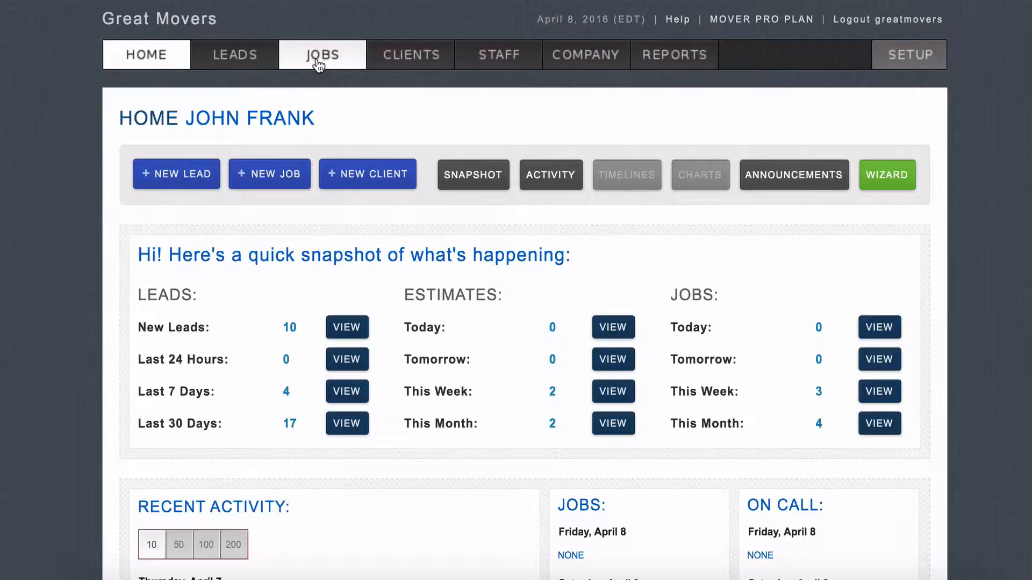
Step: Start a blank new job from the MoverBase Home page
{"action": "left_click", "coordinate": [271, 176]}
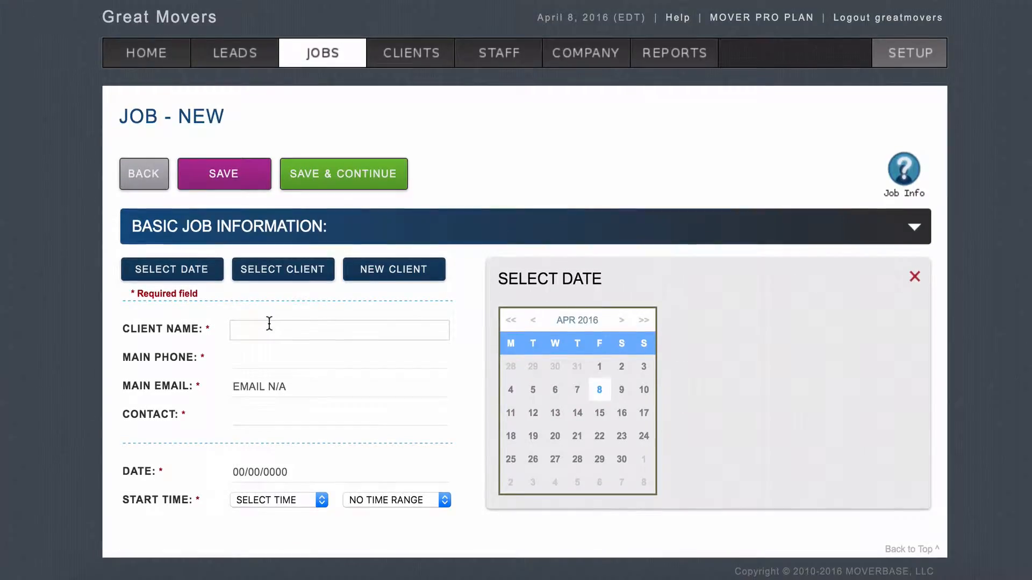
Step: Search the demo client by first name, assign them, and date the job Friday, April 15, 2016
{"action": "left_click", "coordinate": [271, 327]}
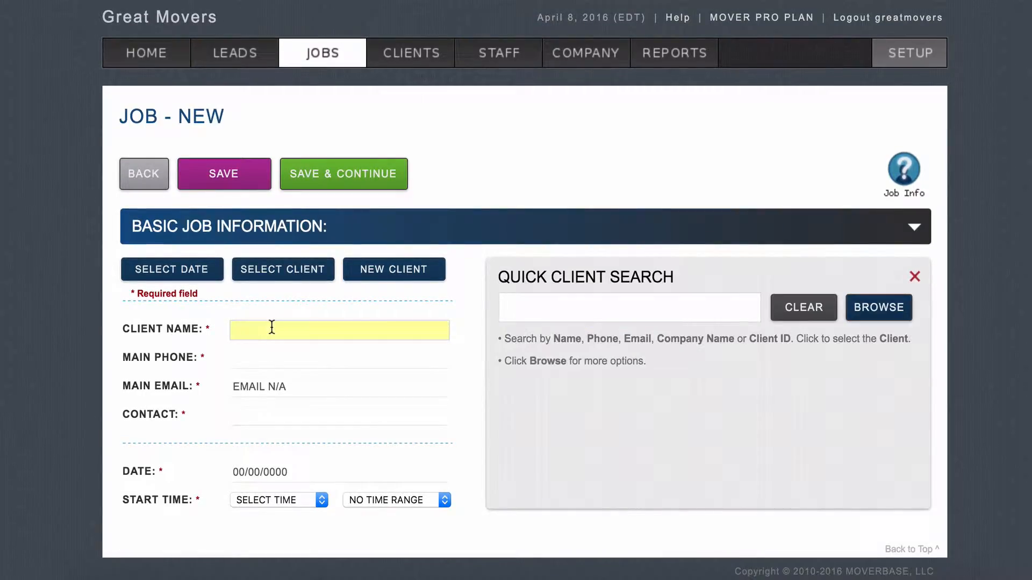
{"action": "type", "text": "Joe"}
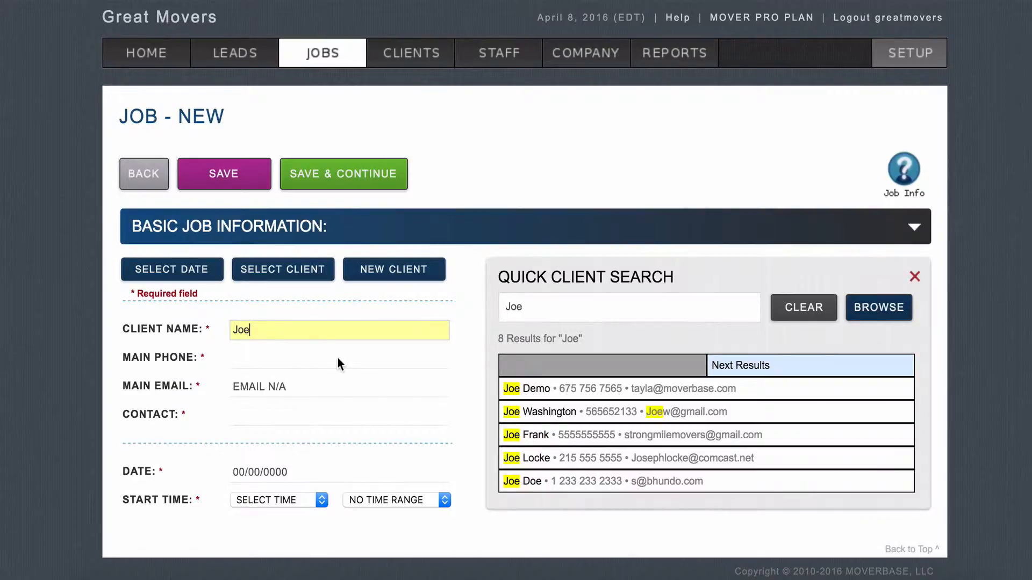
{"action": "left_click", "coordinate": [513, 390]}
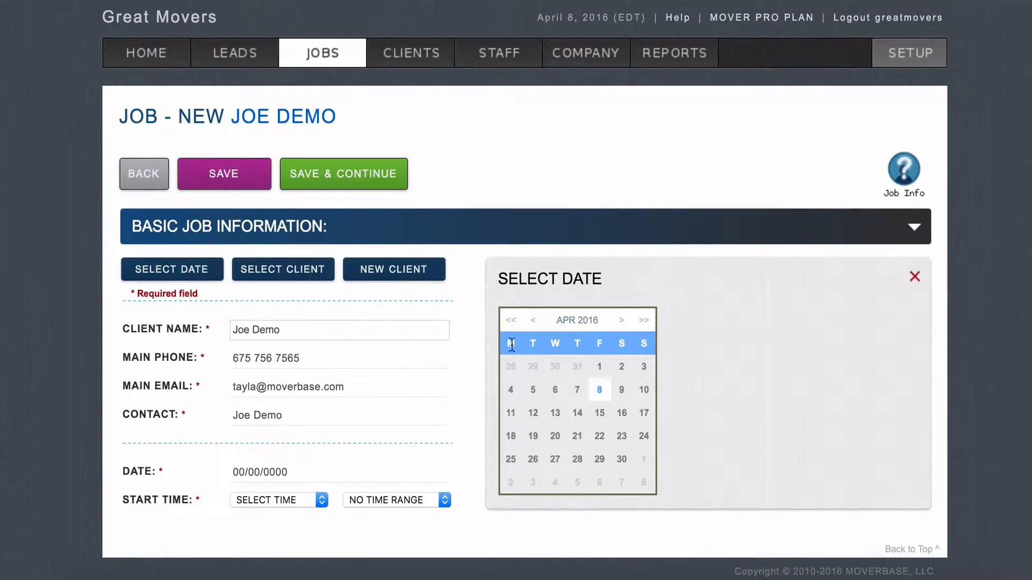
{"action": "left_click", "coordinate": [606, 418]}
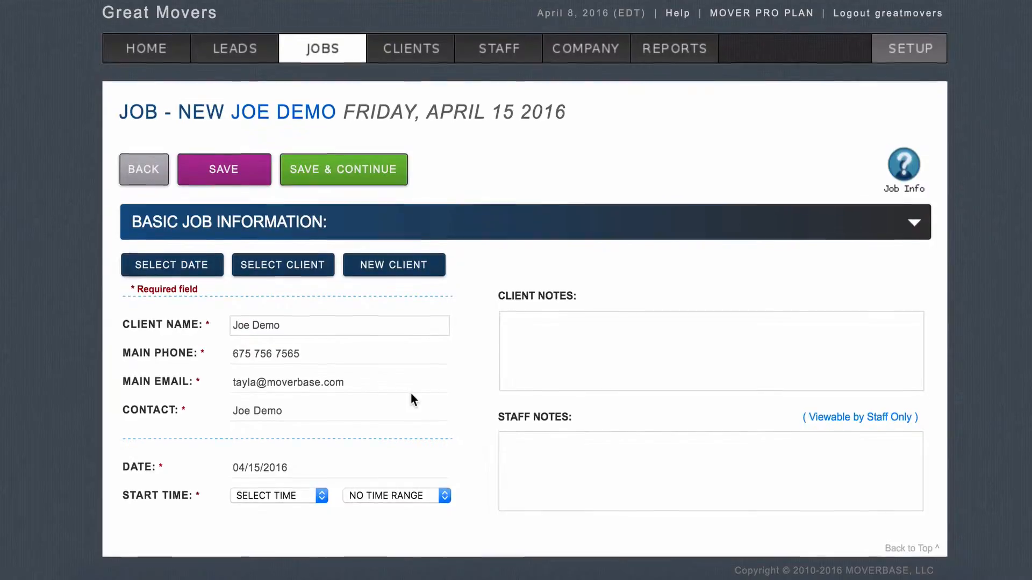
Step: Set a 10:00 AM start time with a 1 HOUR range and save the job
{"action": "left_click", "coordinate": [548, 329]}
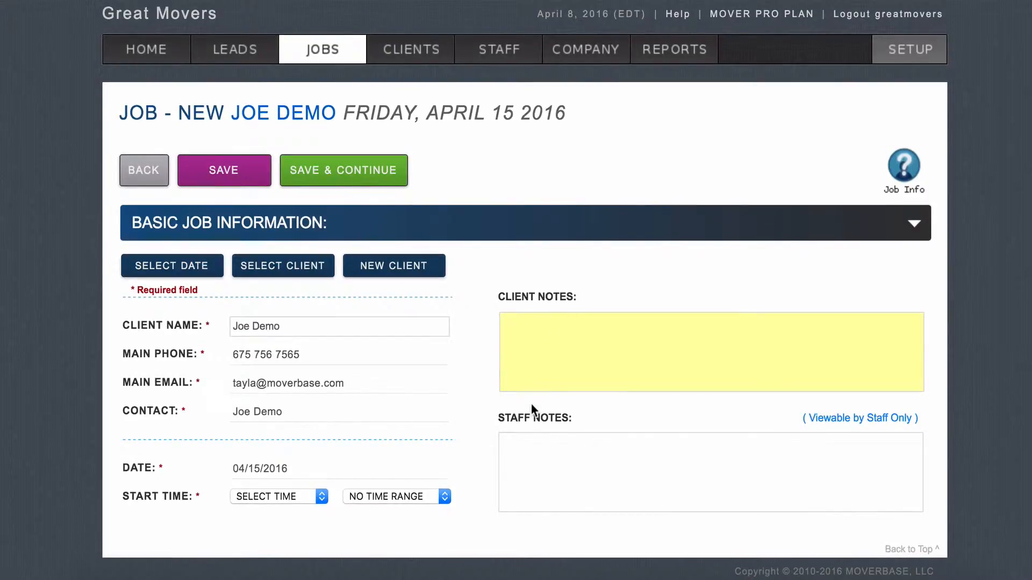
{"action": "left_click", "coordinate": [519, 444]}
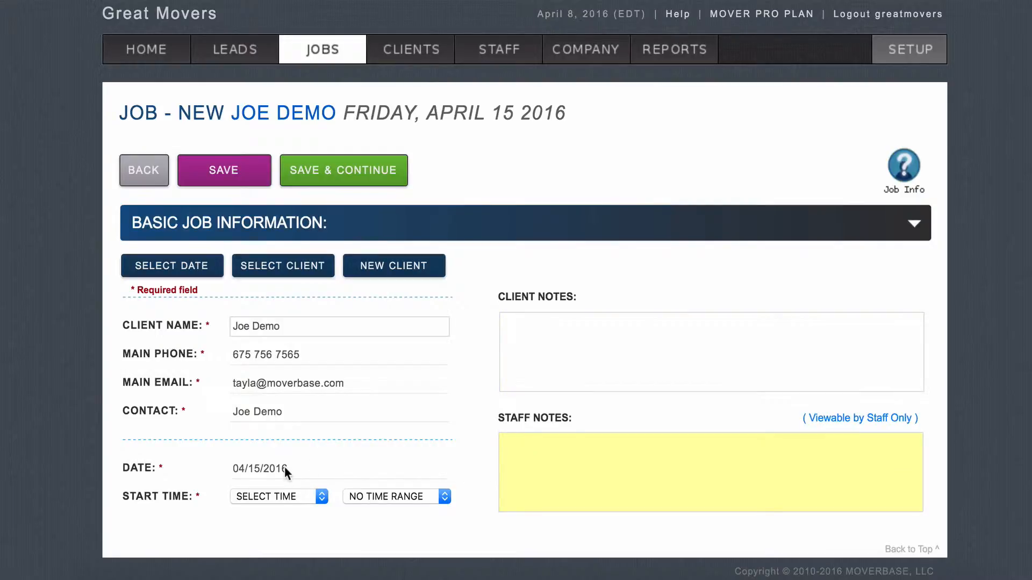
{"action": "left_click", "coordinate": [281, 494]}
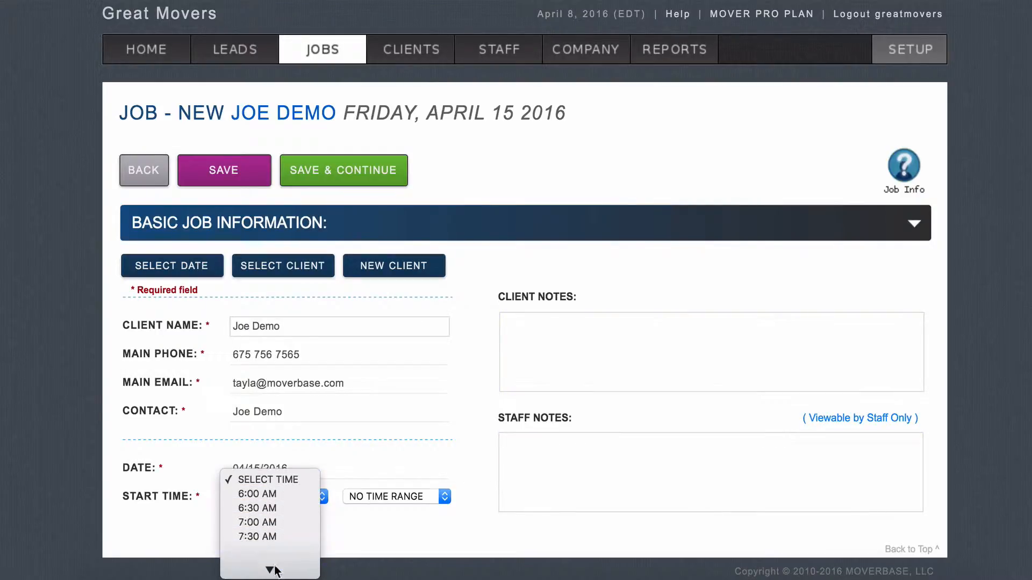
{"action": "left_click", "coordinate": [280, 497]}
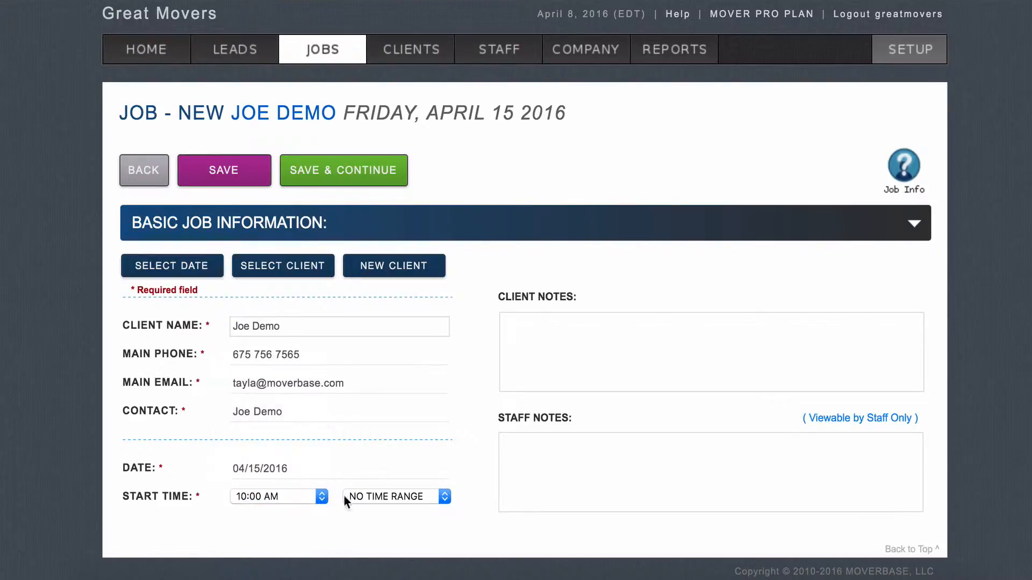
{"action": "left_click", "coordinate": [360, 497]}
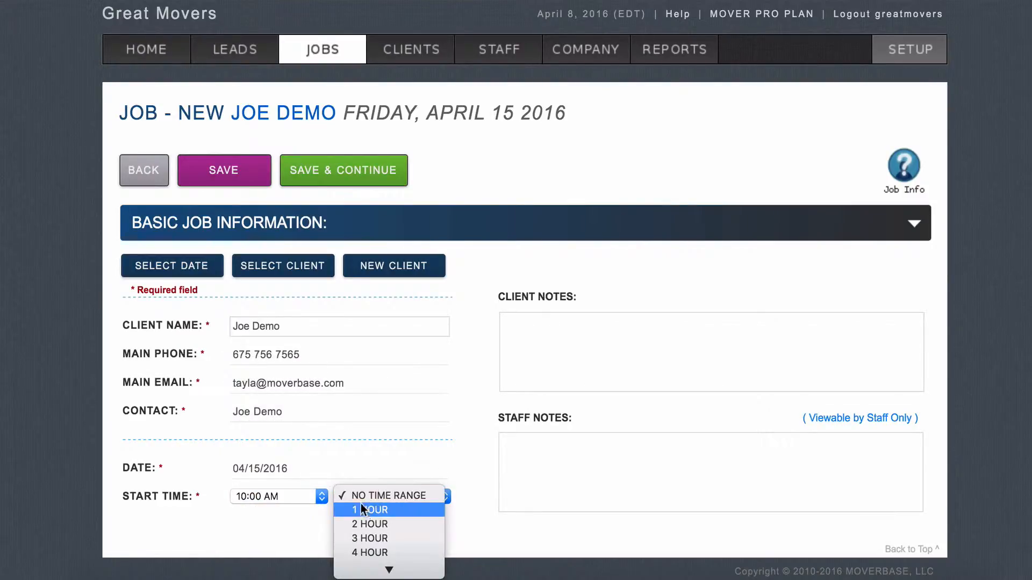
{"action": "left_click", "coordinate": [364, 513]}
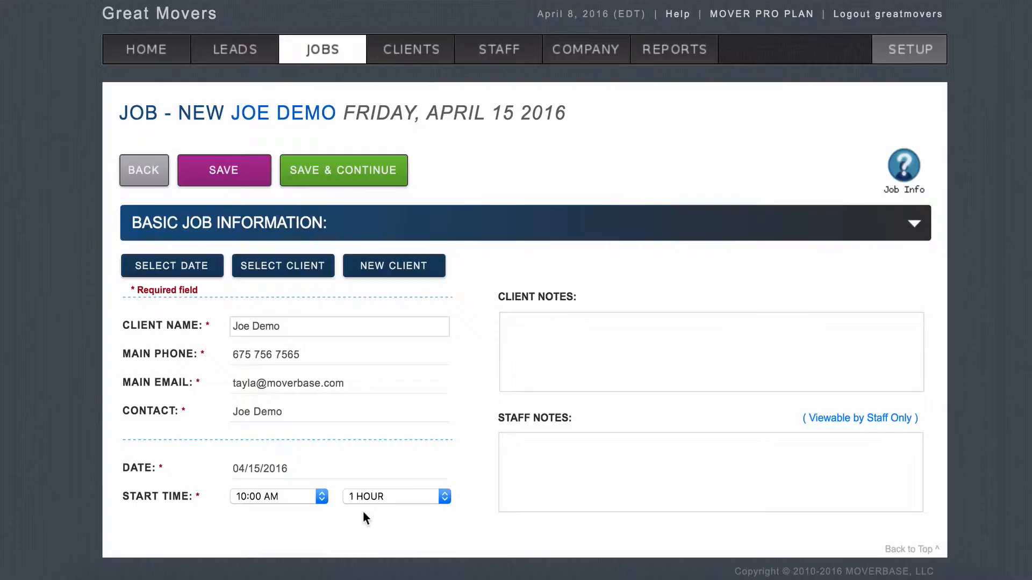
{"action": "left_click", "coordinate": [359, 190]}
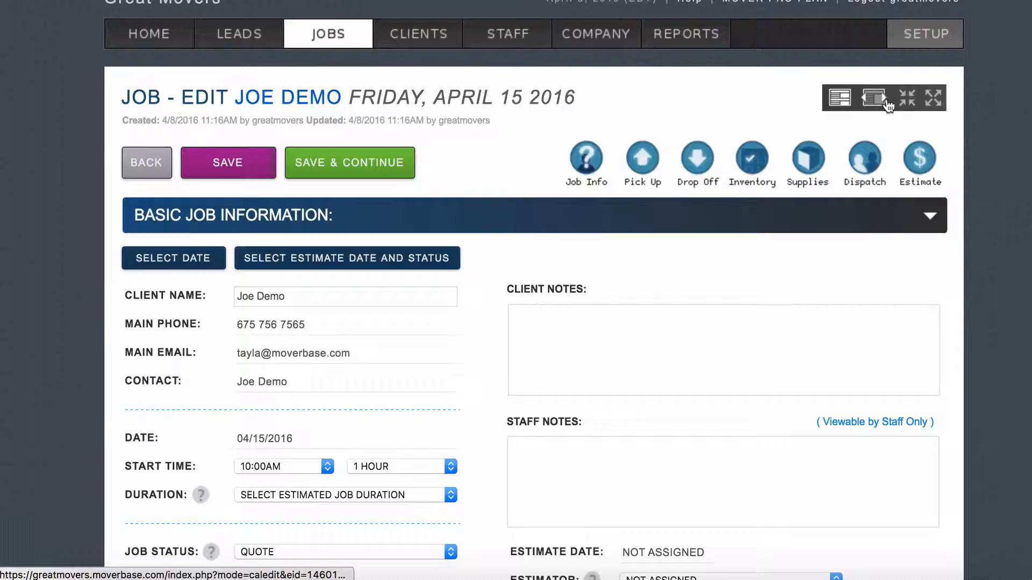
Step: Collapse all sections, set Duration to 4HR, and leave Estimator as NOT ASSIGNED
{"action": "left_click", "coordinate": [906, 102]}
{"action": "scroll", "coordinate": [591, 185], "scroll_direction": "down", "scroll_amount": 1}
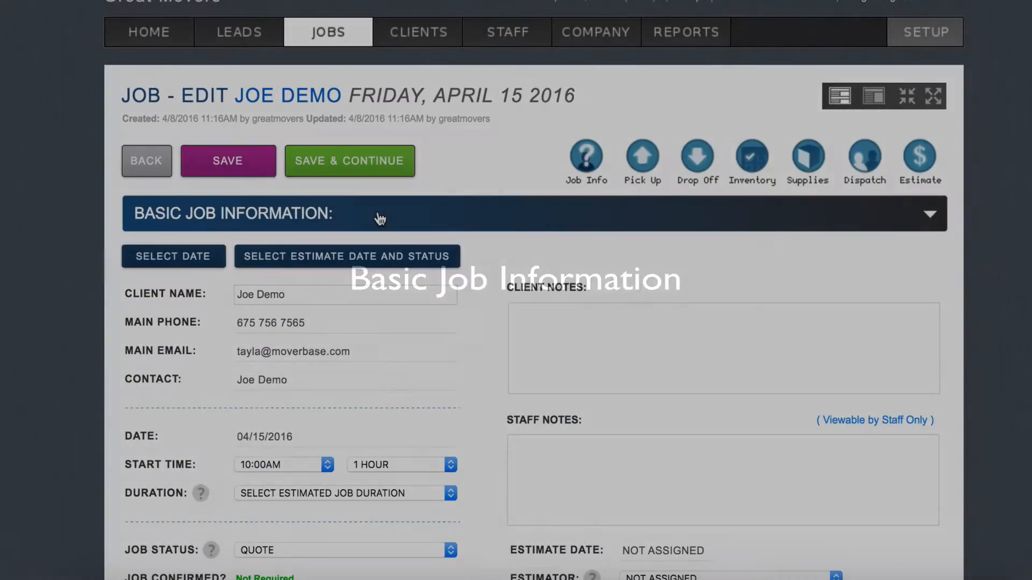
{"action": "scroll", "coordinate": [379, 219], "scroll_direction": "down", "scroll_amount": 2}
{"action": "scroll", "coordinate": [380, 219], "scroll_direction": "down", "scroll_amount": 1}
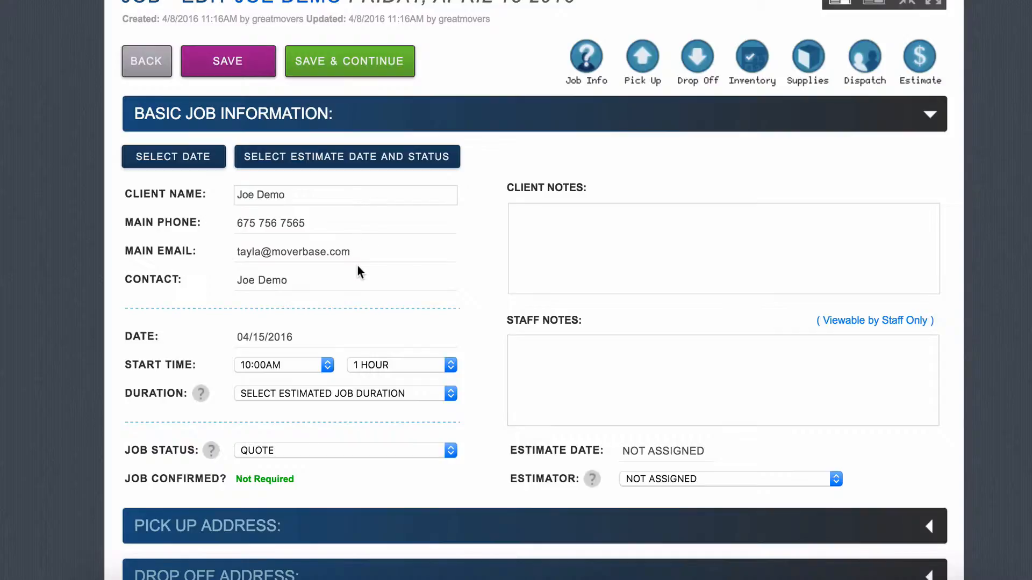
{"action": "left_click", "coordinate": [313, 394]}
{"action": "scroll", "coordinate": [313, 408], "scroll_direction": "down", "scroll_amount": 5}
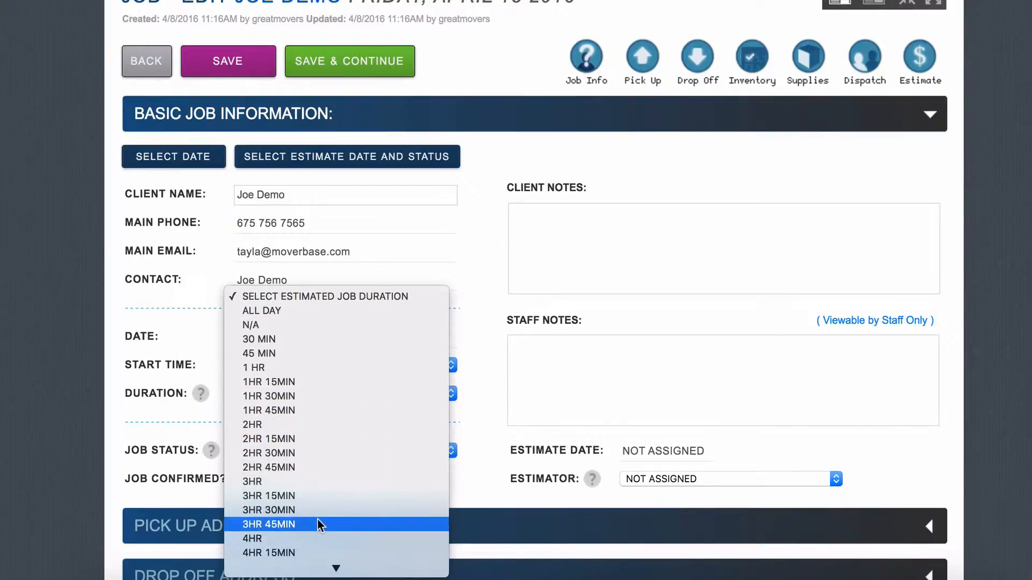
{"action": "left_click", "coordinate": [314, 478]}
{"action": "scroll", "coordinate": [653, 427], "scroll_direction": "down", "scroll_amount": 1}
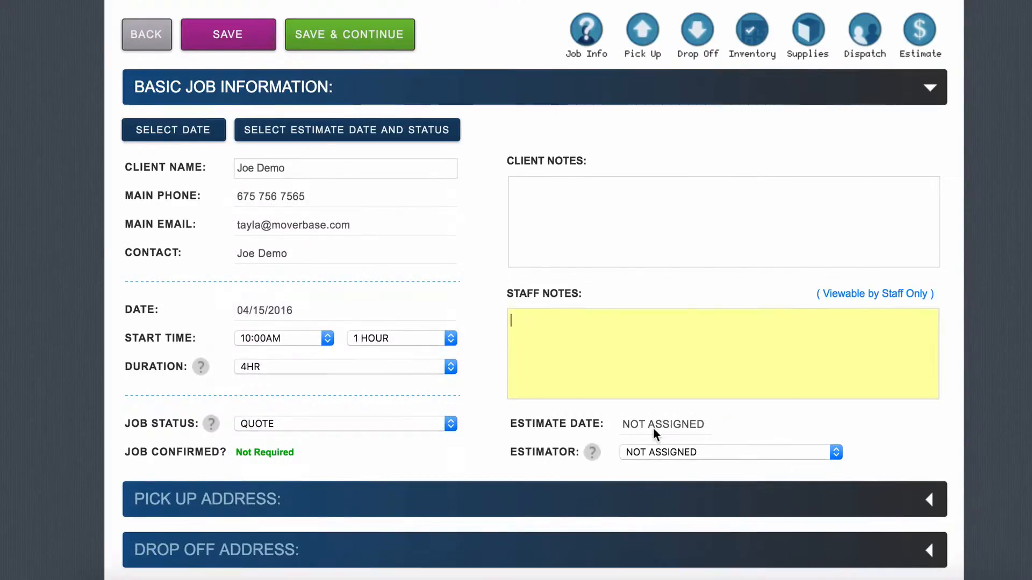
{"action": "left_click", "coordinate": [682, 450]}
{"action": "left_click", "coordinate": [683, 450]}
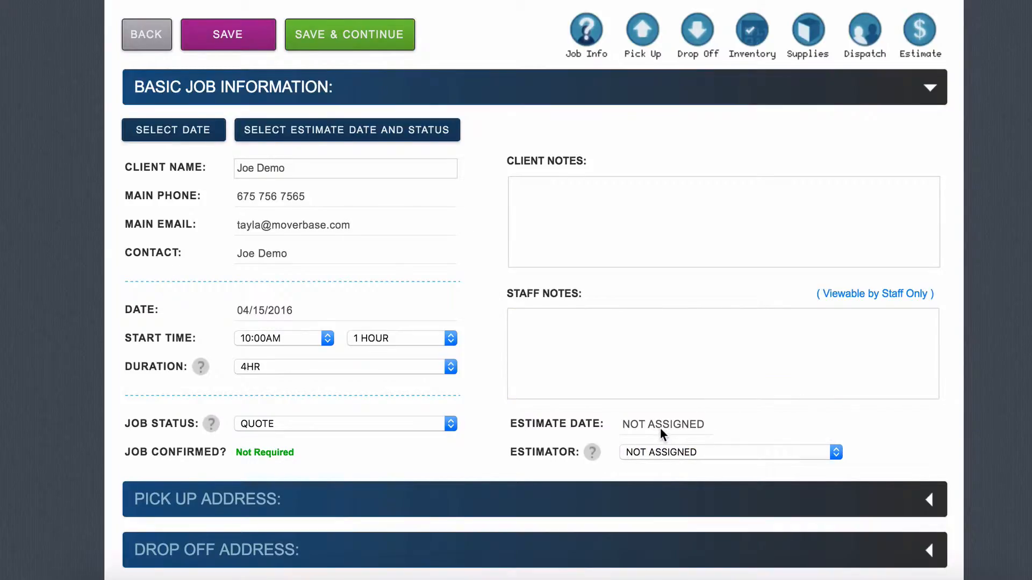
{"action": "scroll", "coordinate": [660, 427], "scroll_direction": "down", "scroll_amount": 4}
{"action": "scroll", "coordinate": [661, 433], "scroll_direction": "down", "scroll_amount": 2}
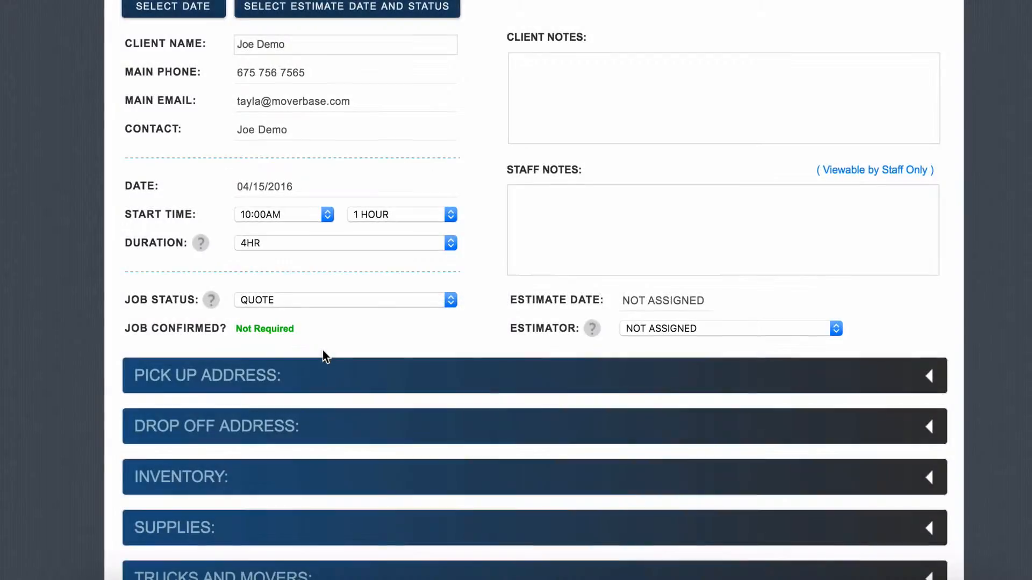
{"action": "left_click", "coordinate": [349, 360]}
{"action": "scroll", "coordinate": [351, 359], "scroll_direction": "down", "scroll_amount": 3}
{"action": "scroll", "coordinate": [350, 358], "scroll_direction": "down", "scroll_amount": 3}
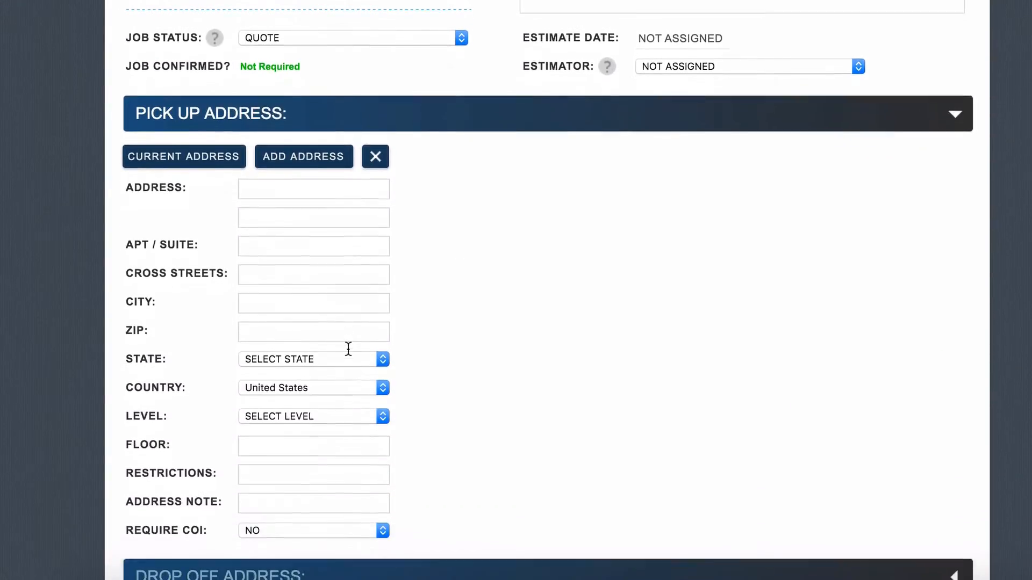
{"action": "left_click", "coordinate": [289, 178]}
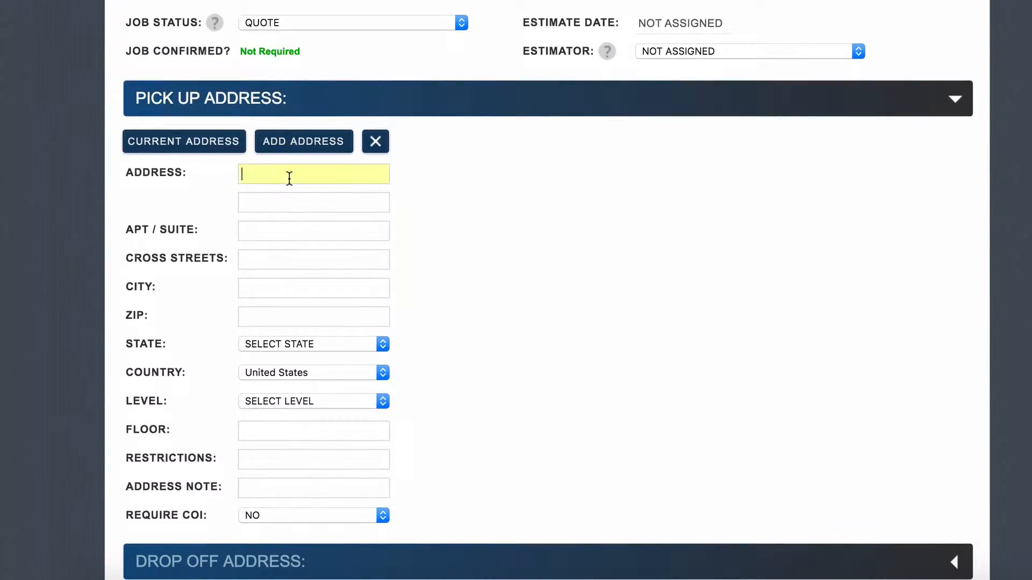
{"action": "key", "text": "Tab"}
{"action": "key", "text": "Tab"}
{"action": "key", "text": "Tab"}
{"action": "key", "text": "Tab"}
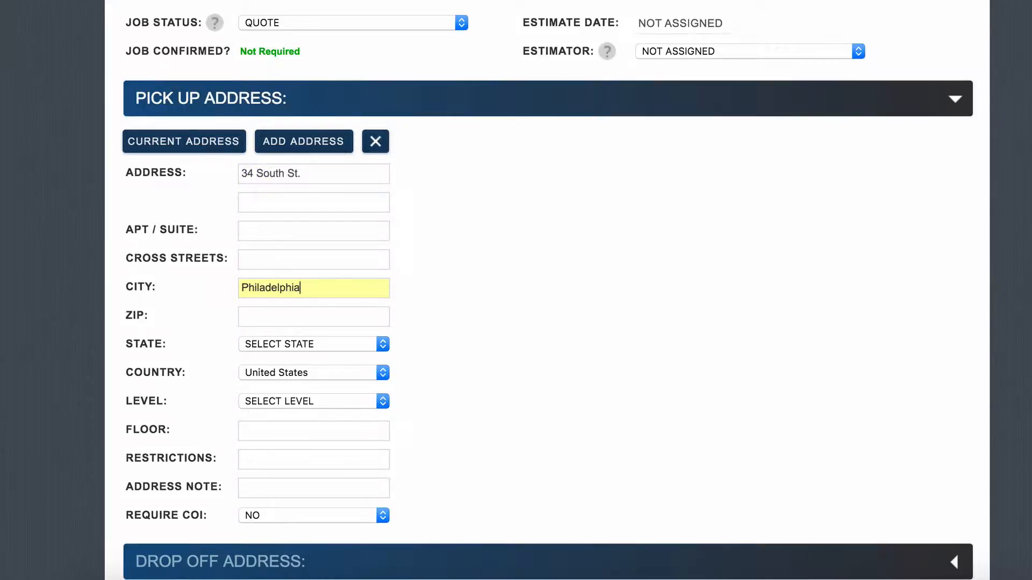
{"action": "left_click", "coordinate": [279, 322]}
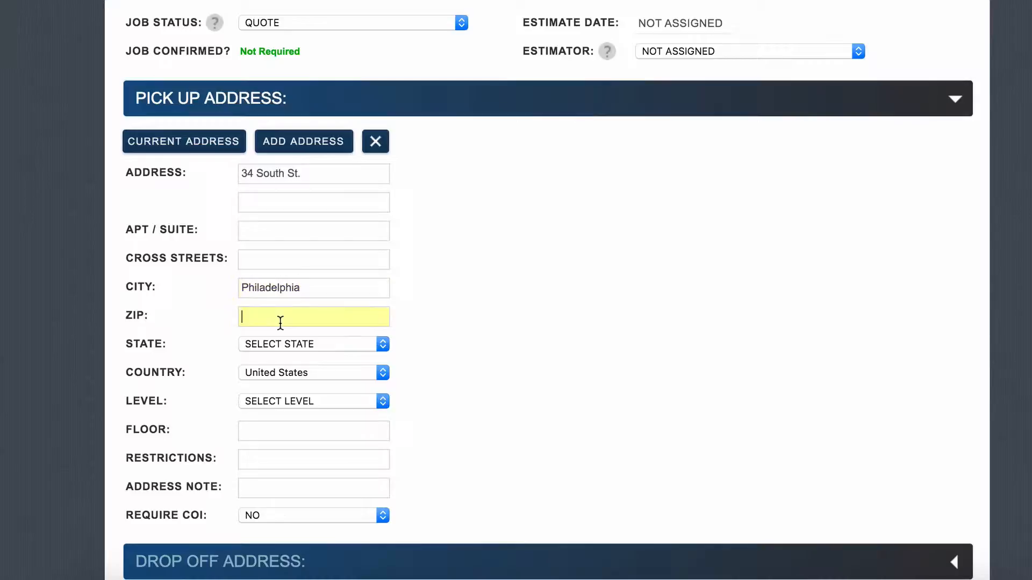
{"action": "type", "text": "19104"}
{"action": "left_click", "coordinate": [289, 344]}
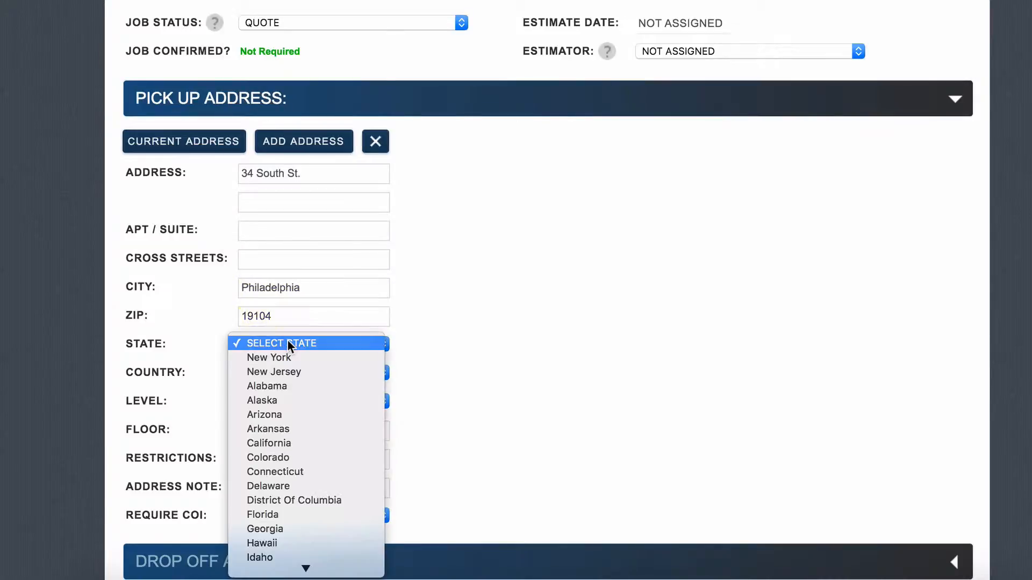
{"action": "scroll", "coordinate": [290, 345], "scroll_direction": "down", "scroll_amount": 5}
{"action": "left_click", "coordinate": [290, 554]}
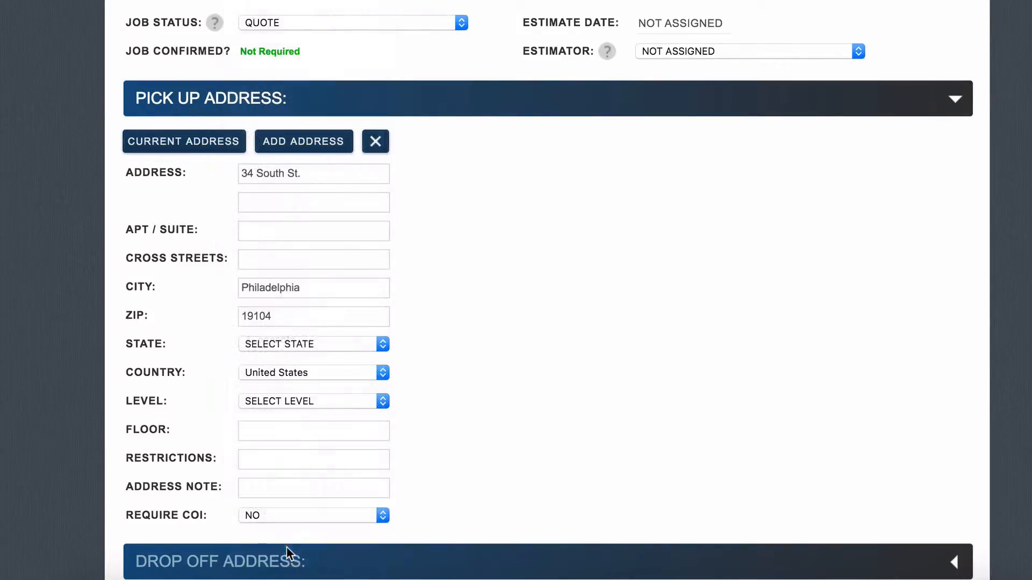
Step: Add a second and third pick-up address, then remove both extras
{"action": "left_click", "coordinate": [314, 147]}
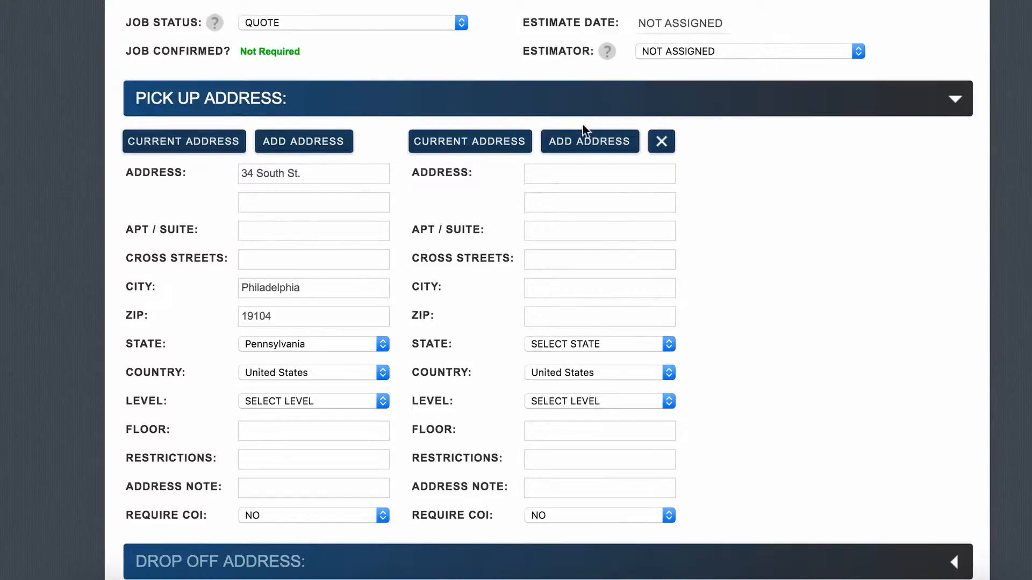
{"action": "left_click", "coordinate": [586, 139]}
{"action": "left_click", "coordinate": [840, 142]}
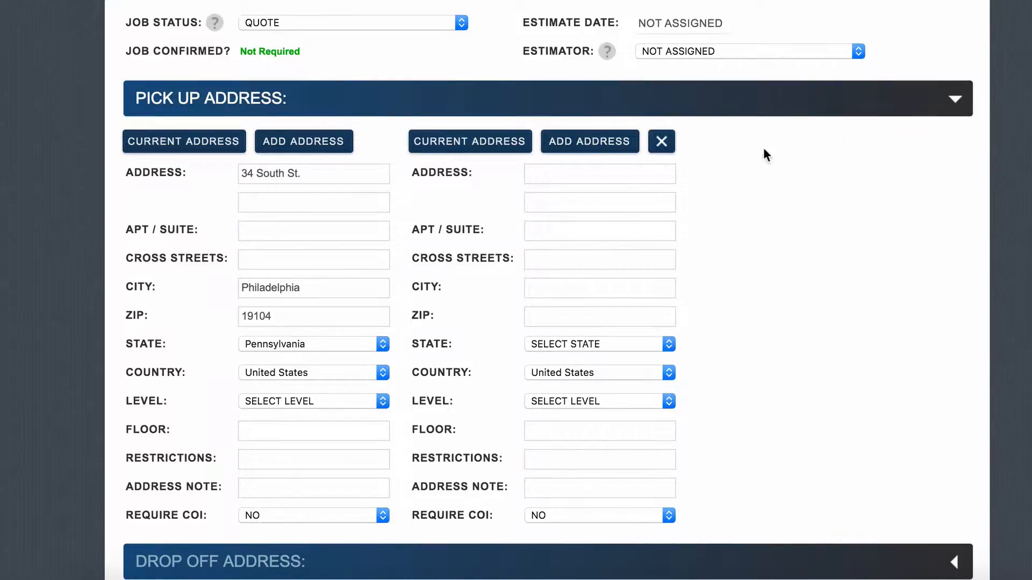
{"action": "left_click", "coordinate": [660, 141]}
Step: Expand Drop Off Address and begin its street address with '50'
{"action": "scroll", "coordinate": [539, 235], "scroll_direction": "down", "scroll_amount": 5}
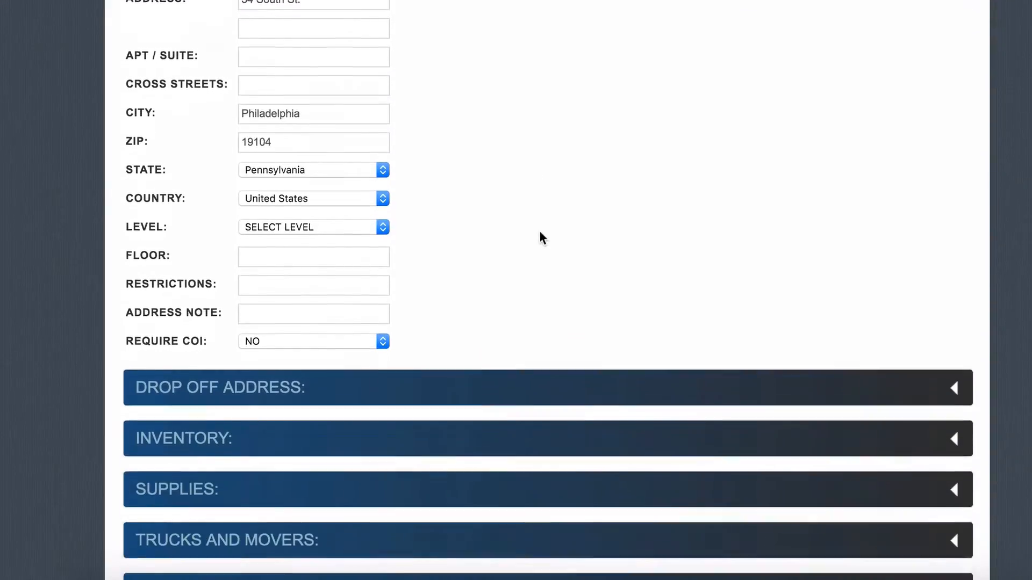
{"action": "left_click", "coordinate": [441, 378]}
{"action": "scroll", "coordinate": [441, 378], "scroll_direction": "down", "scroll_amount": 5}
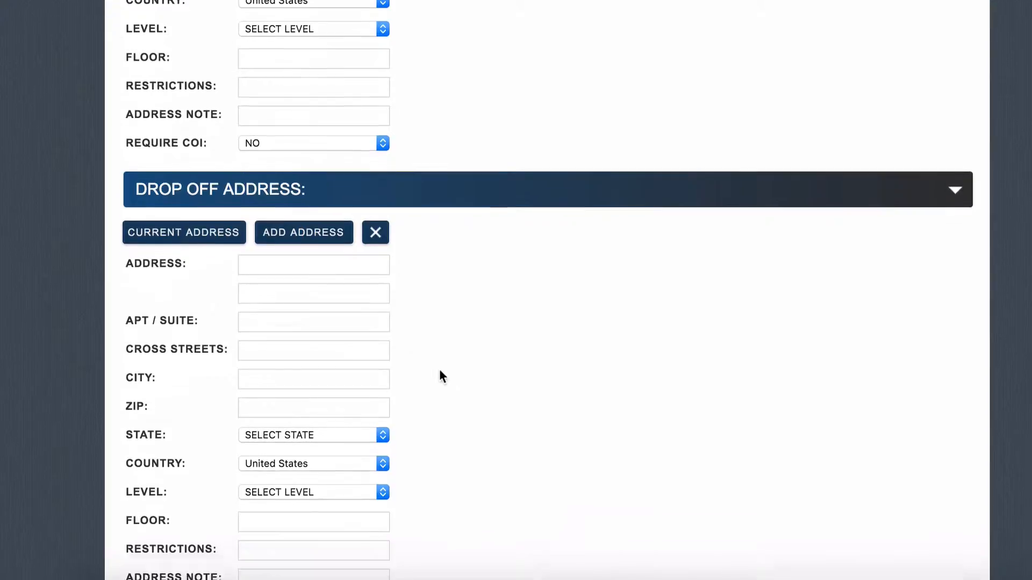
{"action": "left_click", "coordinate": [306, 240]}
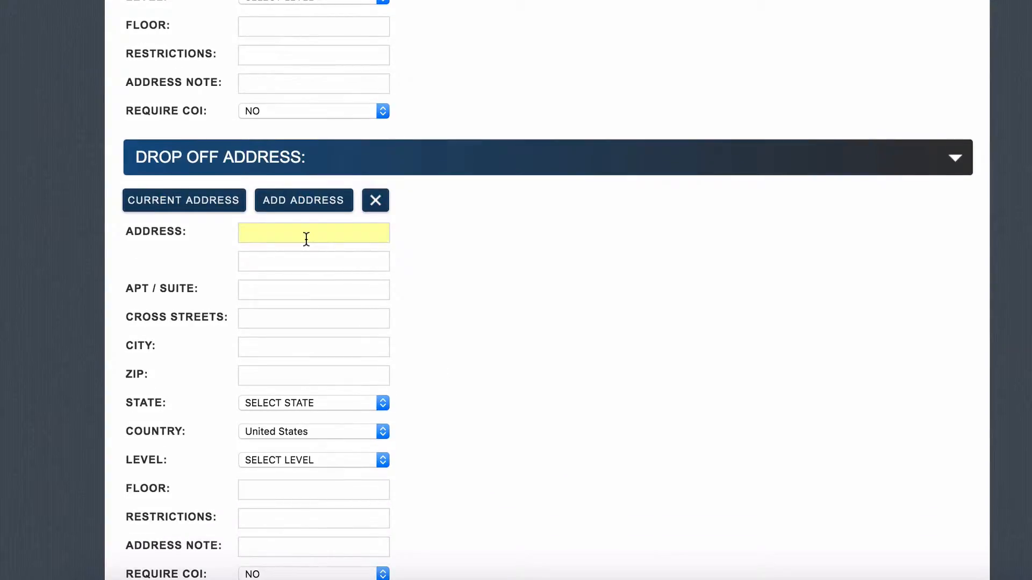
{"action": "type", "text": "50 Main St."}
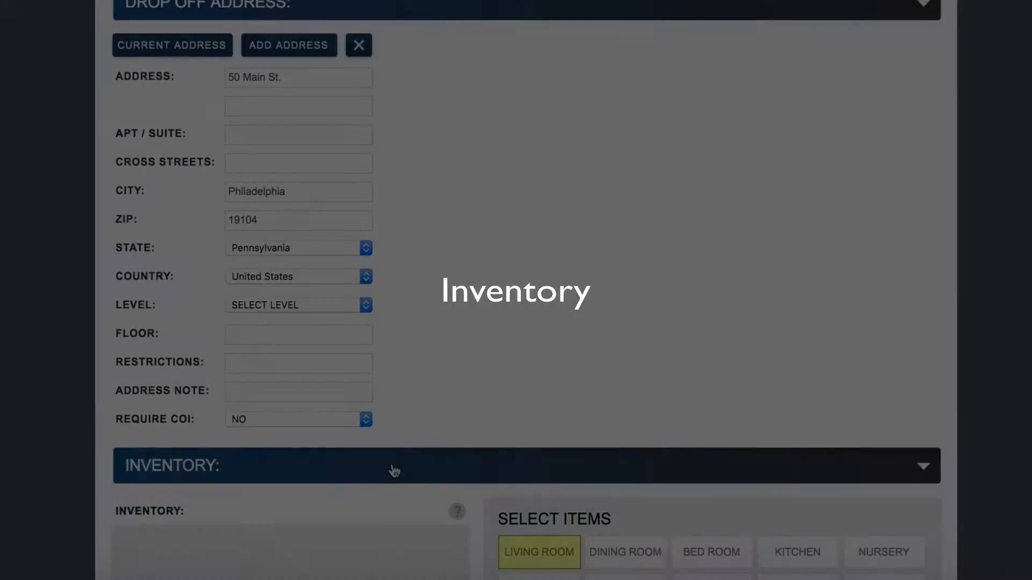
{"action": "scroll", "coordinate": [393, 470], "scroll_direction": "down", "scroll_amount": 3}
Step: Add portable bar, parlor grand piano, fireplace equipment, small Winthrop desk and double mattress set
{"action": "scroll", "coordinate": [394, 471], "scroll_direction": "down", "scroll_amount": 6}
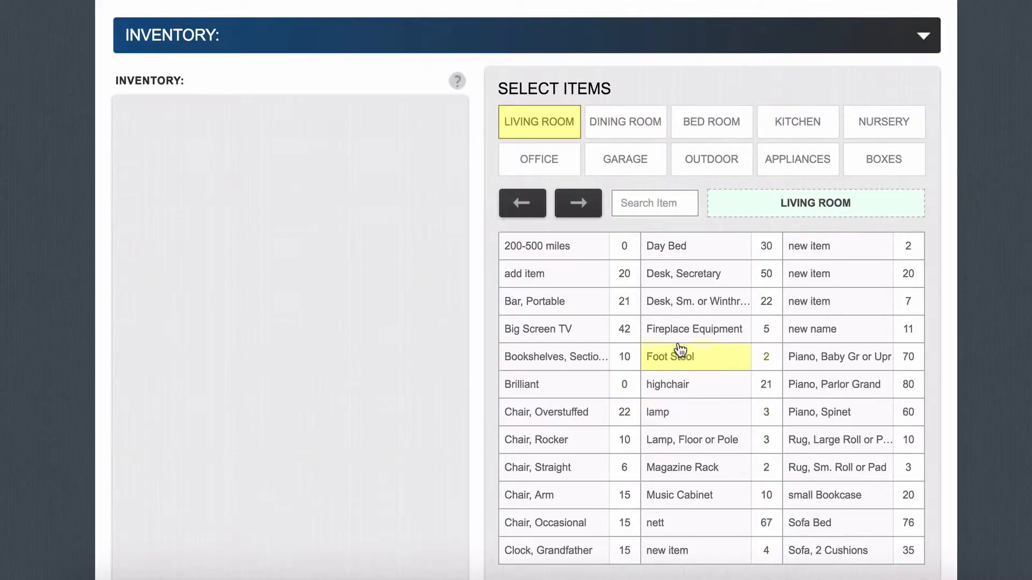
{"action": "left_click", "coordinate": [600, 312]}
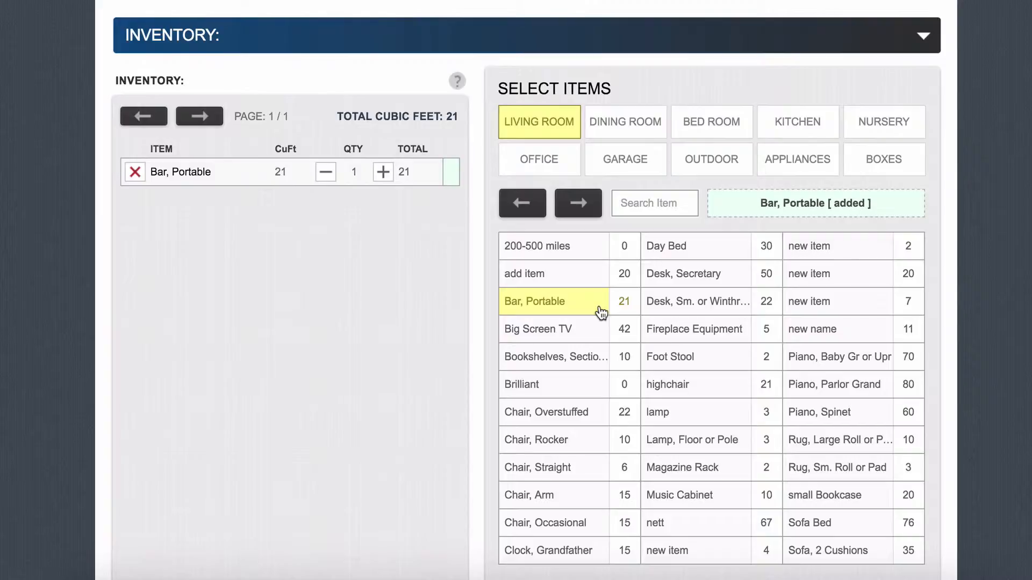
{"action": "left_click", "coordinate": [808, 392]}
{"action": "left_click", "coordinate": [700, 334]}
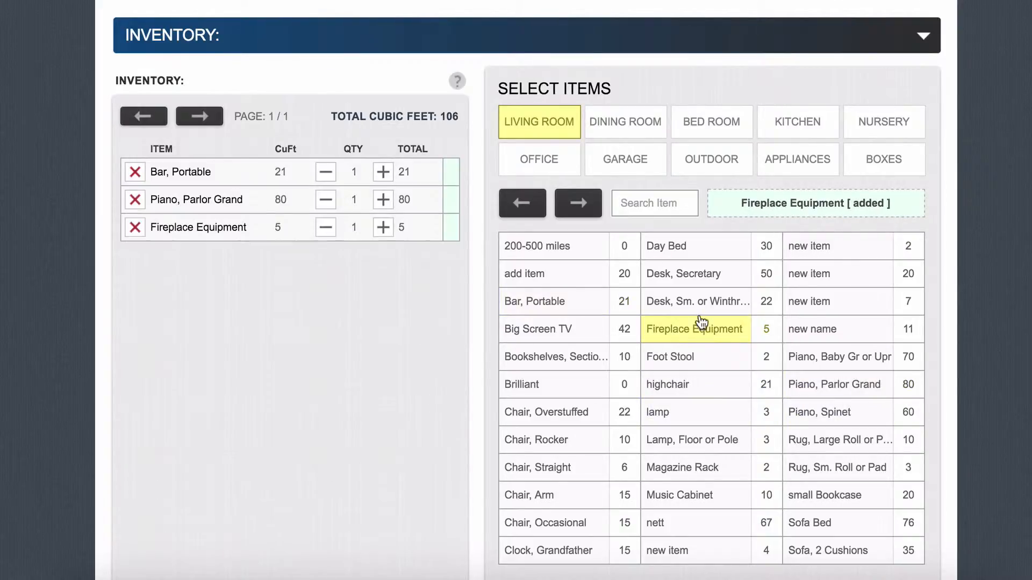
{"action": "left_click", "coordinate": [685, 132]}
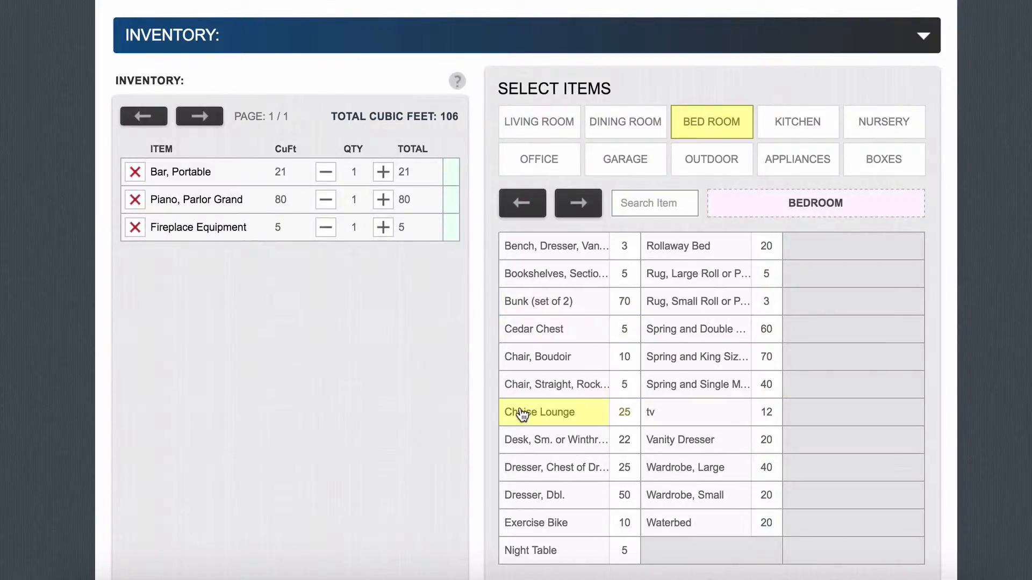
{"action": "left_click", "coordinate": [527, 440]}
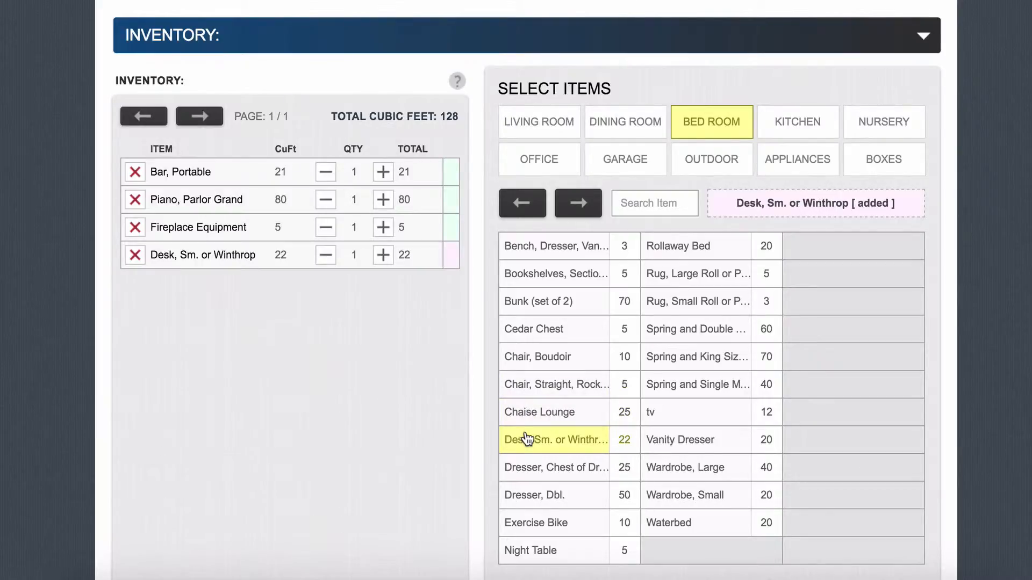
{"action": "left_click", "coordinate": [668, 326]}
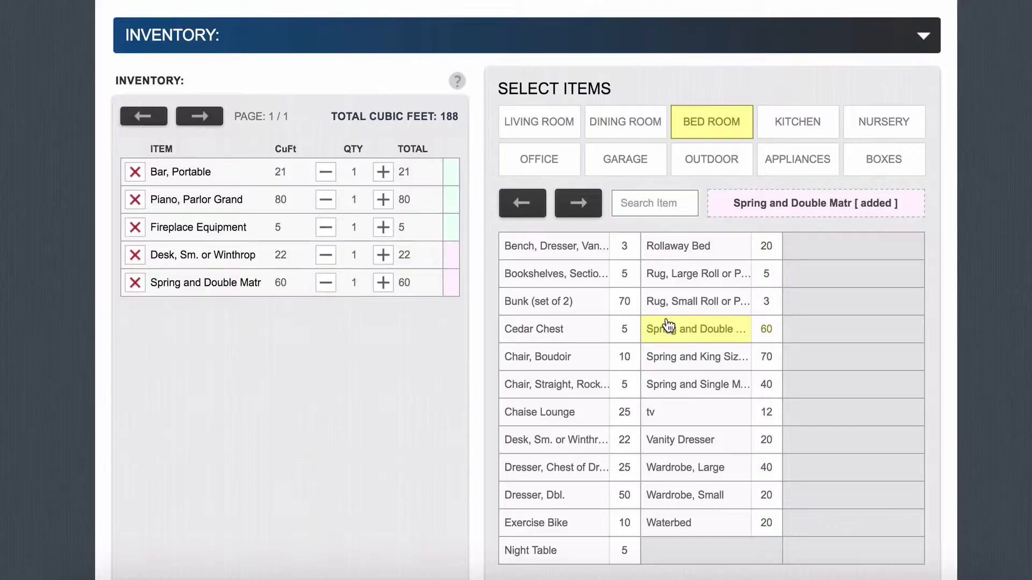
Step: Add three 10–15 cu ft freezers from Appliances, reaching 323 cubic feet
{"action": "left_click", "coordinate": [782, 173]}
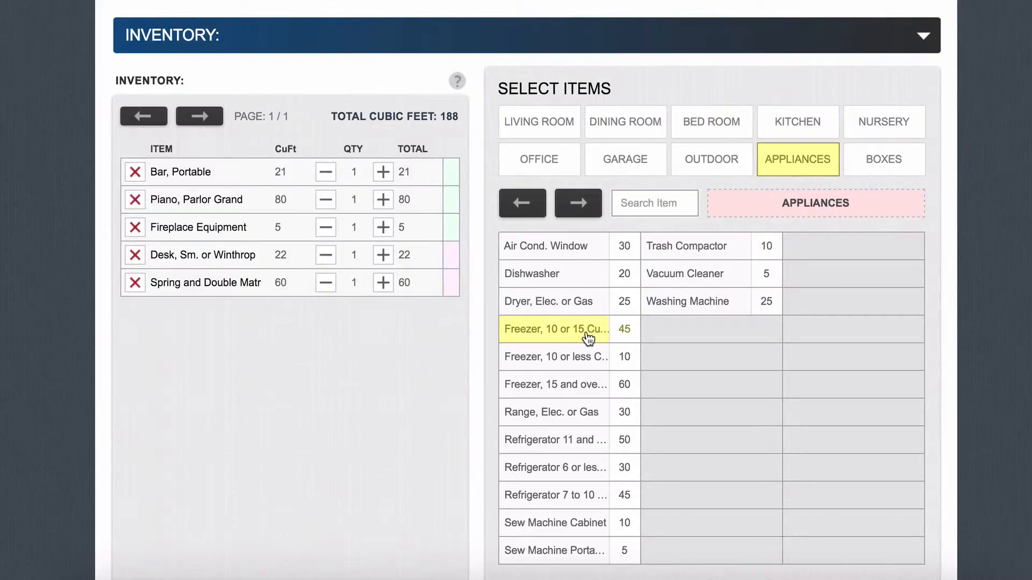
{"action": "left_click", "coordinate": [532, 332]}
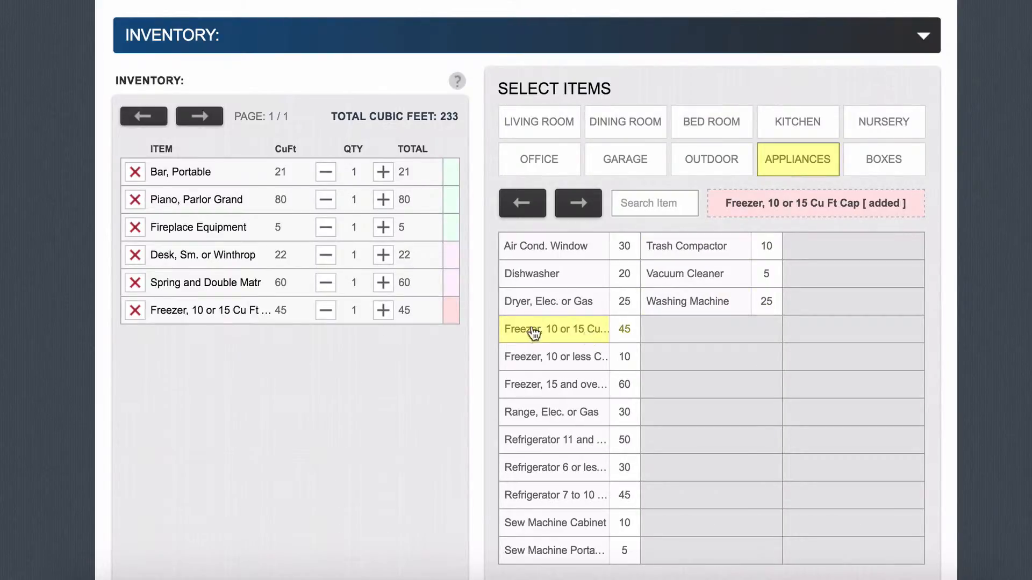
{"action": "left_click", "coordinate": [384, 312]}
{"action": "left_click", "coordinate": [384, 311]}
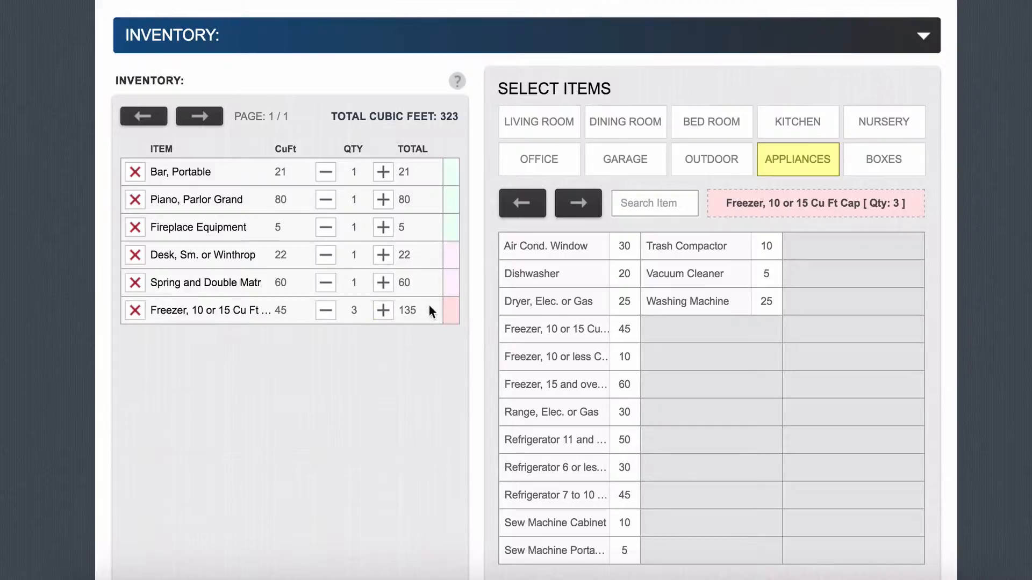
{"action": "scroll", "coordinate": [559, 327], "scroll_direction": "down", "scroll_amount": 1}
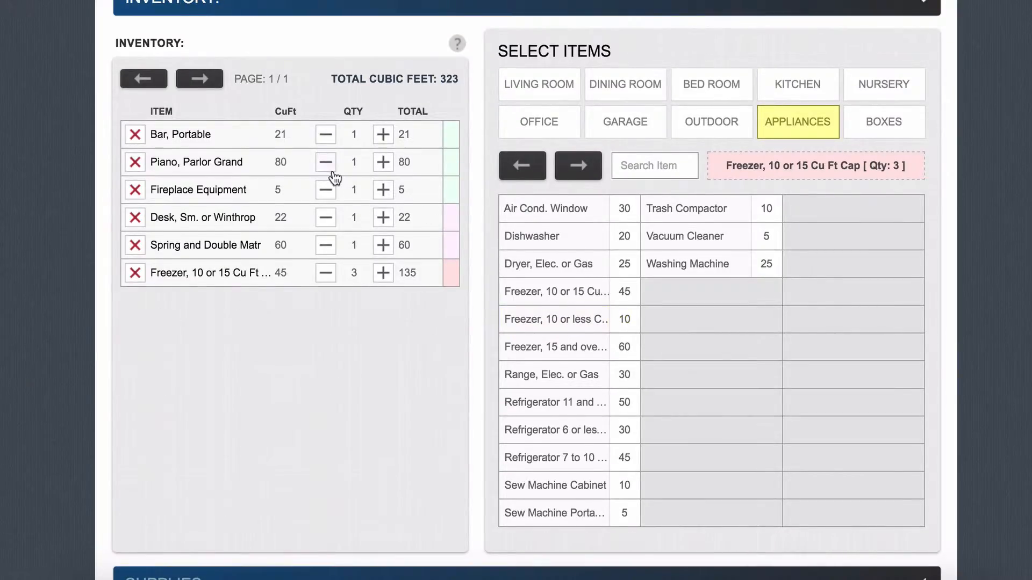
{"action": "scroll", "coordinate": [334, 177], "scroll_direction": "up", "scroll_amount": 20}
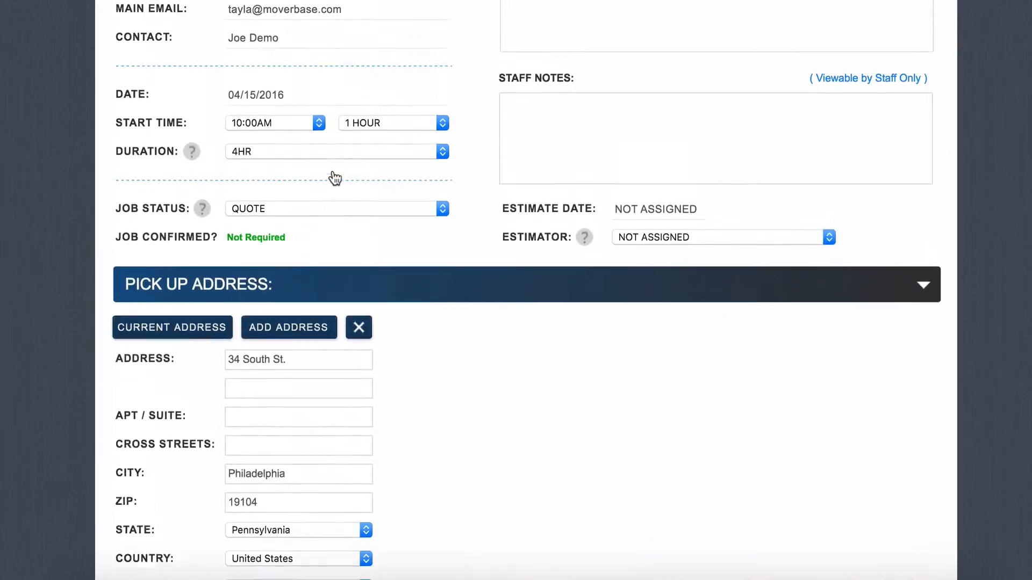
Step: Save the job and send the client the INVENTORY REQUEST email template
{"action": "scroll", "coordinate": [334, 177], "scroll_direction": "up", "scroll_amount": 7}
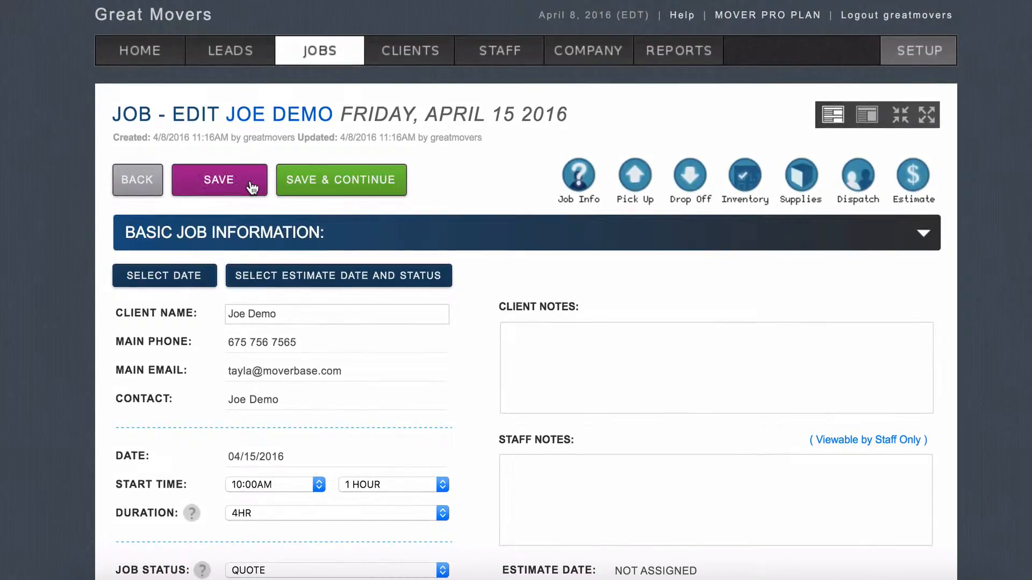
{"action": "left_click", "coordinate": [250, 185]}
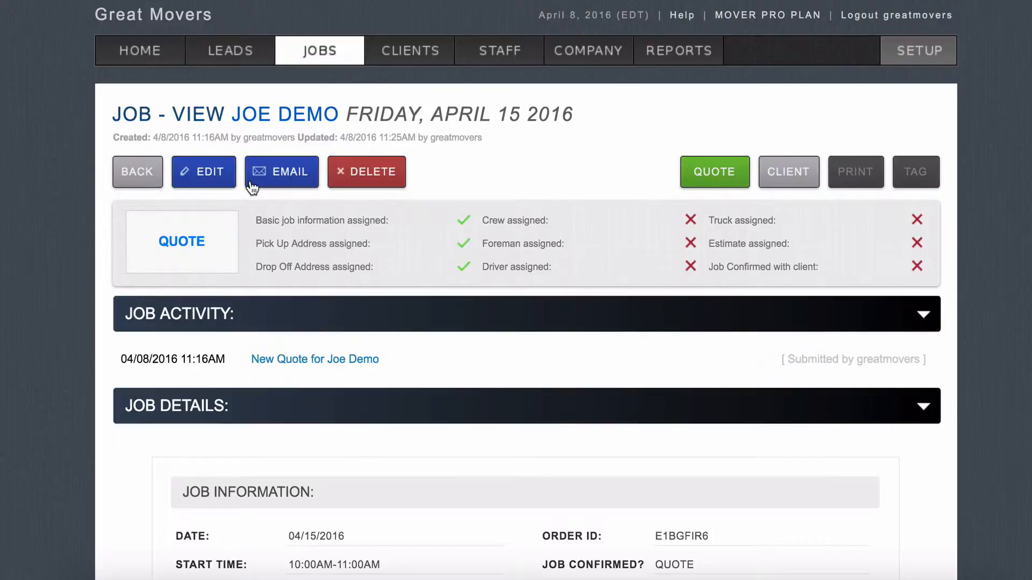
{"action": "left_click", "coordinate": [251, 186]}
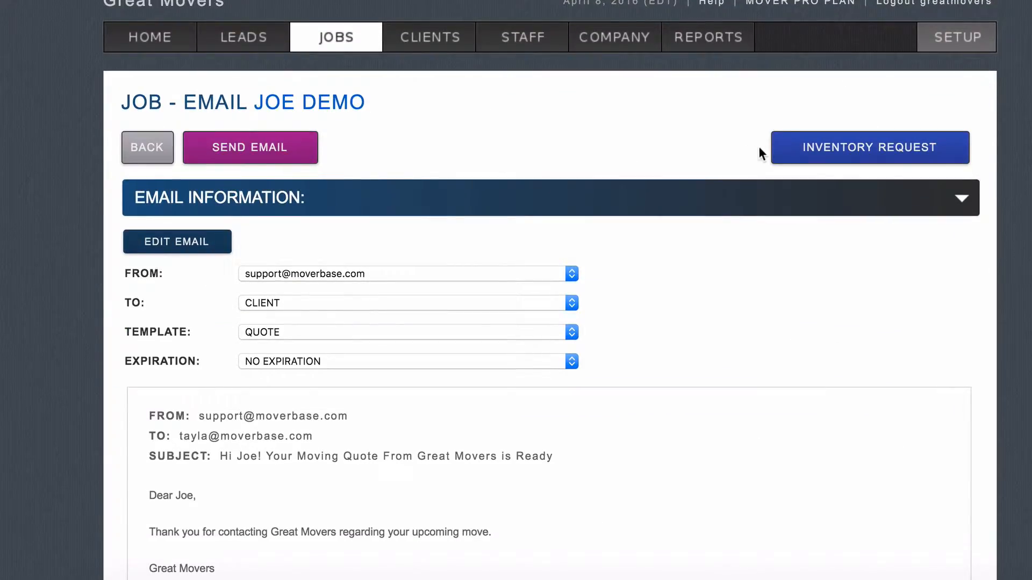
{"action": "left_click", "coordinate": [834, 153]}
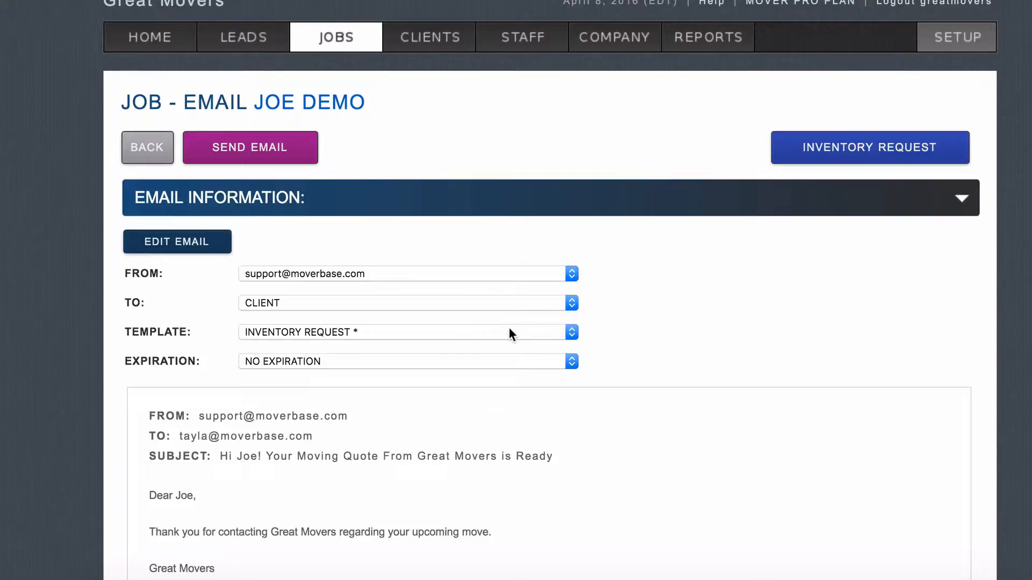
{"action": "scroll", "coordinate": [509, 329], "scroll_direction": "down", "scroll_amount": 5}
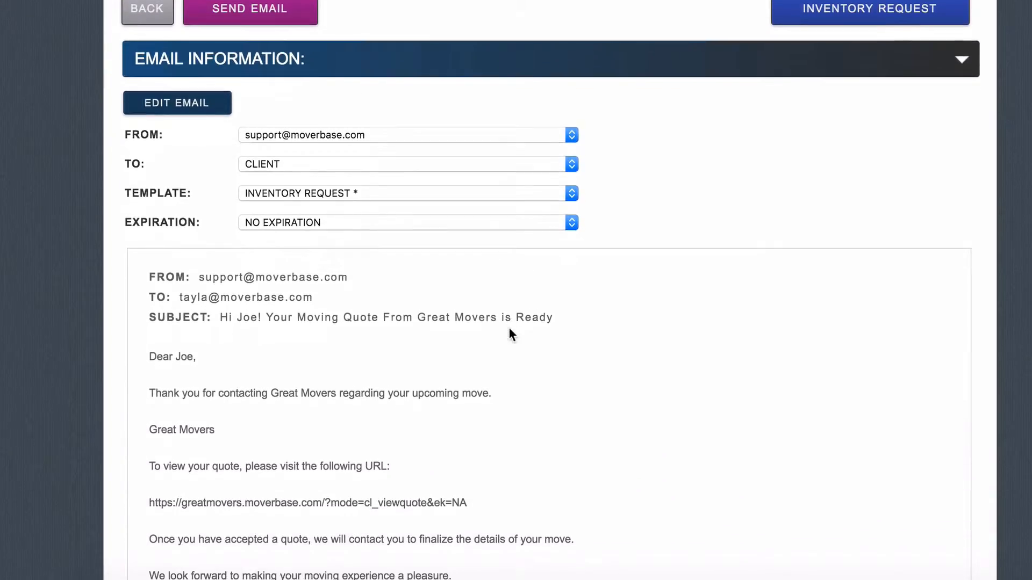
{"action": "scroll", "coordinate": [508, 333], "scroll_direction": "down", "scroll_amount": 1}
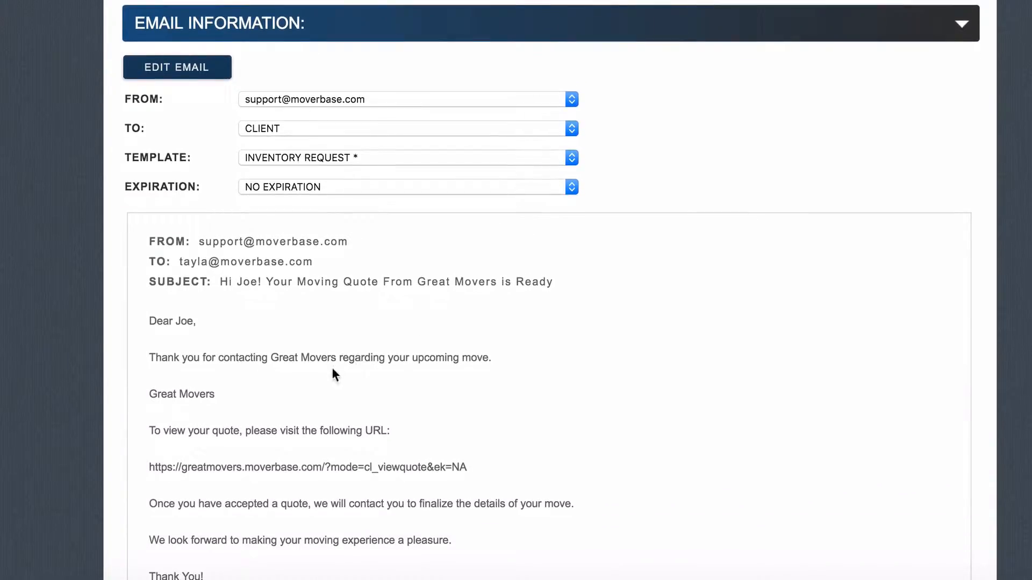
{"action": "scroll", "coordinate": [395, 389], "scroll_direction": "down", "scroll_amount": 9}
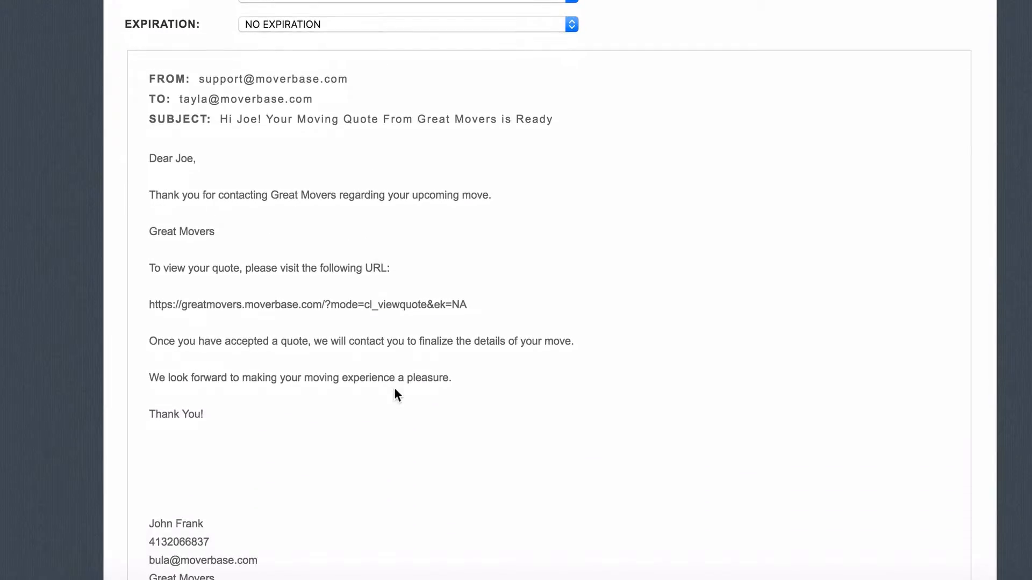
{"action": "scroll", "coordinate": [394, 388], "scroll_direction": "up", "scroll_amount": 1}
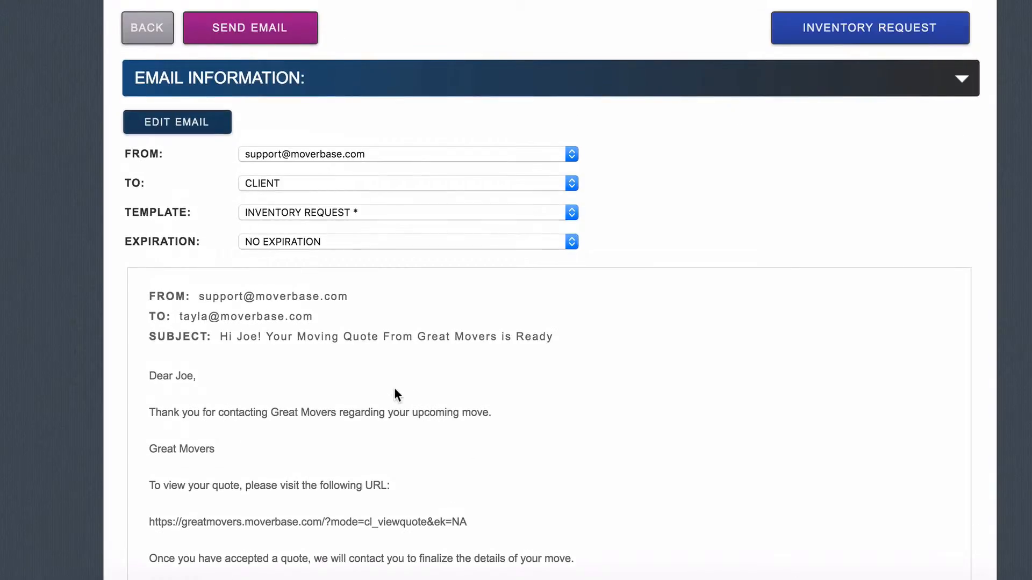
{"action": "scroll", "coordinate": [394, 389], "scroll_direction": "up", "scroll_amount": 3}
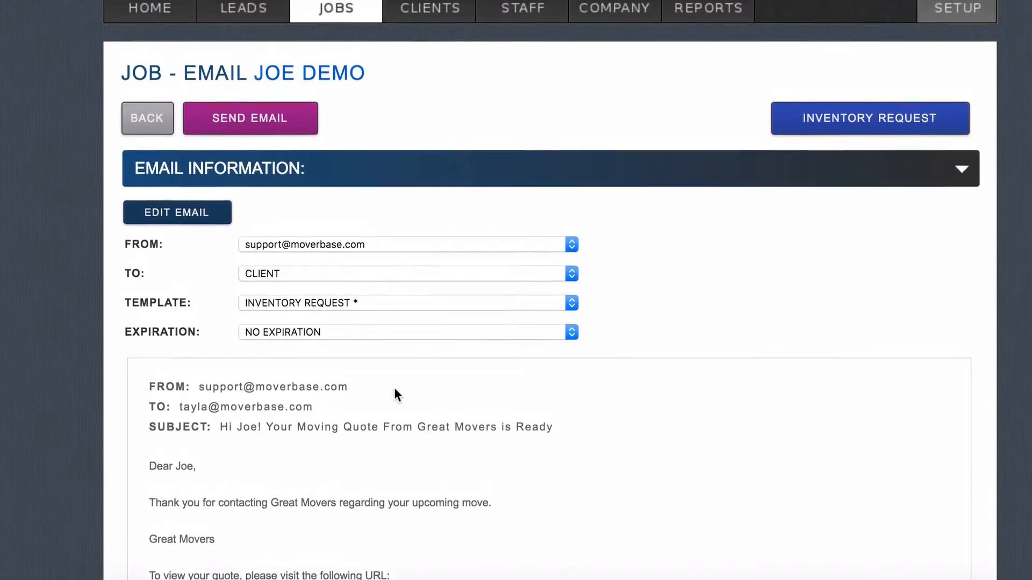
{"action": "left_click", "coordinate": [273, 141]}
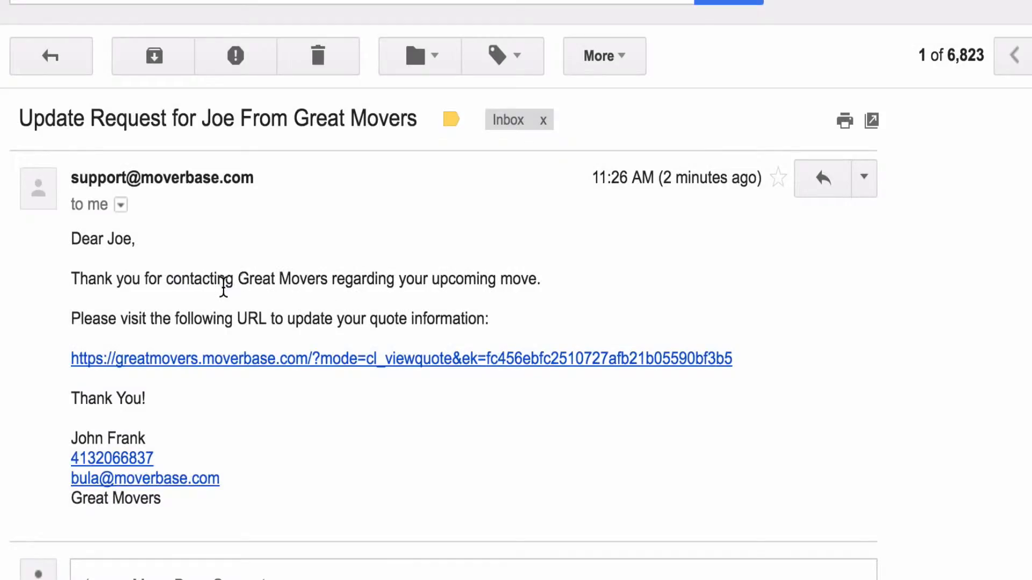
Step: Open the quote URL in the received Update Request email
{"action": "left_click", "coordinate": [221, 359]}
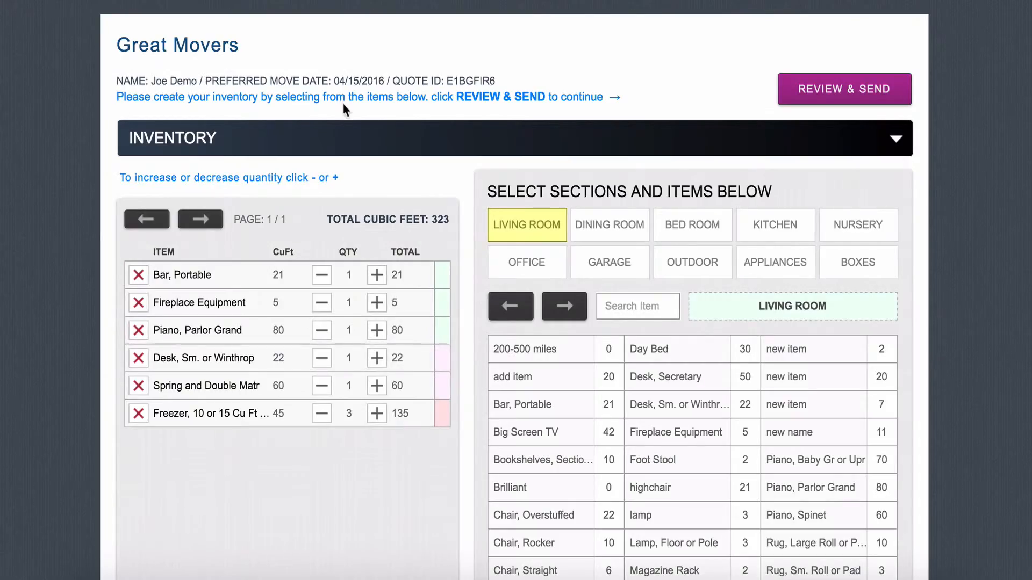
Step: Add Chair, Overstuffed and Rug, Large Roll or Pad, then review and send the 355 cu ft inventory
{"action": "scroll", "coordinate": [373, 168], "scroll_direction": "down", "scroll_amount": 1}
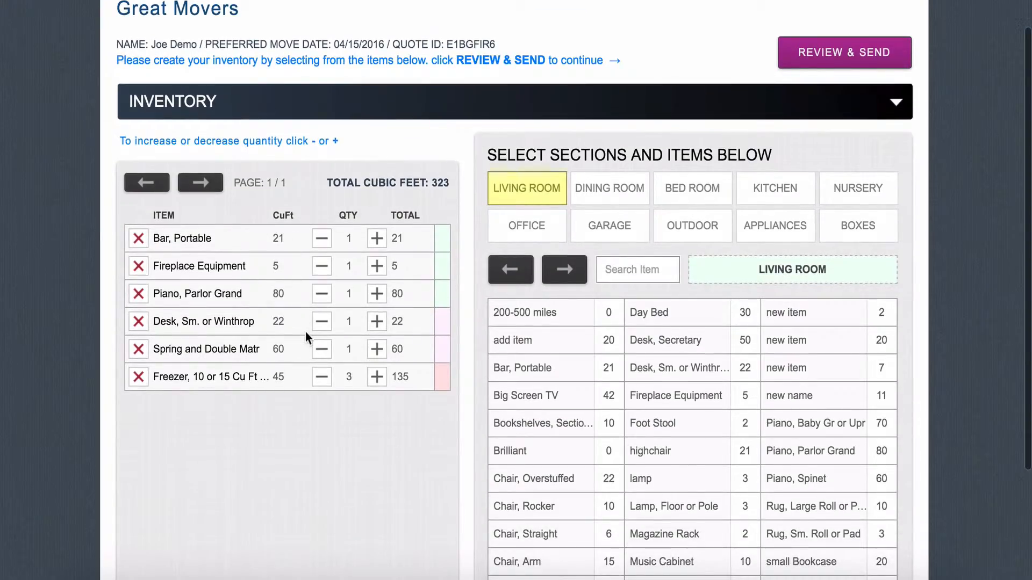
{"action": "scroll", "coordinate": [483, 430], "scroll_direction": "down", "scroll_amount": 1}
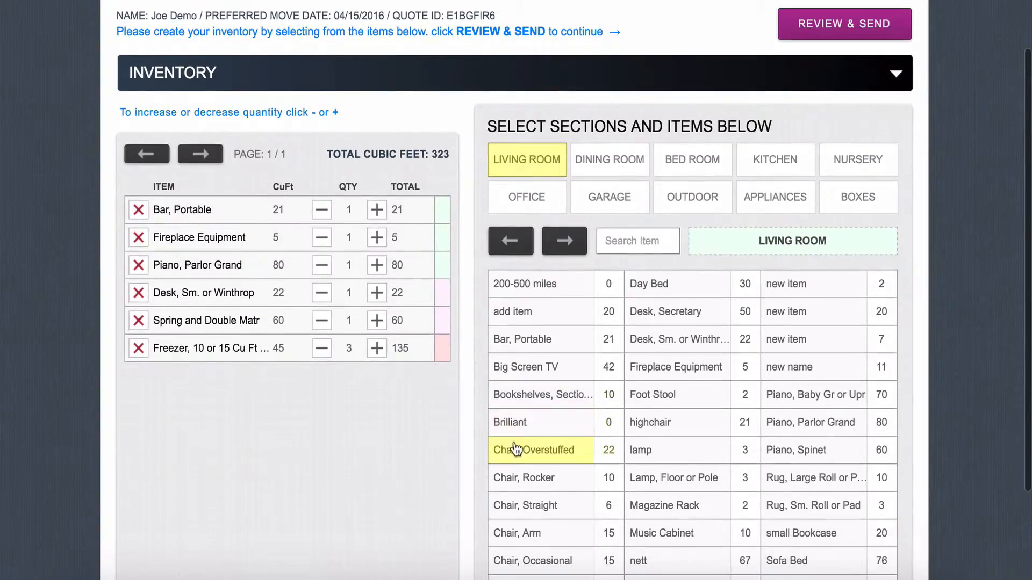
{"action": "left_click", "coordinate": [513, 450]}
{"action": "left_click", "coordinate": [668, 363]}
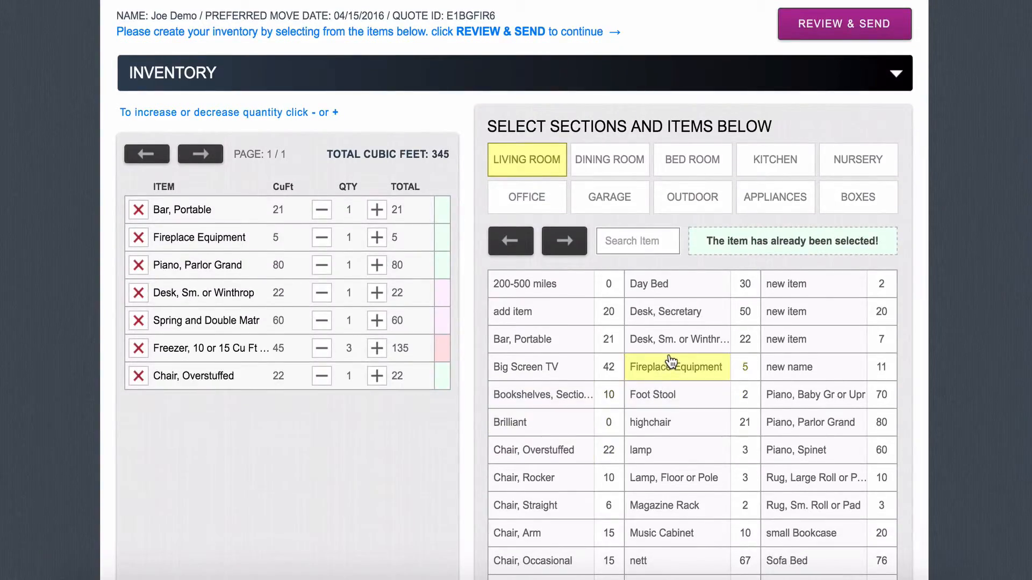
{"action": "scroll", "coordinate": [677, 365], "scroll_direction": "down", "scroll_amount": 2}
{"action": "left_click", "coordinate": [772, 400]}
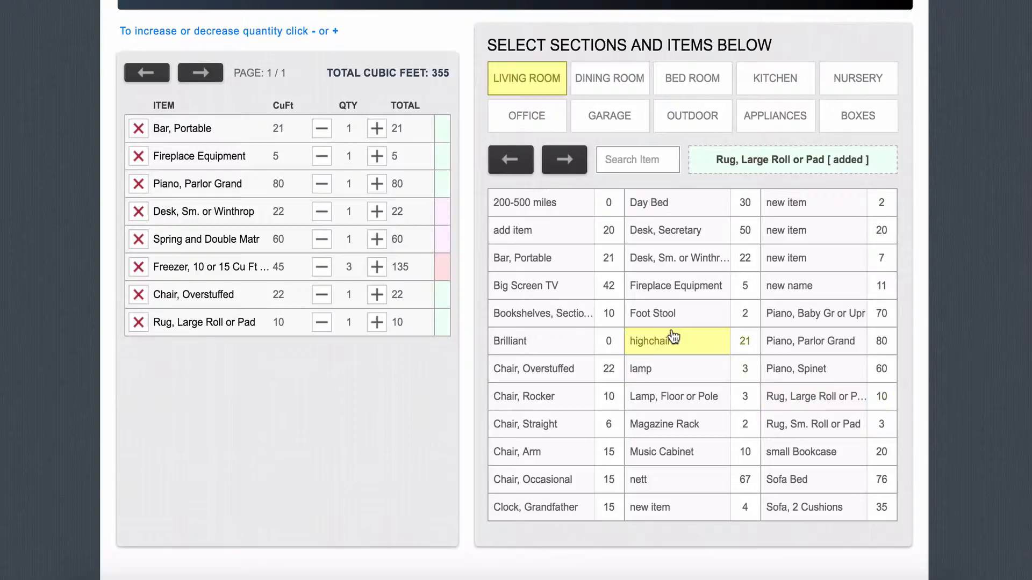
{"action": "scroll", "coordinate": [670, 333], "scroll_direction": "up", "scroll_amount": 3}
{"action": "scroll", "coordinate": [673, 335], "scroll_direction": "up", "scroll_amount": 2}
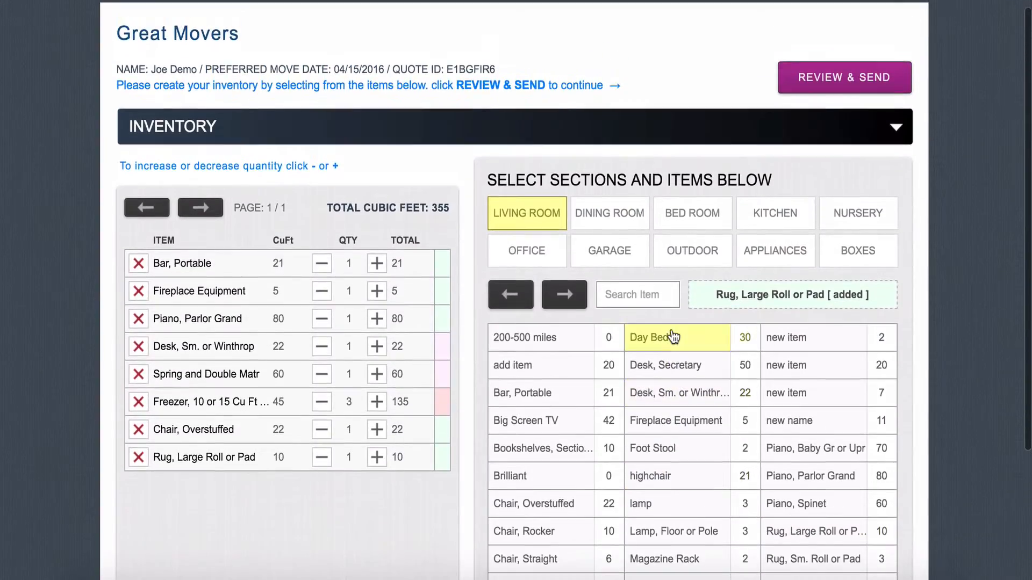
{"action": "left_click", "coordinate": [835, 91]}
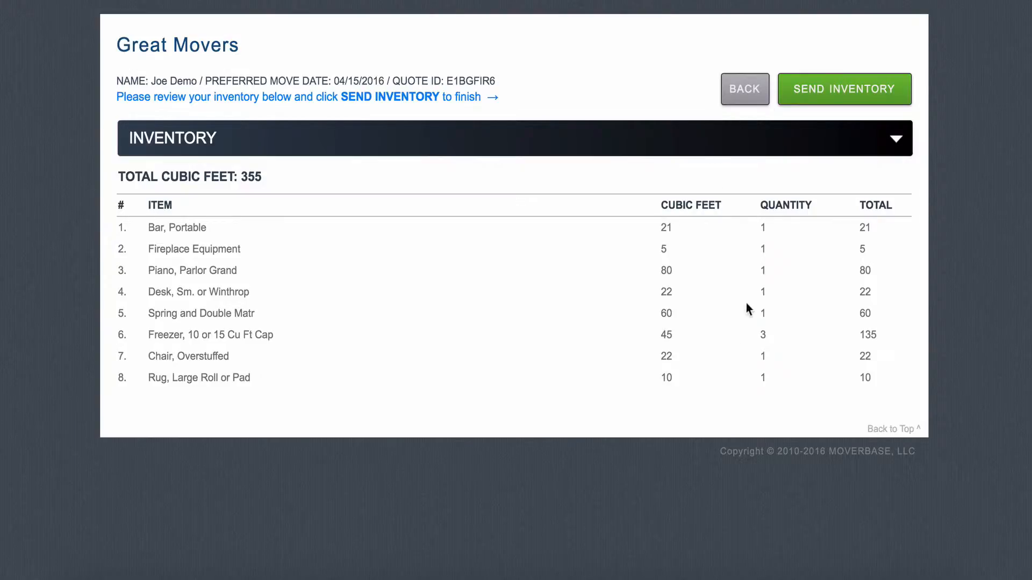
{"action": "left_click", "coordinate": [838, 105]}
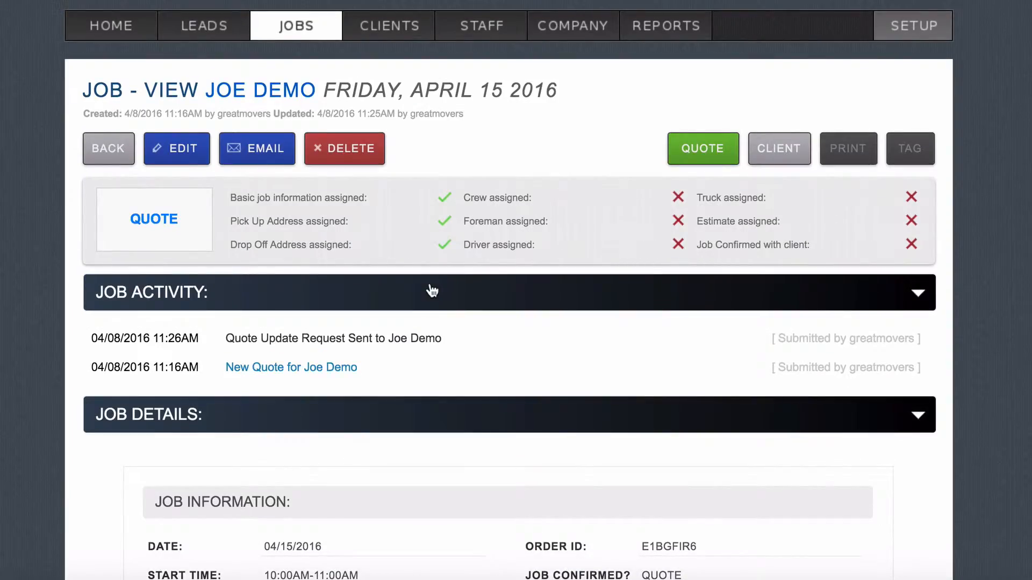
Step: Reopen the job, collapse all sections and expand Inventory showing 355 cubic feet
{"action": "scroll", "coordinate": [432, 291], "scroll_direction": "down", "scroll_amount": 1}
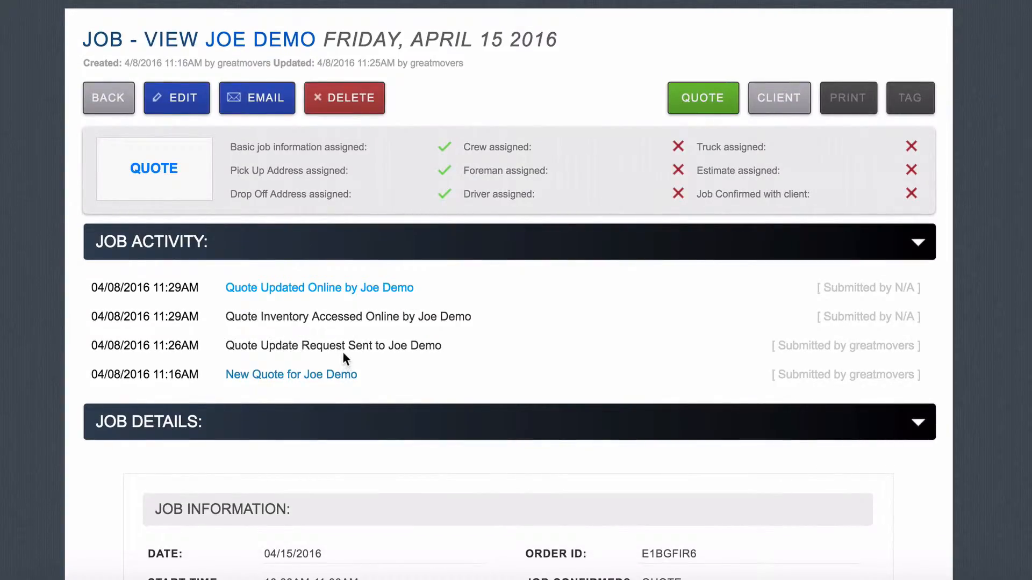
{"action": "scroll", "coordinate": [343, 352], "scroll_direction": "down", "scroll_amount": 1}
{"action": "left_click", "coordinate": [197, 104]}
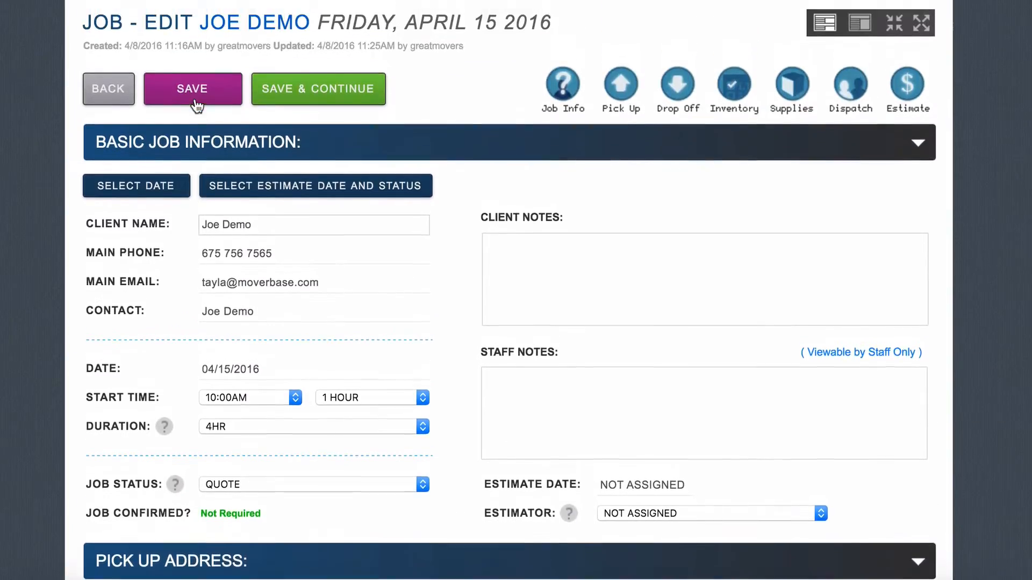
{"action": "left_click", "coordinate": [892, 27]}
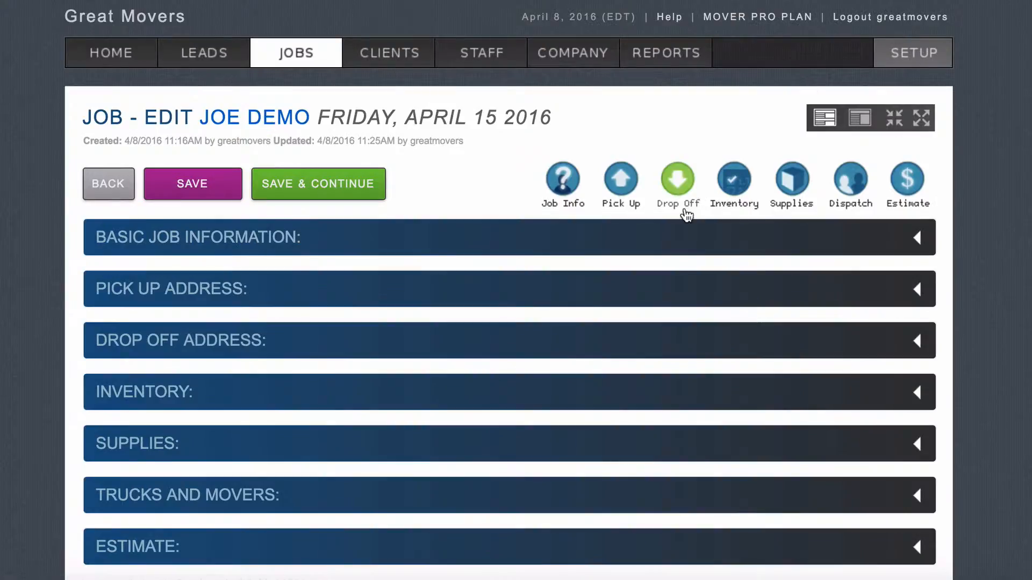
{"action": "left_click", "coordinate": [462, 357]}
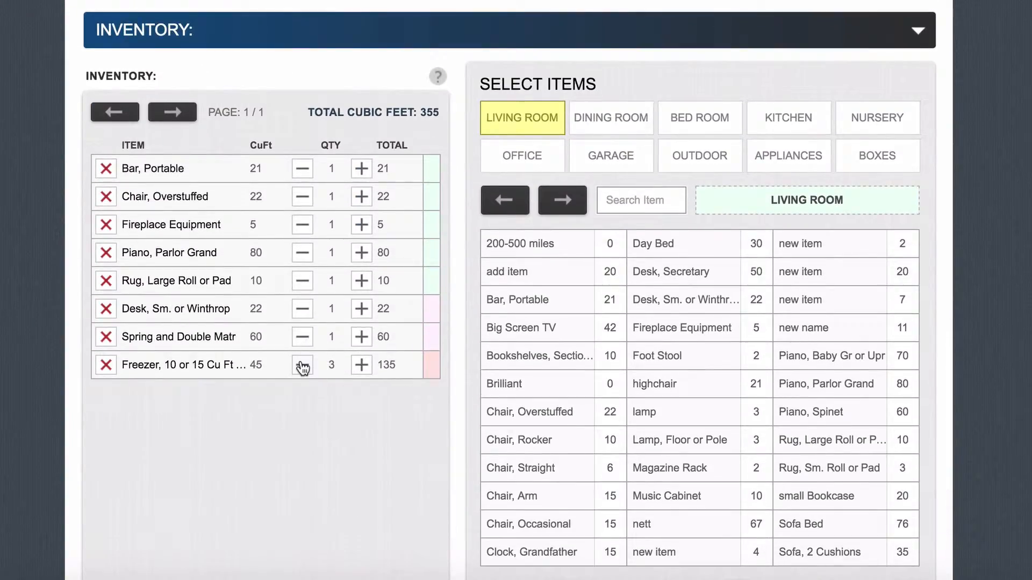
Step: Expand the Supplies section to view box types and prices
{"action": "scroll", "coordinate": [300, 360], "scroll_direction": "down", "scroll_amount": 2}
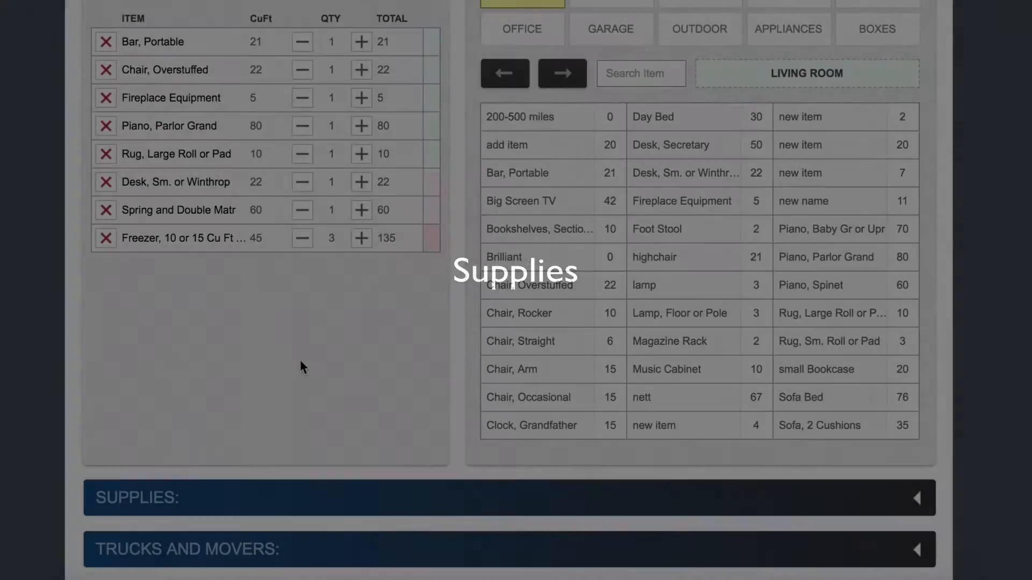
{"action": "scroll", "coordinate": [300, 361], "scroll_direction": "down", "scroll_amount": 2}
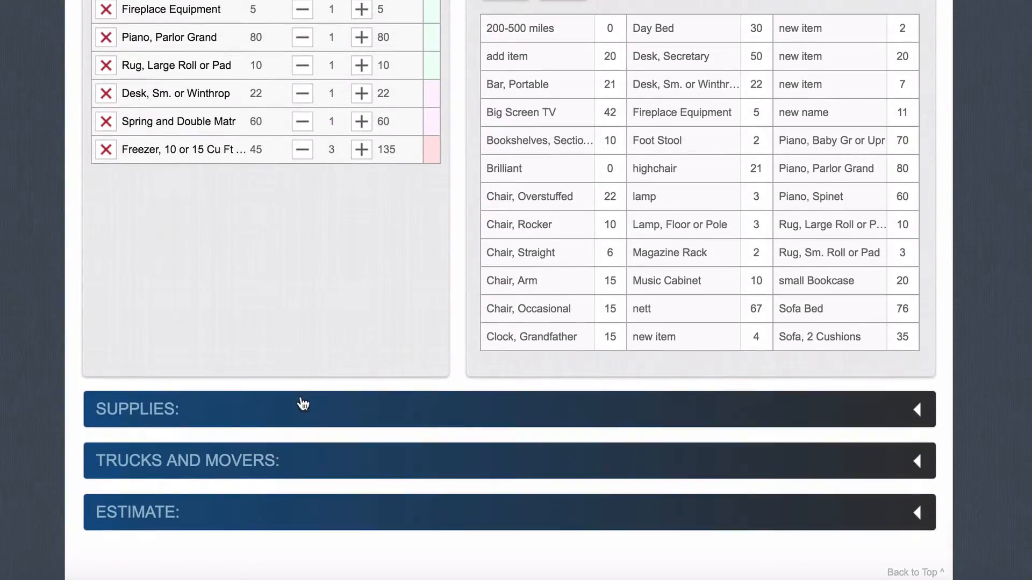
{"action": "left_click", "coordinate": [302, 411]}
{"action": "scroll", "coordinate": [300, 413], "scroll_direction": "down", "scroll_amount": 5}
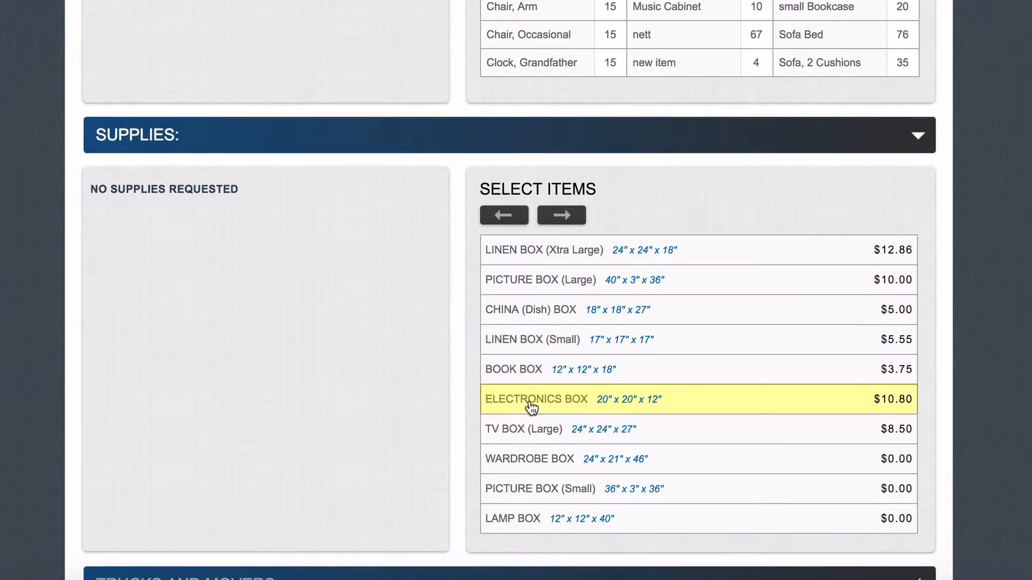
Step: Add one Book Box, one China (Dish) Box and two Electronics Boxes, totalling $30.35
{"action": "left_click", "coordinate": [566, 371]}
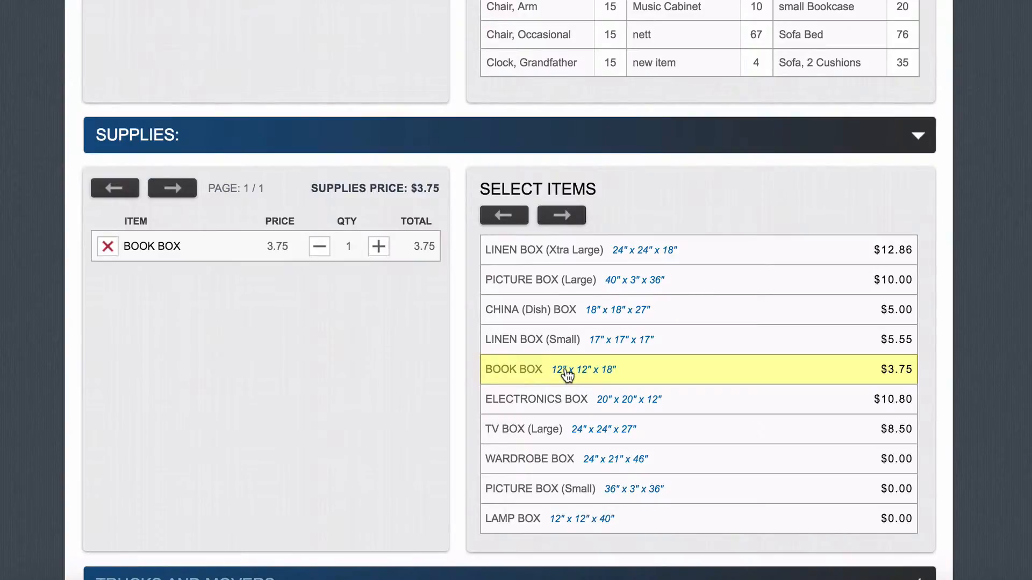
{"action": "left_click", "coordinate": [594, 318]}
{"action": "left_click", "coordinate": [574, 412]}
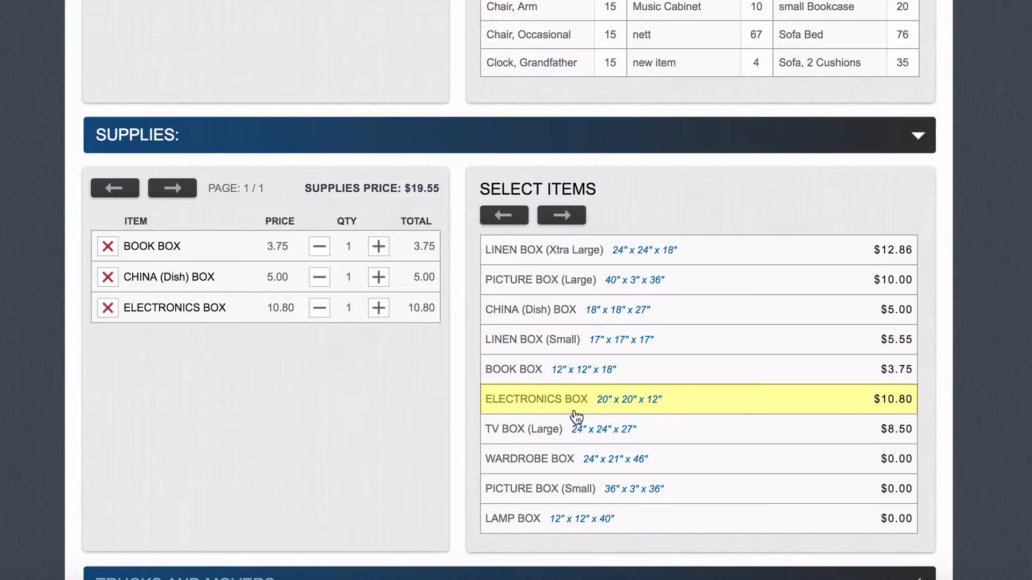
{"action": "left_click", "coordinate": [380, 309]}
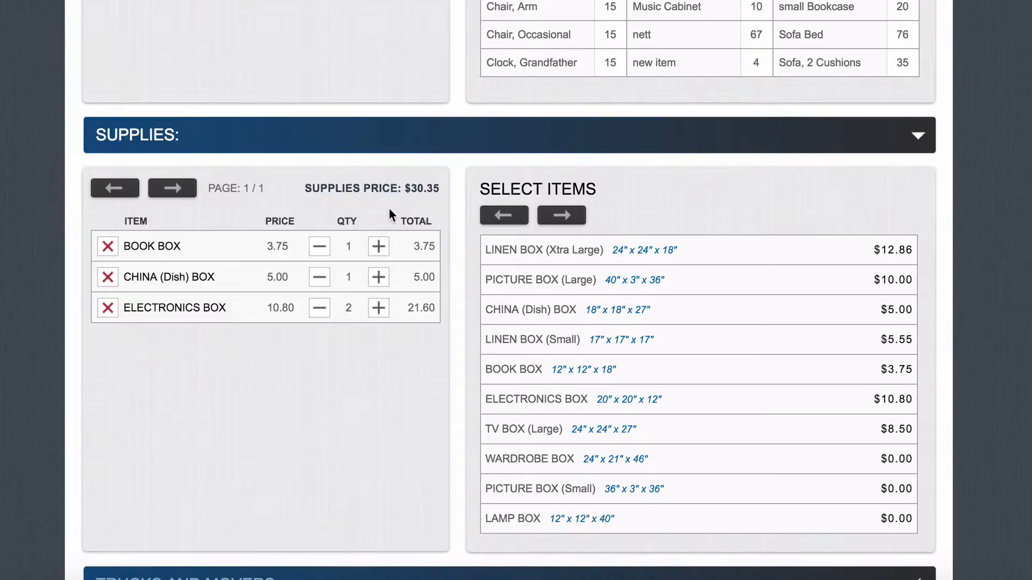
{"action": "scroll", "coordinate": [390, 215], "scroll_direction": "down", "scroll_amount": 3}
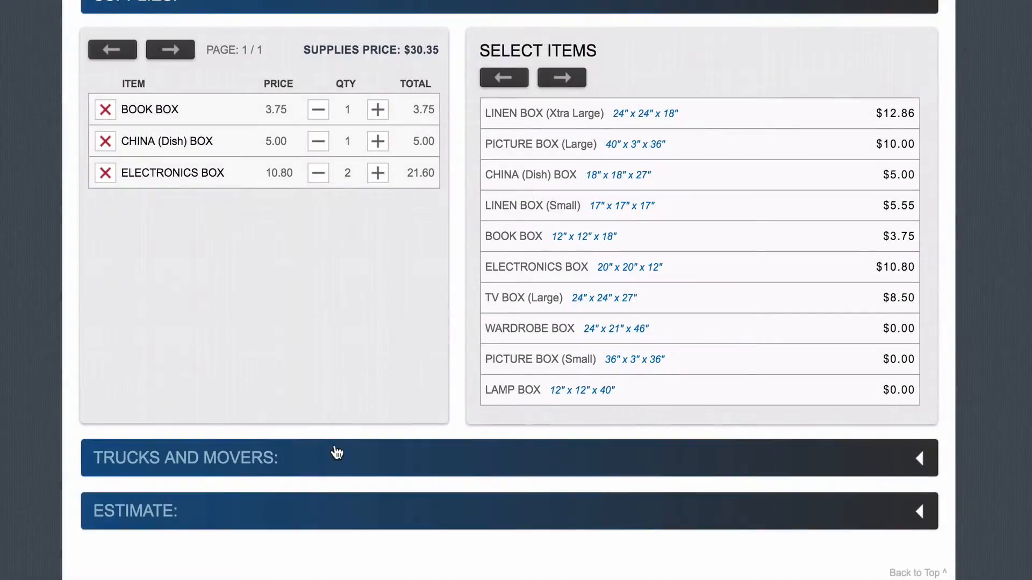
Step: Assign Small yellow truck 1 (200 CuFt, $40.00) after confirming it's free on 04/15/2016
{"action": "left_click", "coordinate": [336, 453]}
{"action": "scroll", "coordinate": [336, 451], "scroll_direction": "down", "scroll_amount": 6}
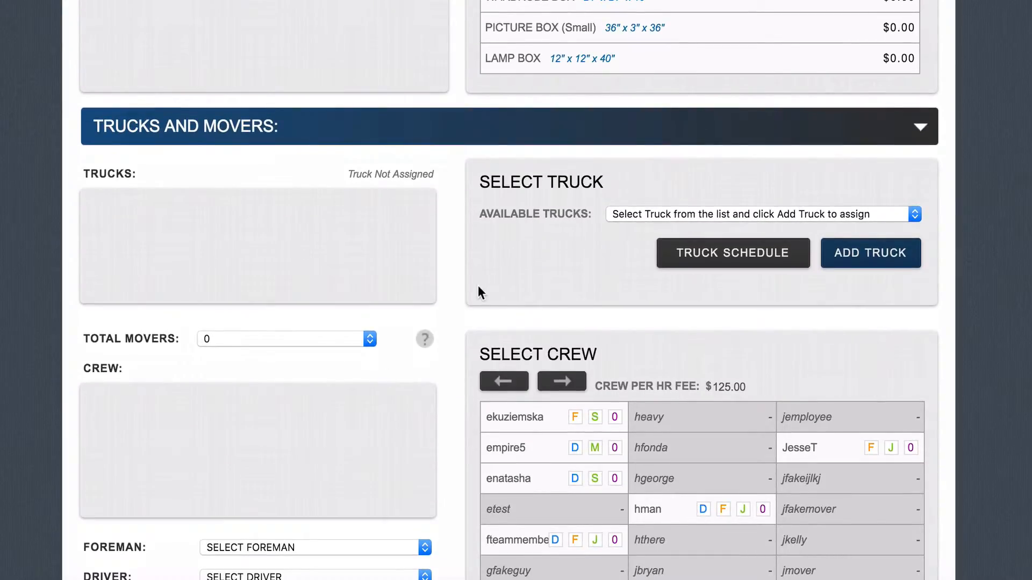
{"action": "left_click", "coordinate": [613, 214]}
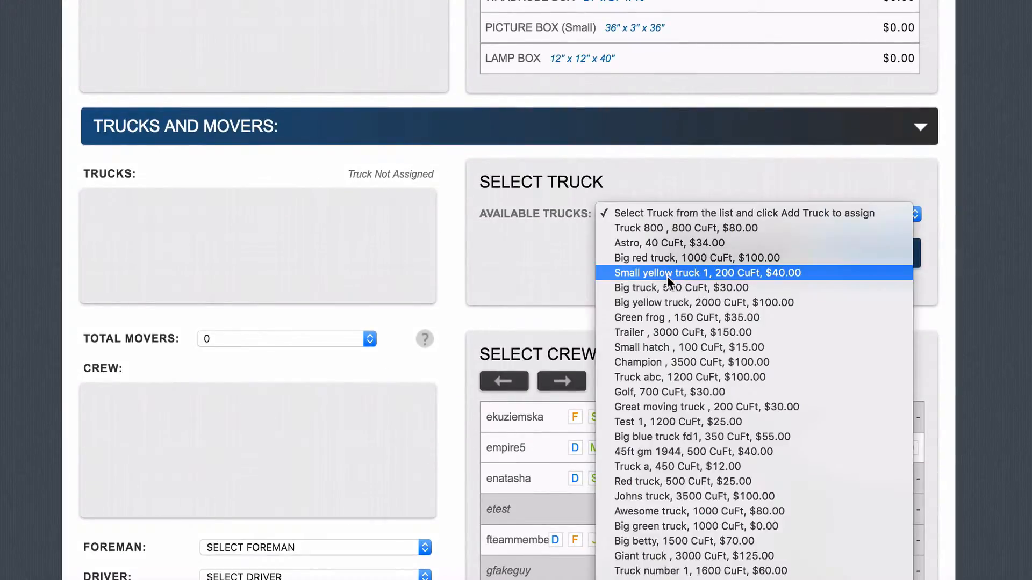
{"action": "left_click", "coordinate": [666, 273]}
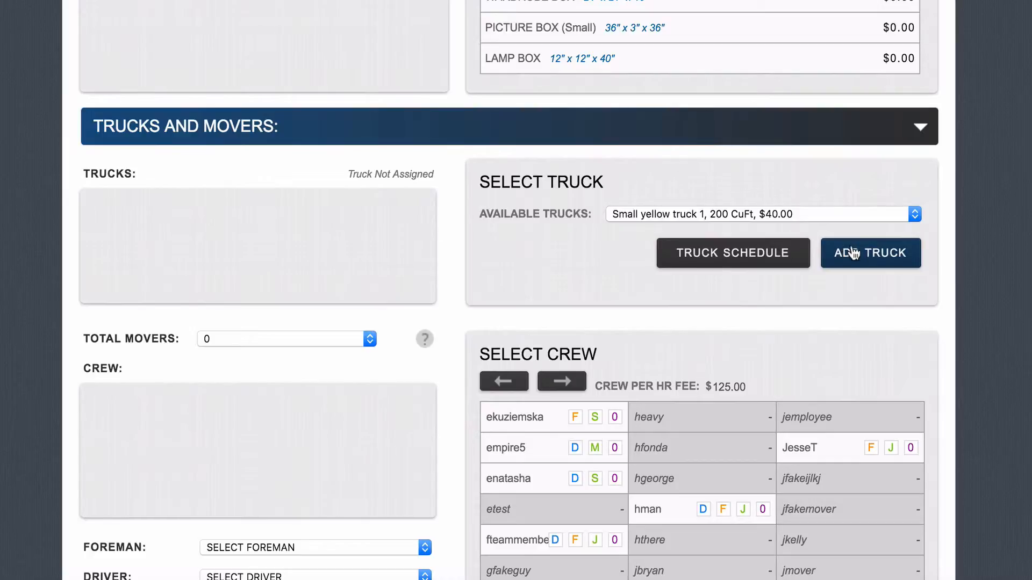
{"action": "left_click", "coordinate": [774, 263]}
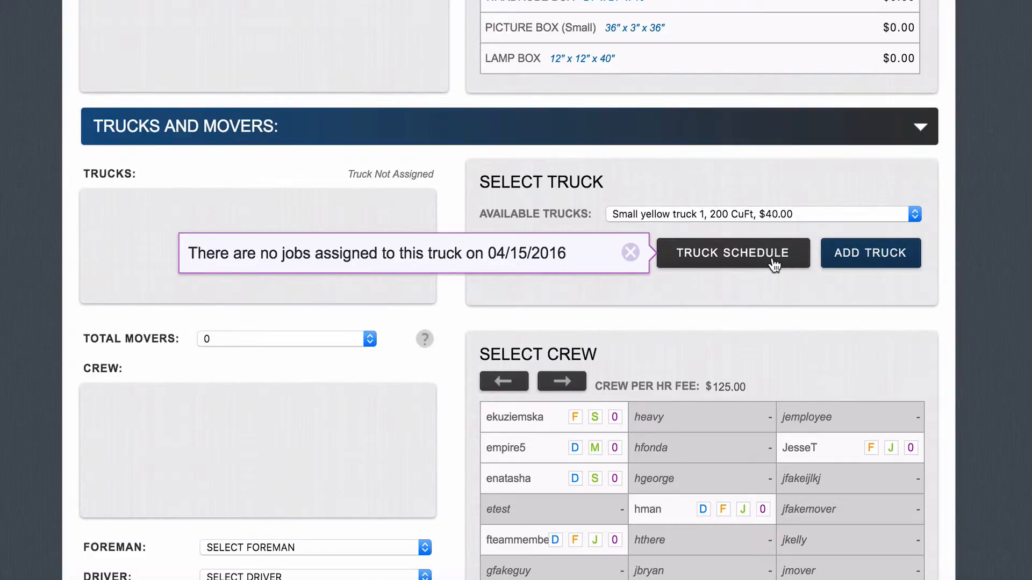
{"action": "left_click", "coordinate": [773, 264]}
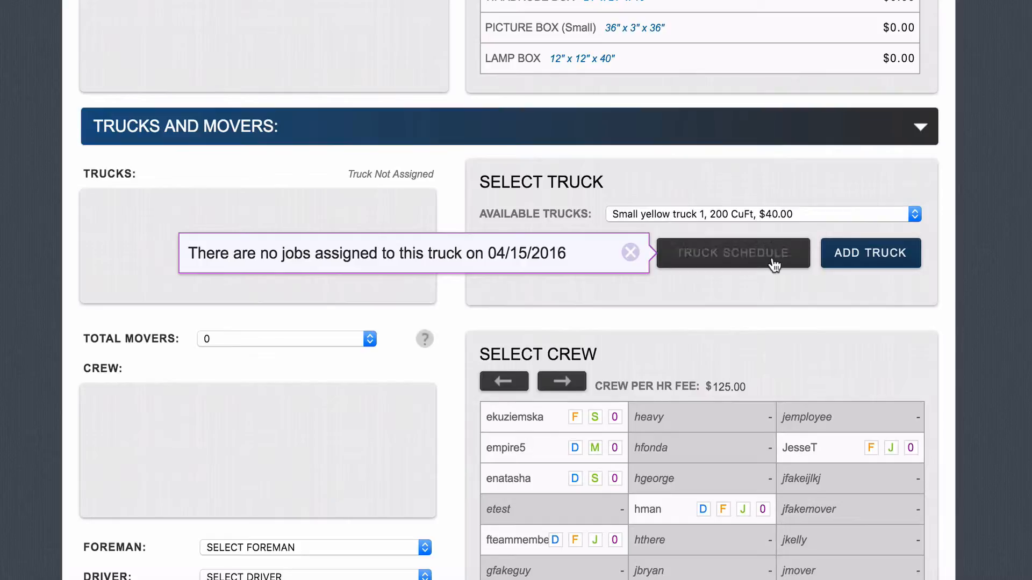
{"action": "left_click", "coordinate": [630, 253]}
{"action": "left_click", "coordinate": [836, 262]}
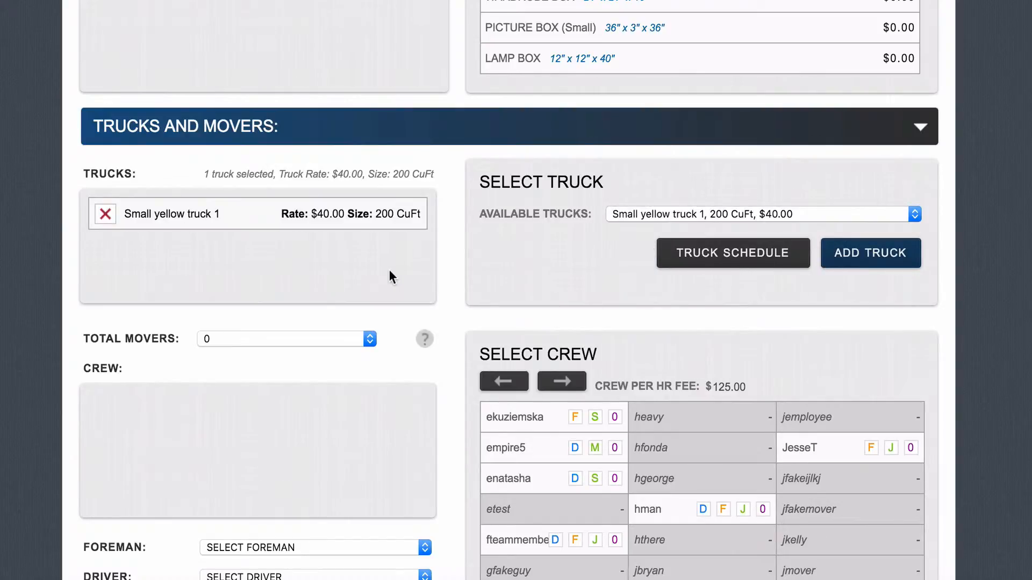
{"action": "scroll", "coordinate": [366, 271], "scroll_direction": "down", "scroll_amount": 1}
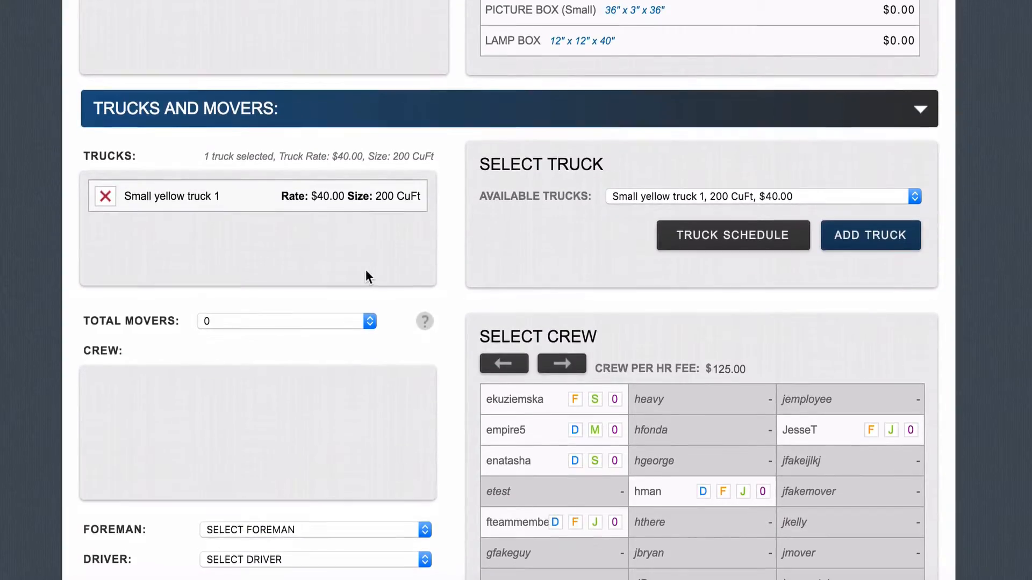
{"action": "scroll", "coordinate": [366, 271], "scroll_direction": "down", "scroll_amount": 3}
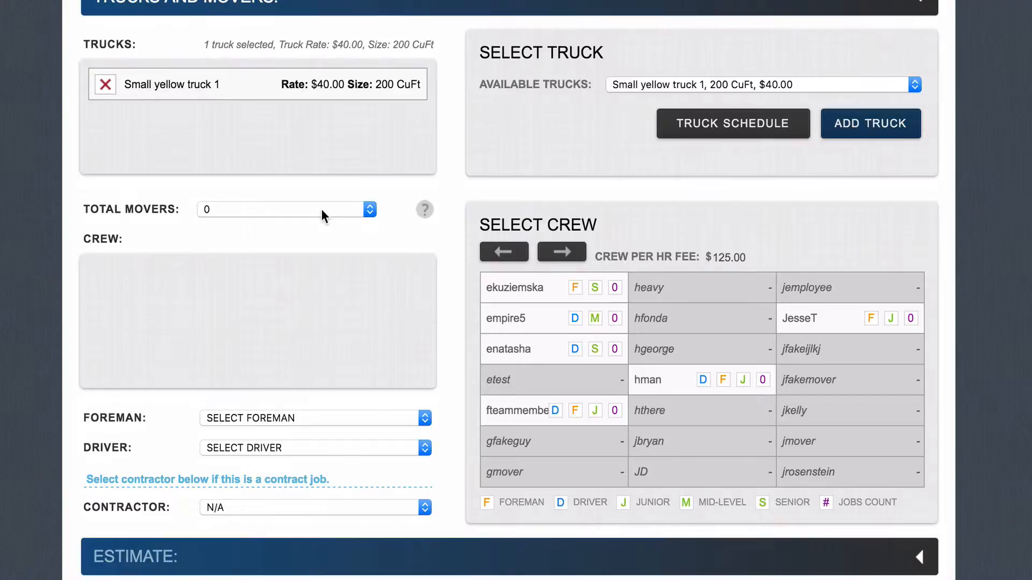
Step: Set Total Movers to 2 and add the first listed mover and the test mover to the crew
{"action": "left_click", "coordinate": [321, 209]}
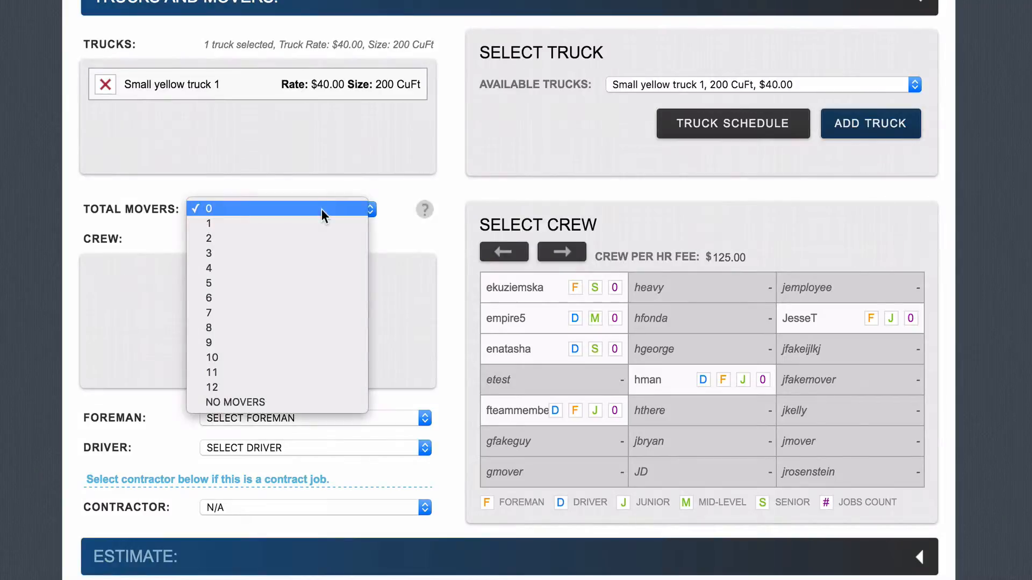
{"action": "left_click", "coordinate": [310, 238]}
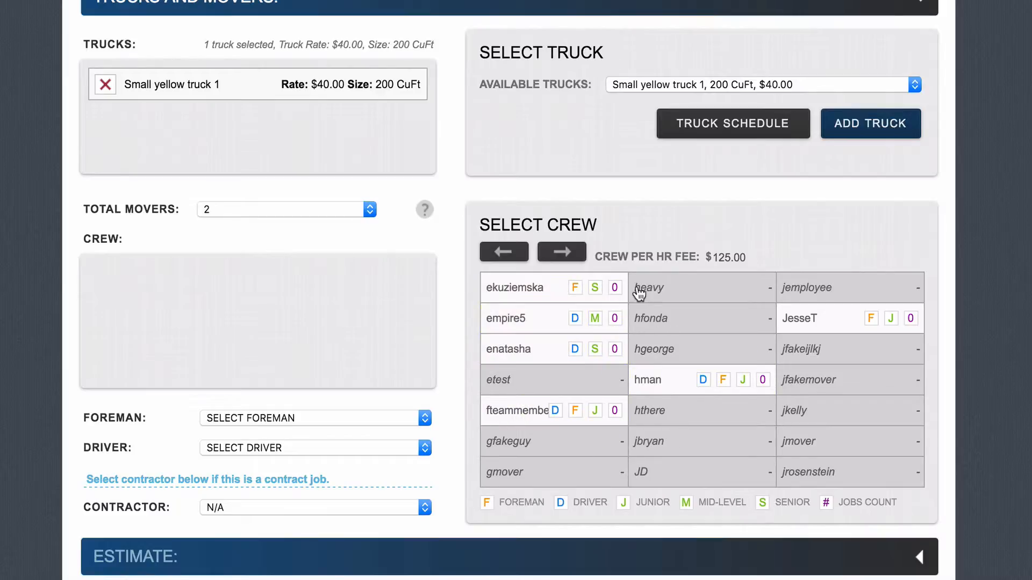
{"action": "left_click", "coordinate": [565, 385]}
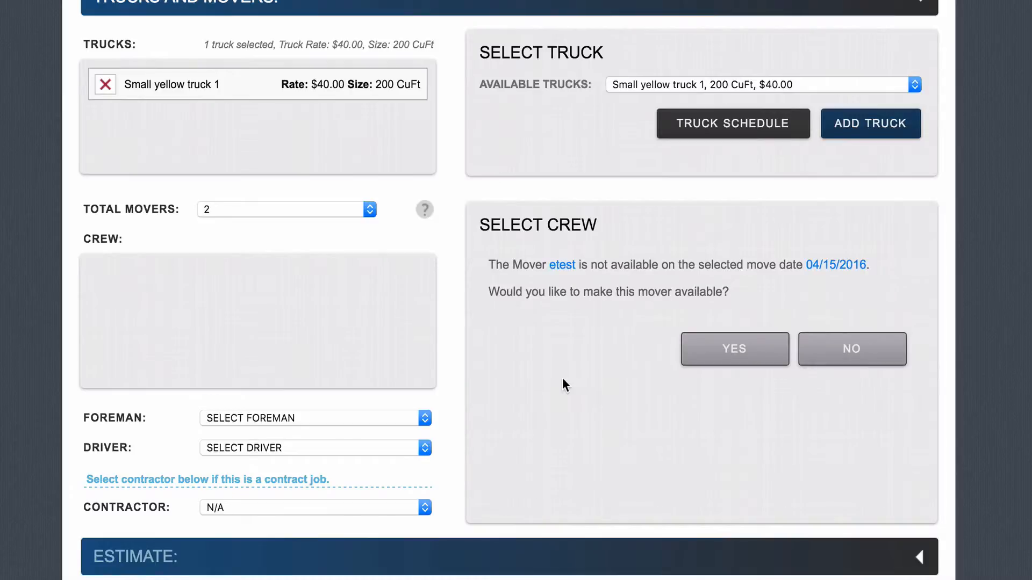
{"action": "left_click", "coordinate": [697, 364]}
{"action": "left_click", "coordinate": [539, 304]}
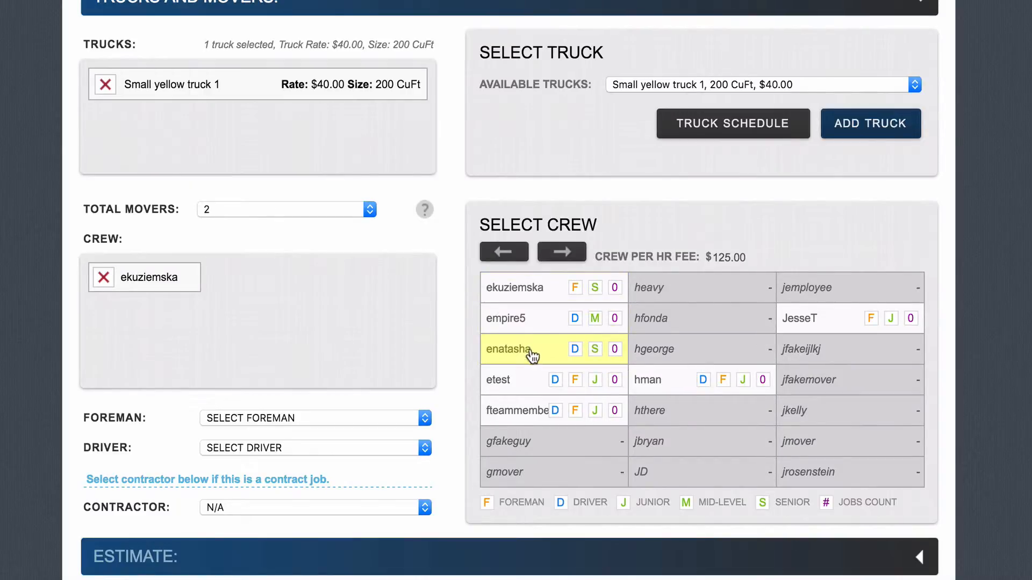
{"action": "left_click", "coordinate": [528, 377]}
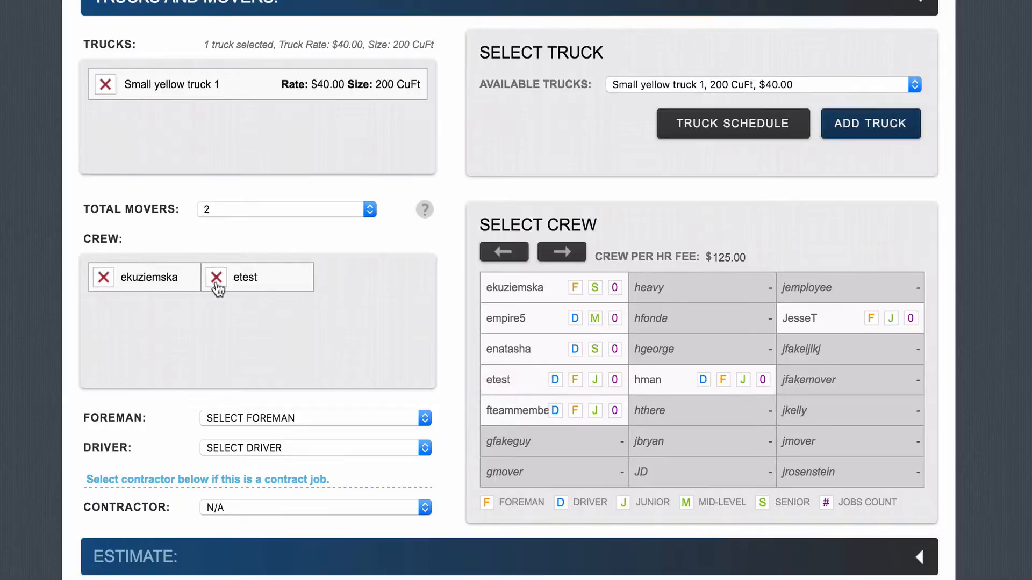
{"action": "scroll", "coordinate": [270, 358], "scroll_direction": "down", "scroll_amount": 2}
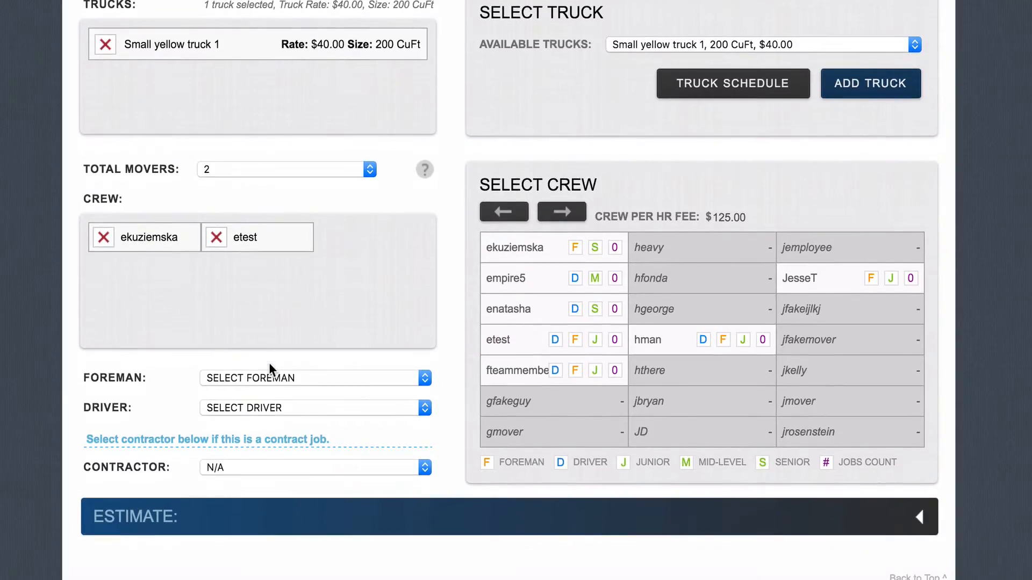
Step: Make the first crew member the foreman and the test mover the driver
{"action": "left_click", "coordinate": [269, 378]}
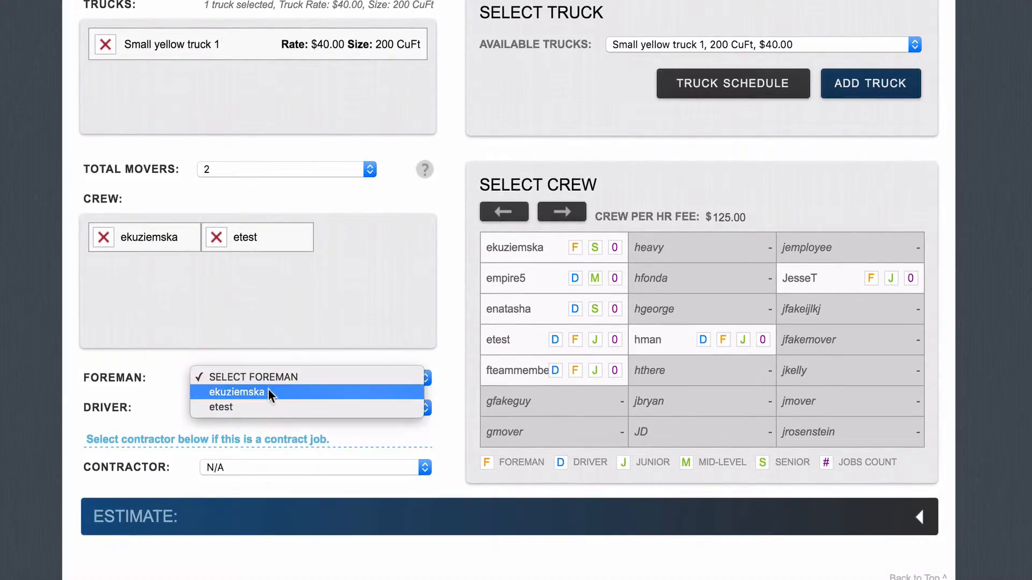
{"action": "left_click", "coordinate": [269, 391]}
{"action": "left_click", "coordinate": [268, 408]}
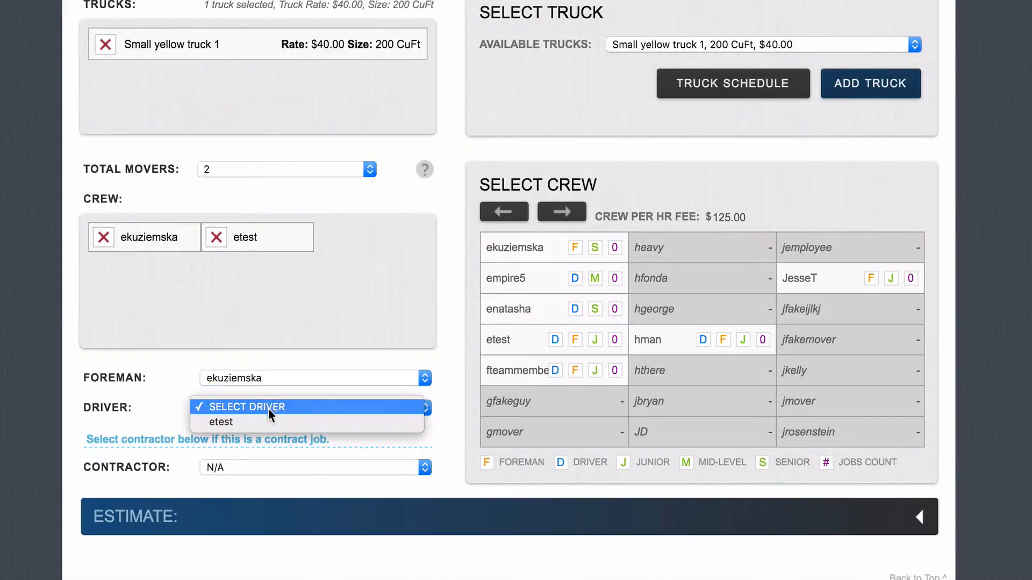
{"action": "left_click", "coordinate": [269, 418]}
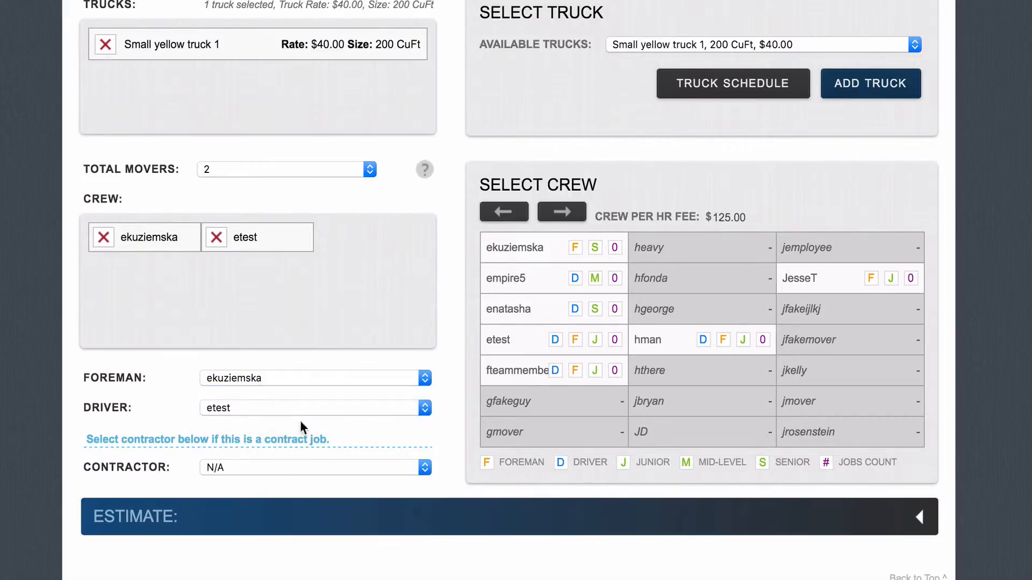
{"action": "scroll", "coordinate": [576, 410], "scroll_direction": "down", "scroll_amount": 1}
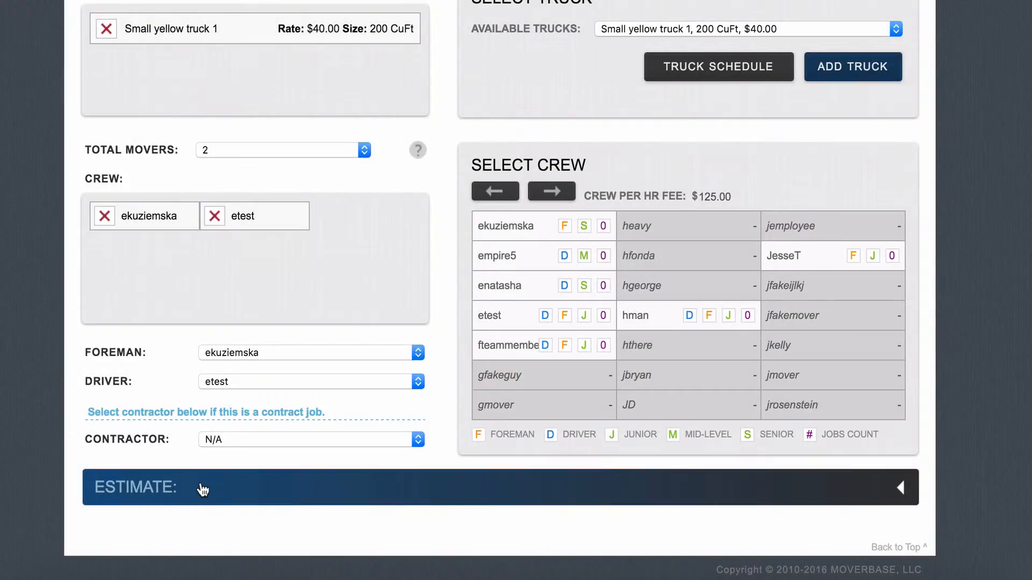
Step: Try Flat Rate and Custom pay types, then return to Hourly and enter 150 as the hourly rate
{"action": "left_click", "coordinate": [202, 489]}
{"action": "scroll", "coordinate": [202, 489], "scroll_direction": "down", "scroll_amount": 5}
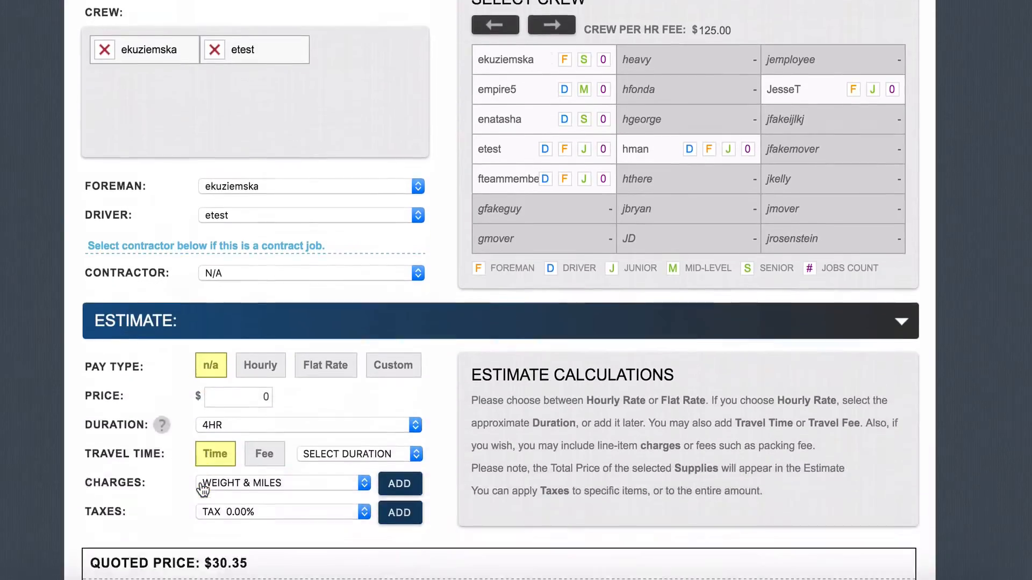
{"action": "scroll", "coordinate": [202, 488], "scroll_direction": "down", "scroll_amount": 3}
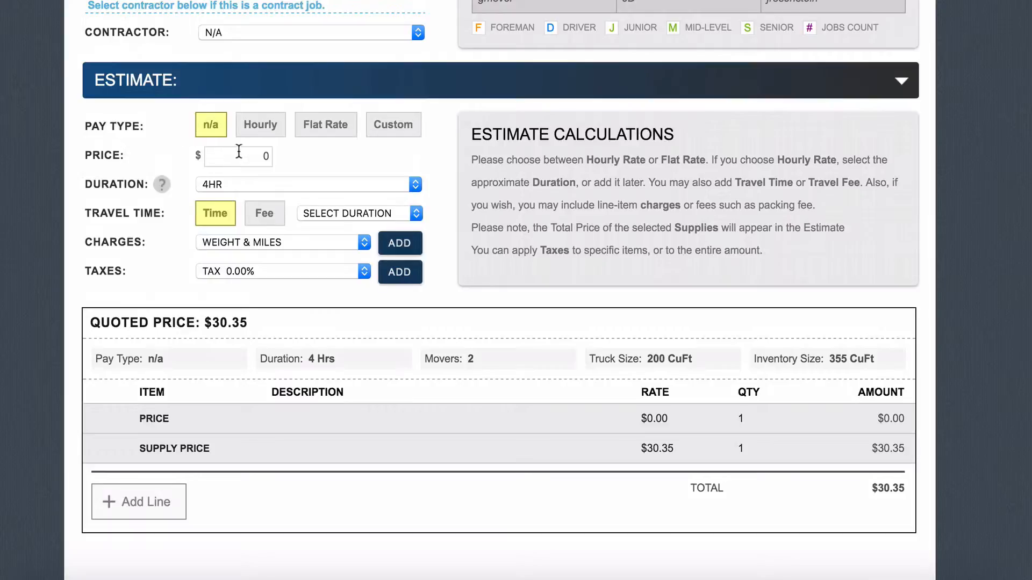
{"action": "left_click", "coordinate": [271, 127]}
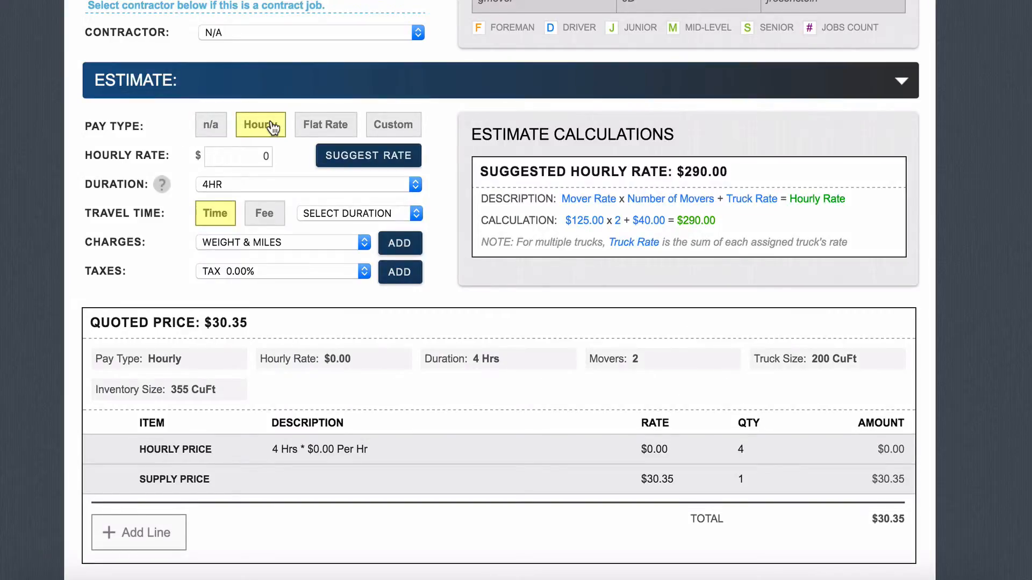
{"action": "left_click", "coordinate": [268, 157]}
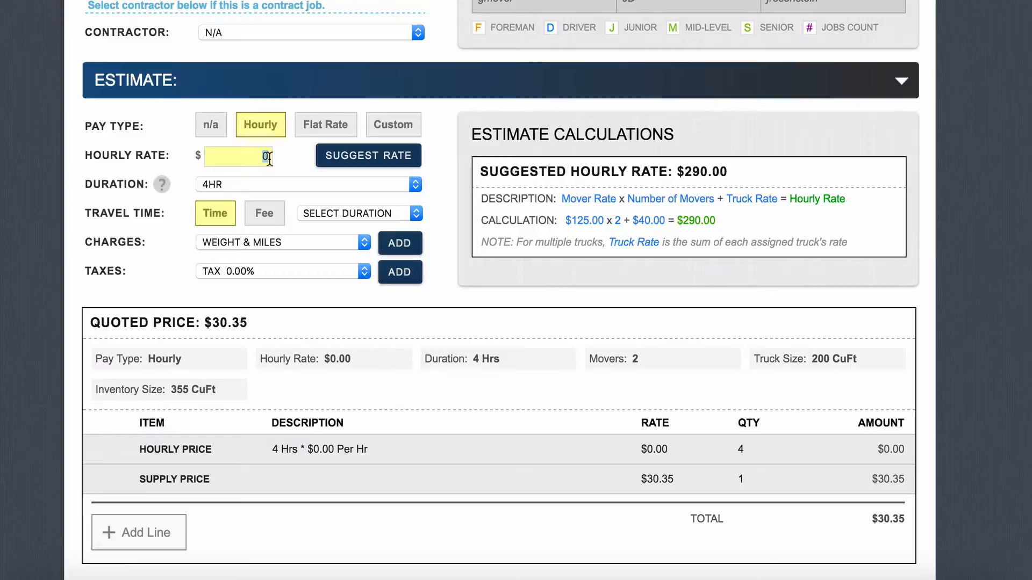
{"action": "left_click", "coordinate": [304, 132]}
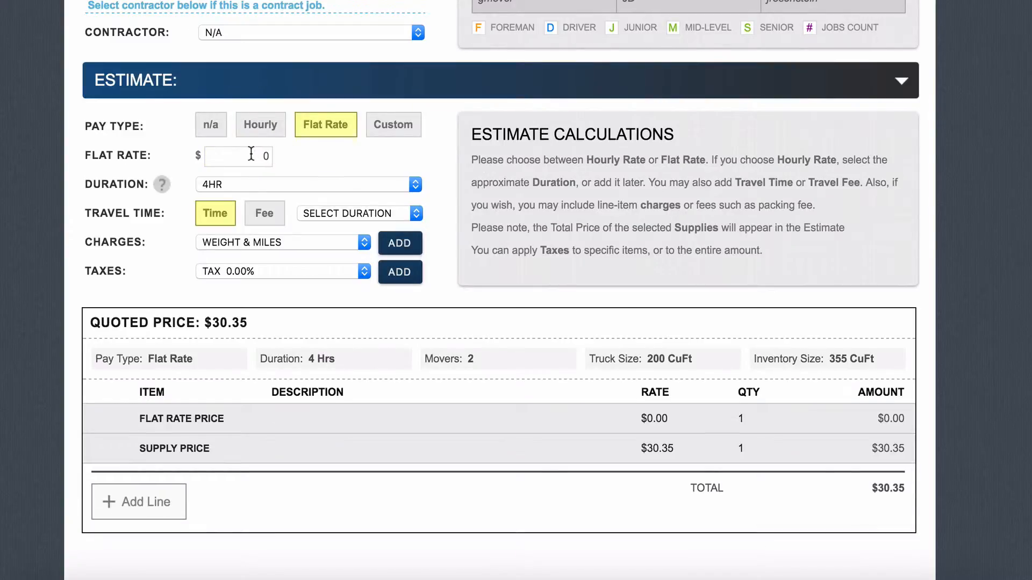
{"action": "left_click", "coordinate": [387, 127]}
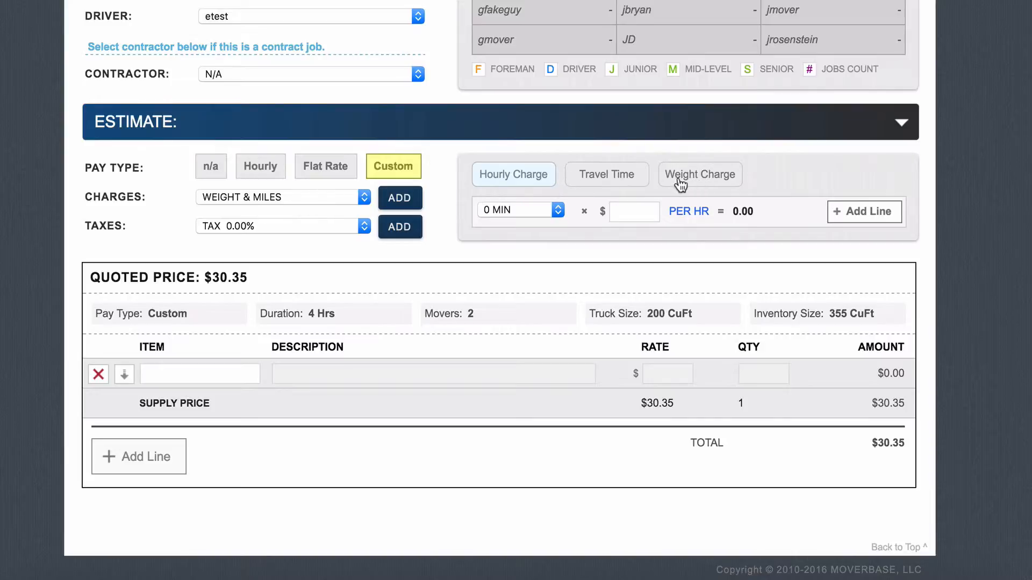
{"action": "left_click", "coordinate": [267, 177]}
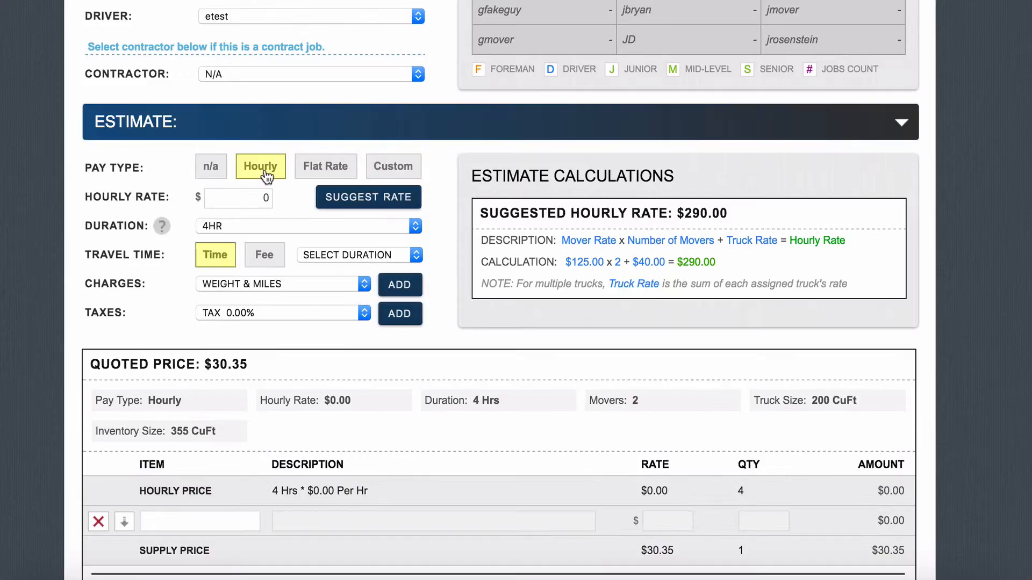
{"action": "left_click", "coordinate": [252, 193]}
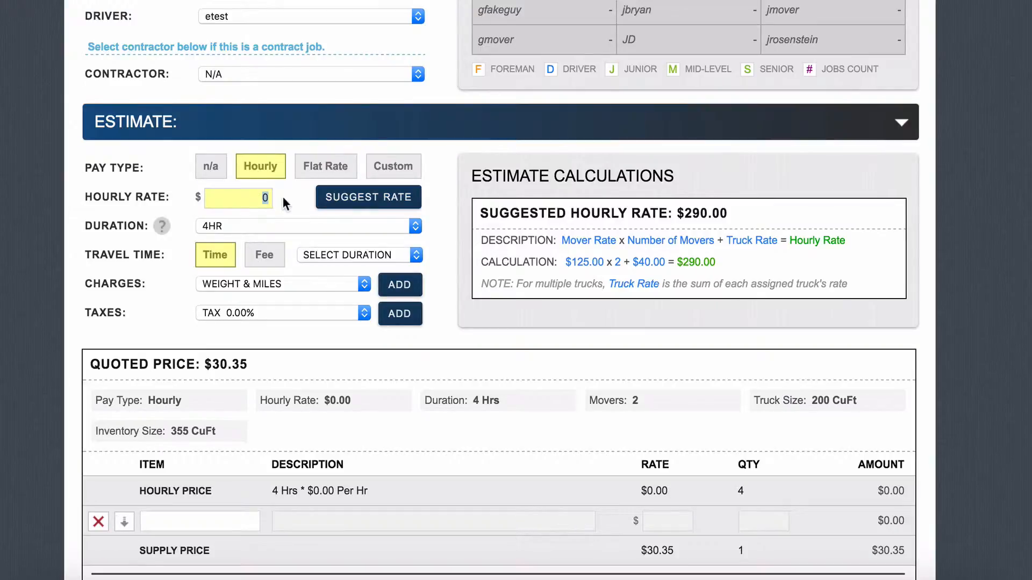
{"action": "type", "text": "150"}
{"action": "scroll", "coordinate": [244, 217], "scroll_direction": "down", "scroll_amount": 1}
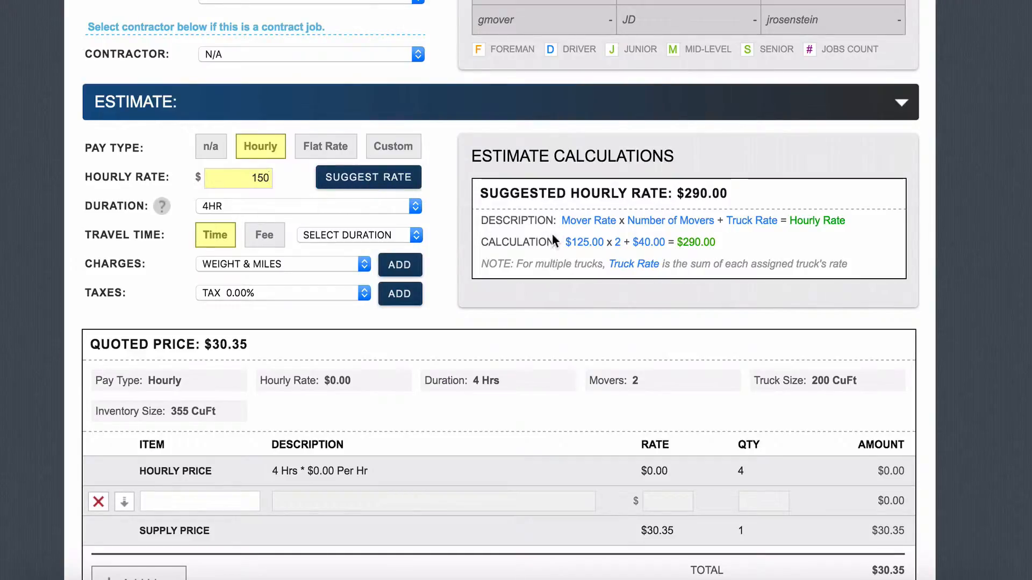
Step: Apply the suggested $290.00 hourly rate and set travel time to 1 HR, quoting $1,480.35
{"action": "left_click", "coordinate": [412, 182]}
{"action": "scroll", "coordinate": [372, 218], "scroll_direction": "down", "scroll_amount": 1}
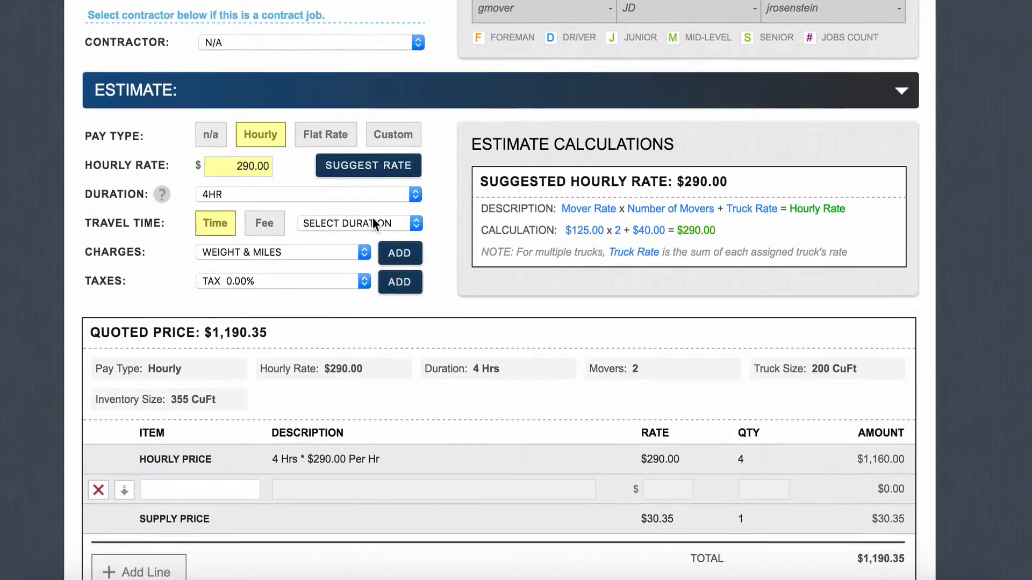
{"action": "left_click", "coordinate": [327, 221]}
{"action": "left_click", "coordinate": [328, 286]}
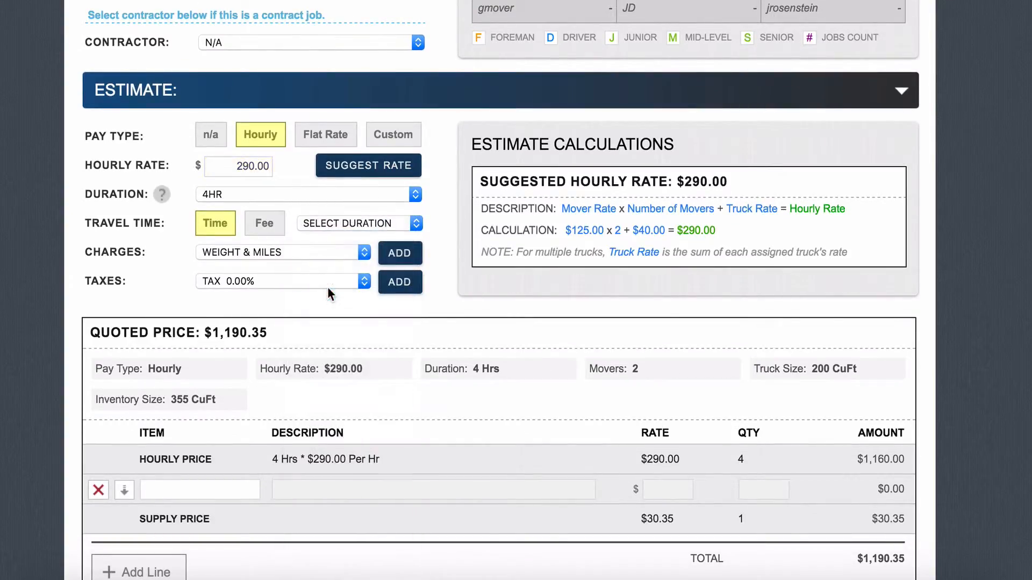
{"action": "scroll", "coordinate": [327, 289], "scroll_direction": "down", "scroll_amount": 1}
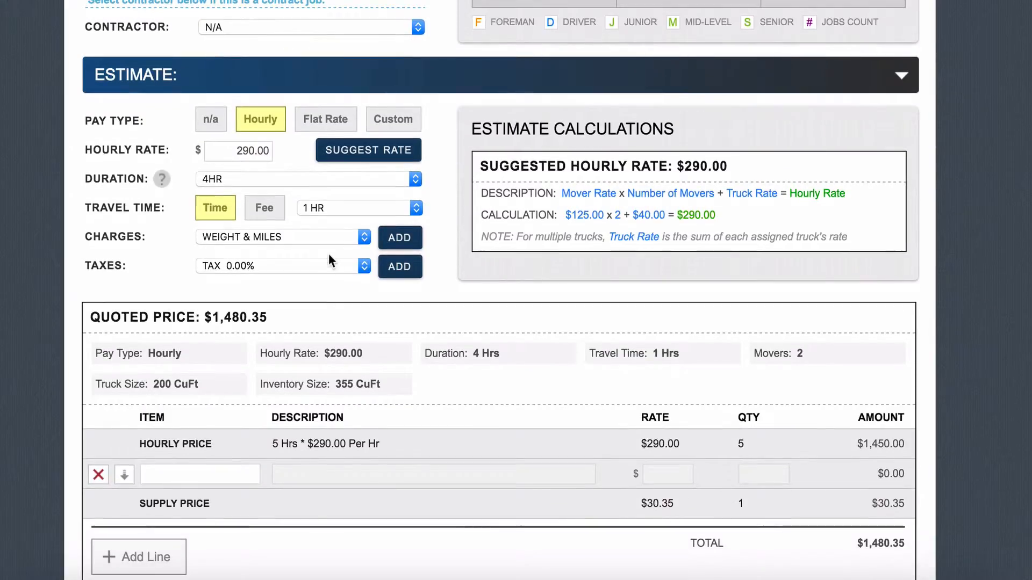
{"action": "scroll", "coordinate": [327, 259], "scroll_direction": "down", "scroll_amount": 1}
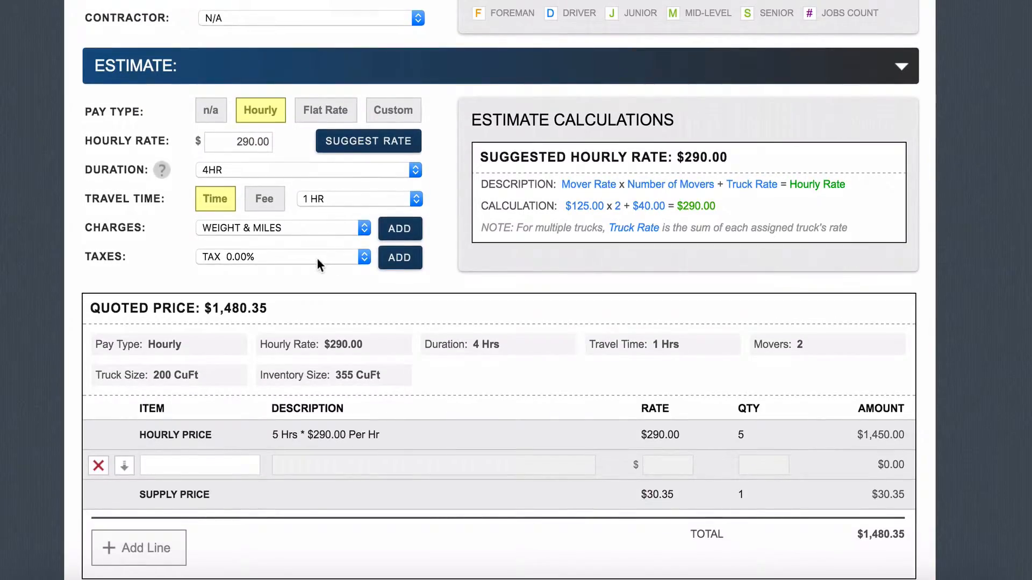
{"action": "scroll", "coordinate": [374, 276], "scroll_direction": "down", "scroll_amount": 3}
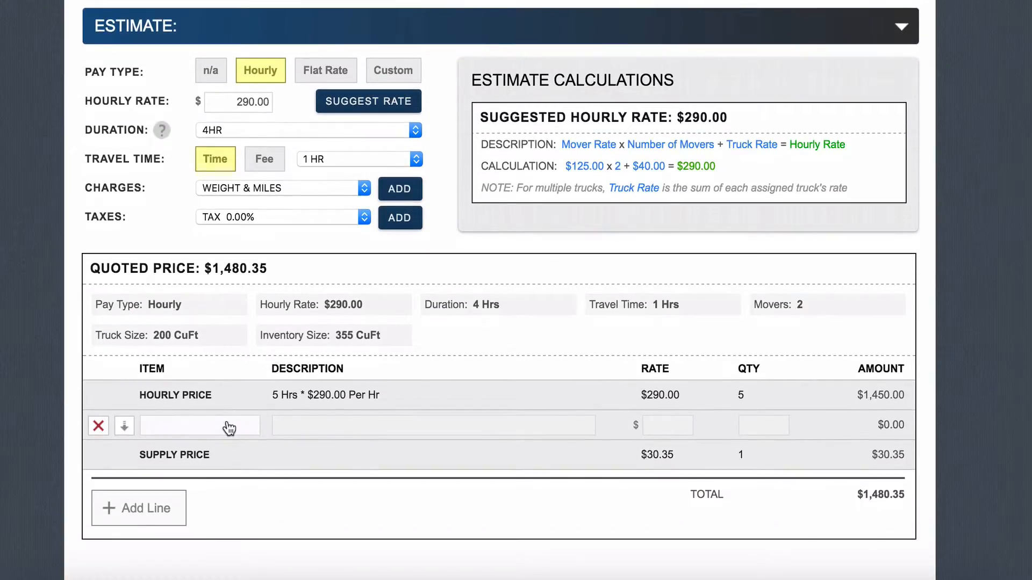
Step: Add an Extra Hours line at $115.00 and a Packing Charge line at $45.00
{"action": "left_click", "coordinate": [230, 428]}
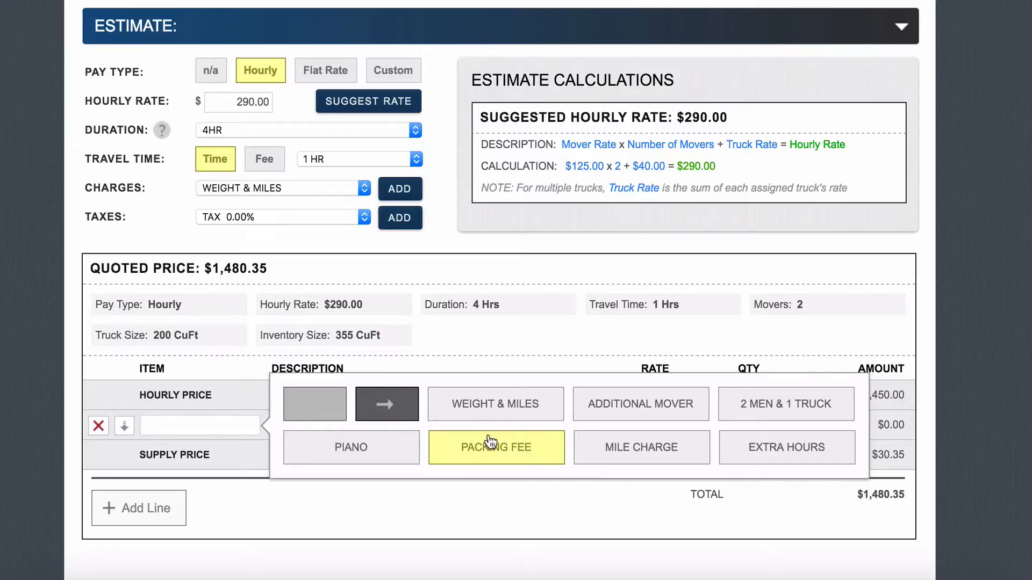
{"action": "left_click", "coordinate": [769, 454]}
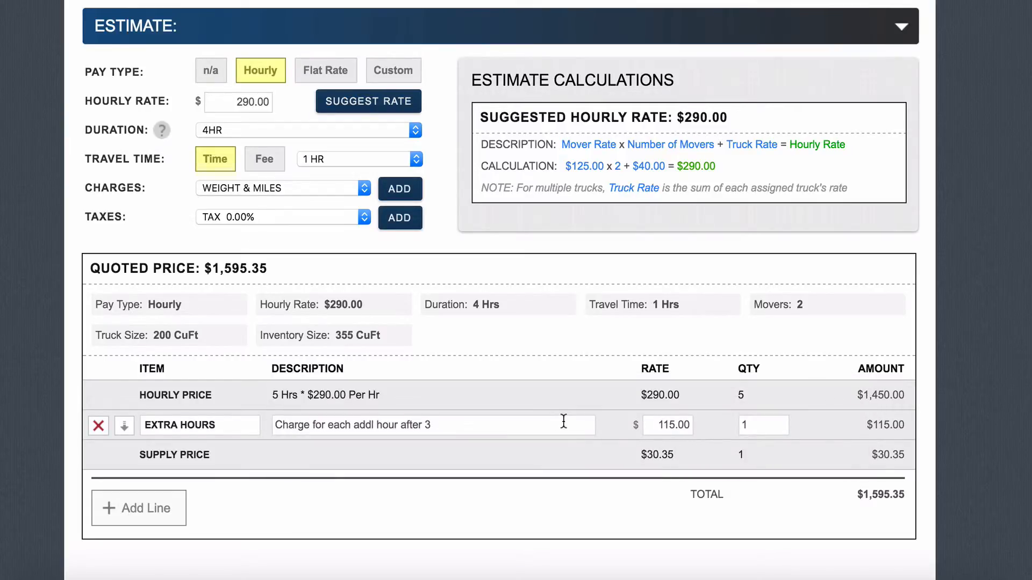
{"action": "left_click", "coordinate": [131, 504]}
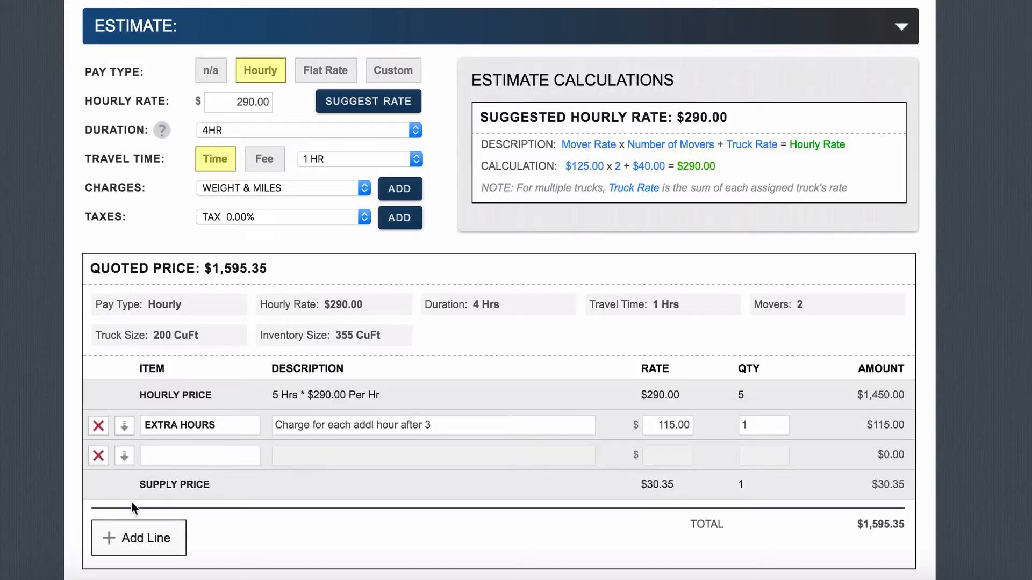
{"action": "left_click", "coordinate": [173, 468]}
{"action": "left_click", "coordinate": [406, 436]}
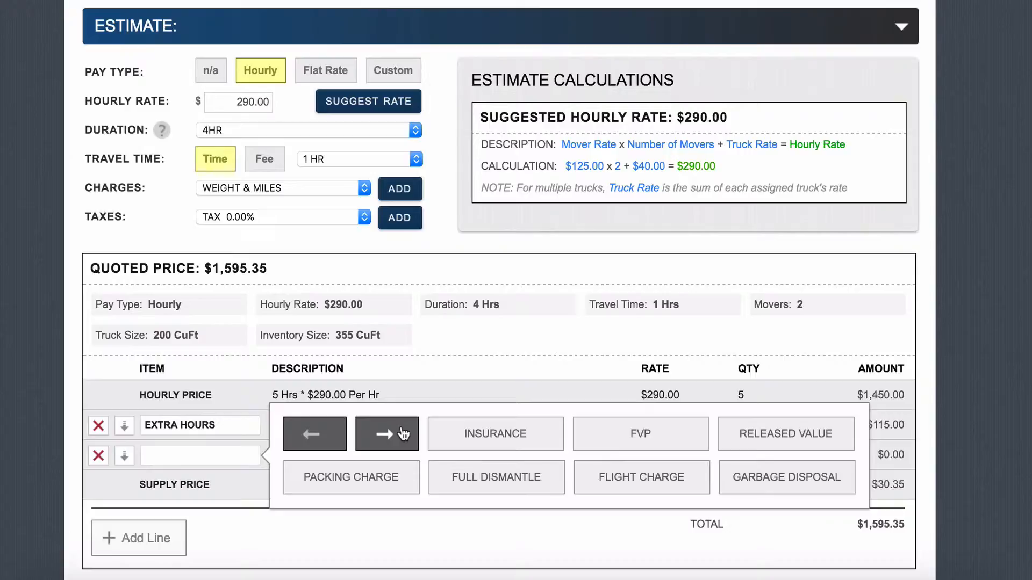
{"action": "left_click", "coordinate": [393, 476]}
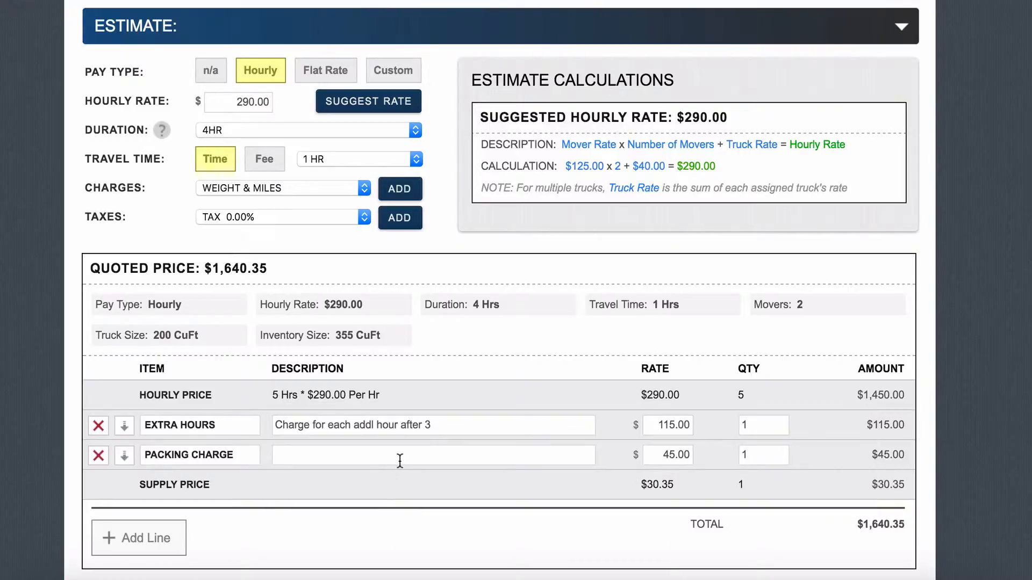
{"action": "scroll", "coordinate": [691, 357], "scroll_direction": "down", "scroll_amount": 1}
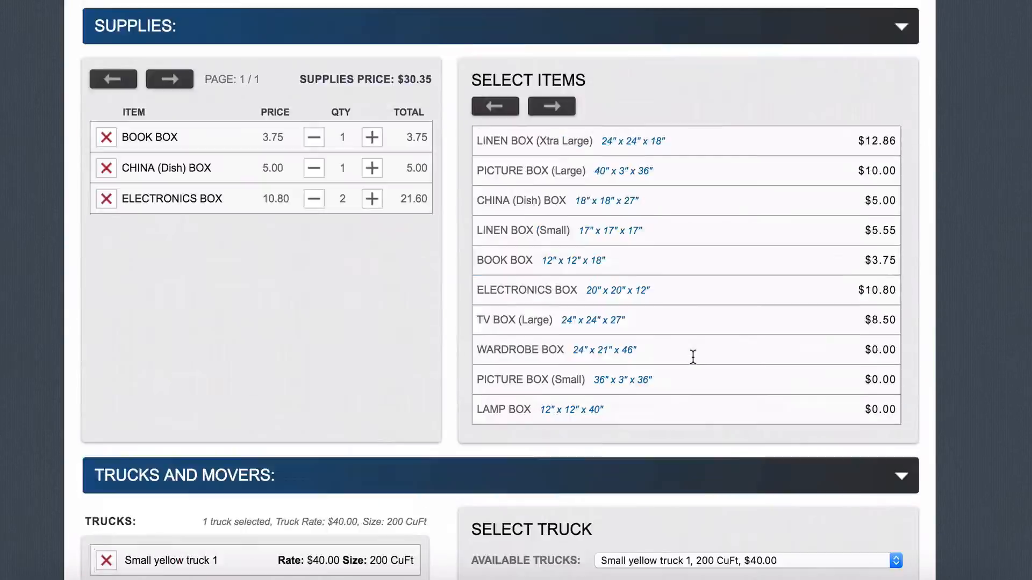
{"action": "scroll", "coordinate": [693, 358], "scroll_direction": "up", "scroll_amount": 15}
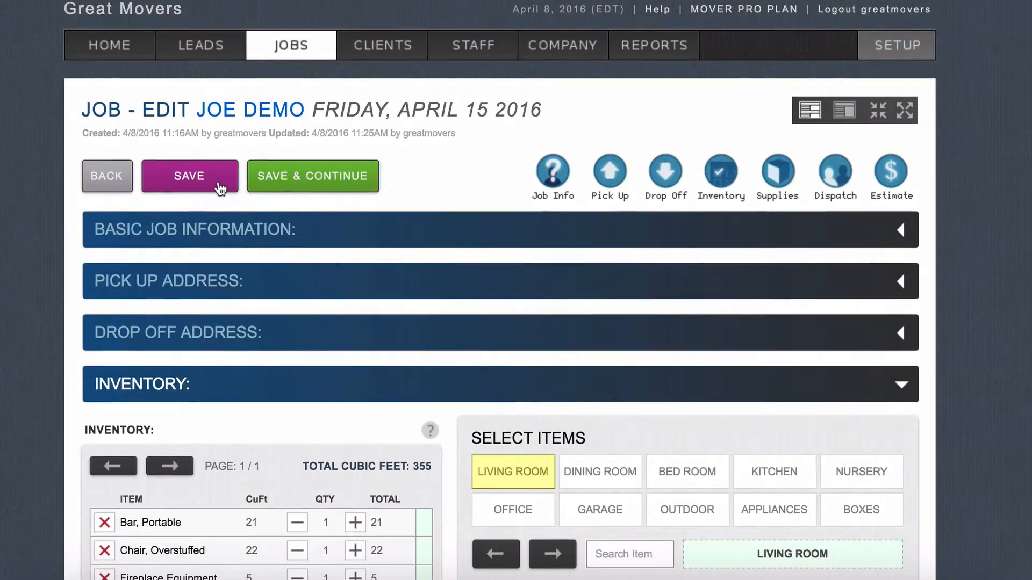
Step: Save the estimate and preview the client's Quote email with no expiration
{"action": "left_click", "coordinate": [220, 186]}
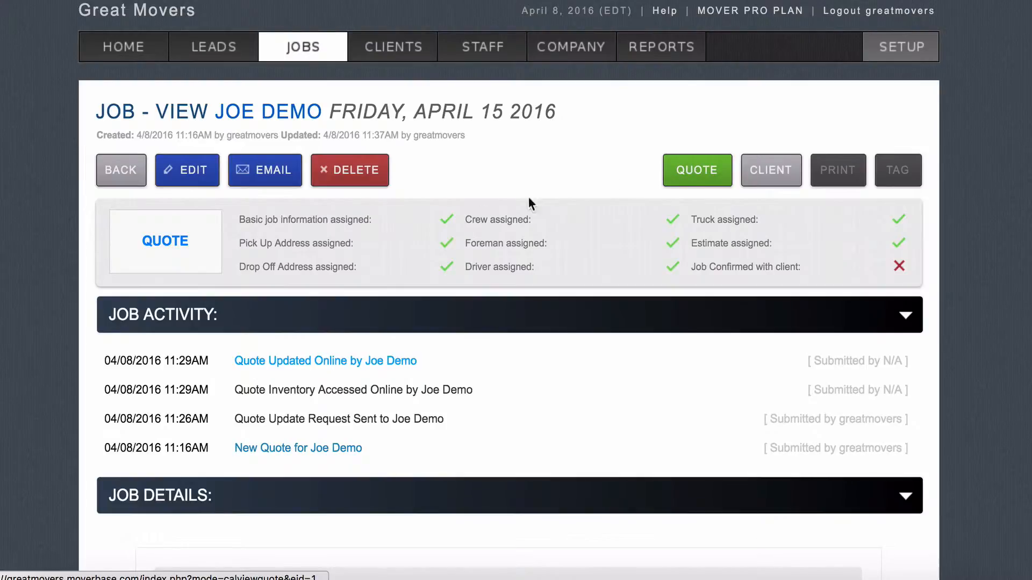
{"action": "left_click", "coordinate": [273, 171]}
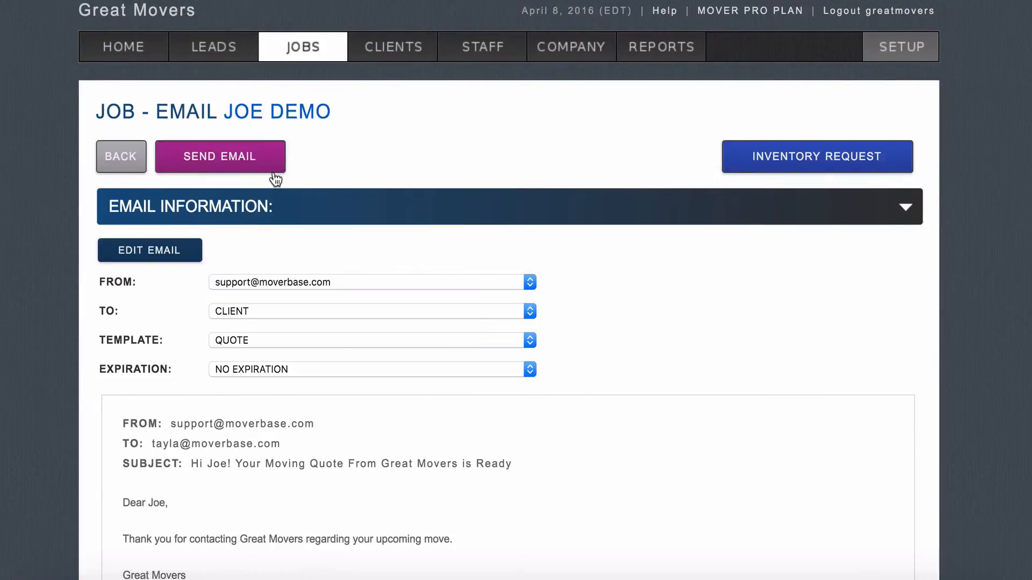
{"action": "scroll", "coordinate": [272, 180], "scroll_direction": "down", "scroll_amount": 3}
{"action": "scroll", "coordinate": [281, 293], "scroll_direction": "down", "scroll_amount": 2}
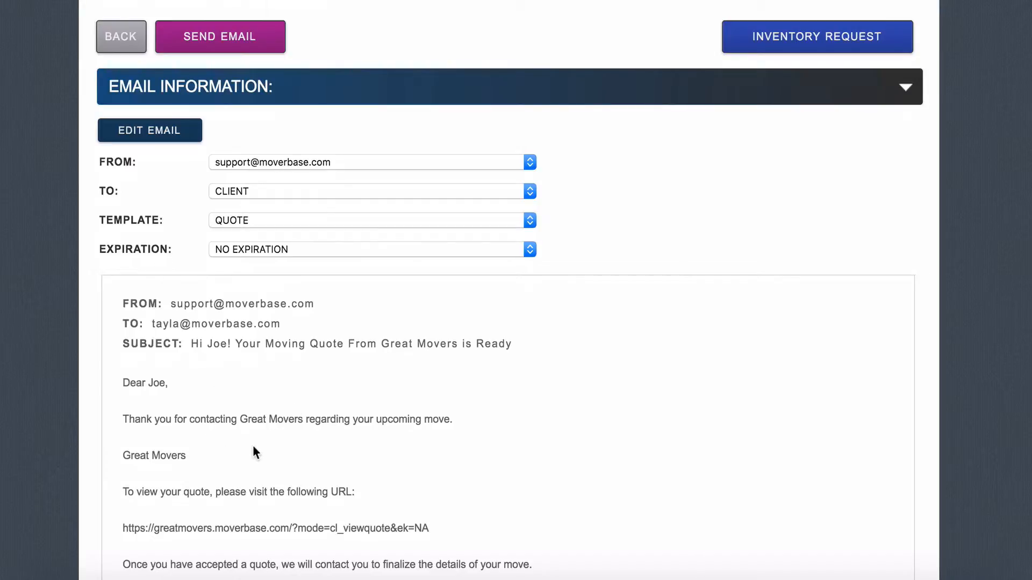
{"action": "scroll", "coordinate": [253, 446], "scroll_direction": "up", "scroll_amount": 3}
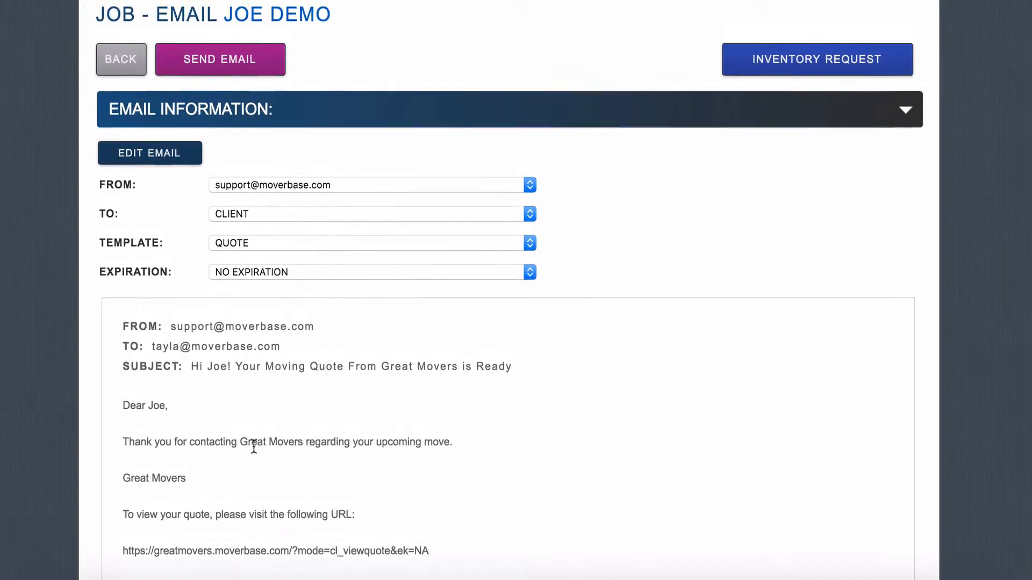
Step: Send the quote email, review the client's quote page, and accept the quote
{"action": "left_click", "coordinate": [223, 102]}
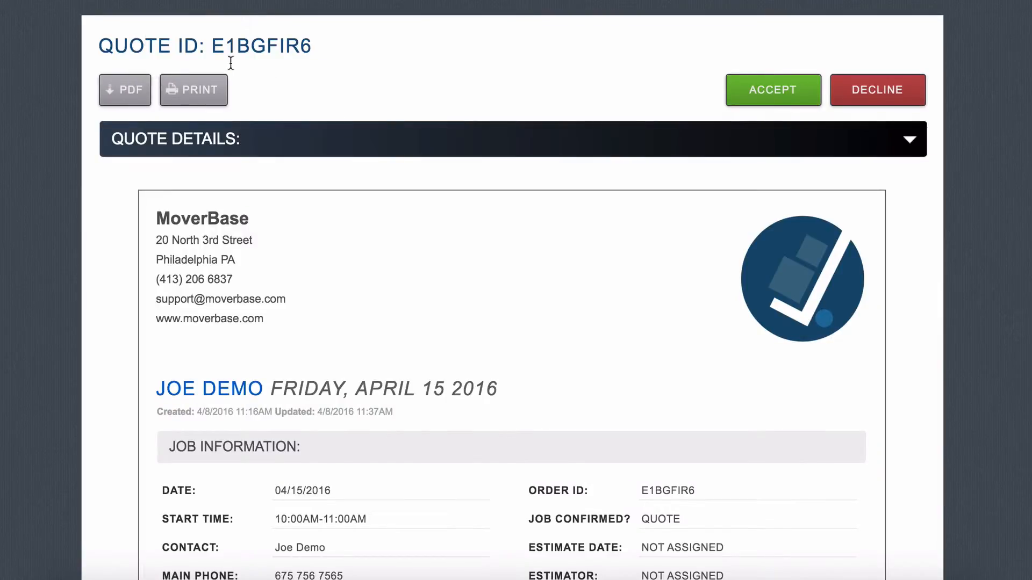
{"action": "scroll", "coordinate": [343, 240], "scroll_direction": "down", "scroll_amount": 6}
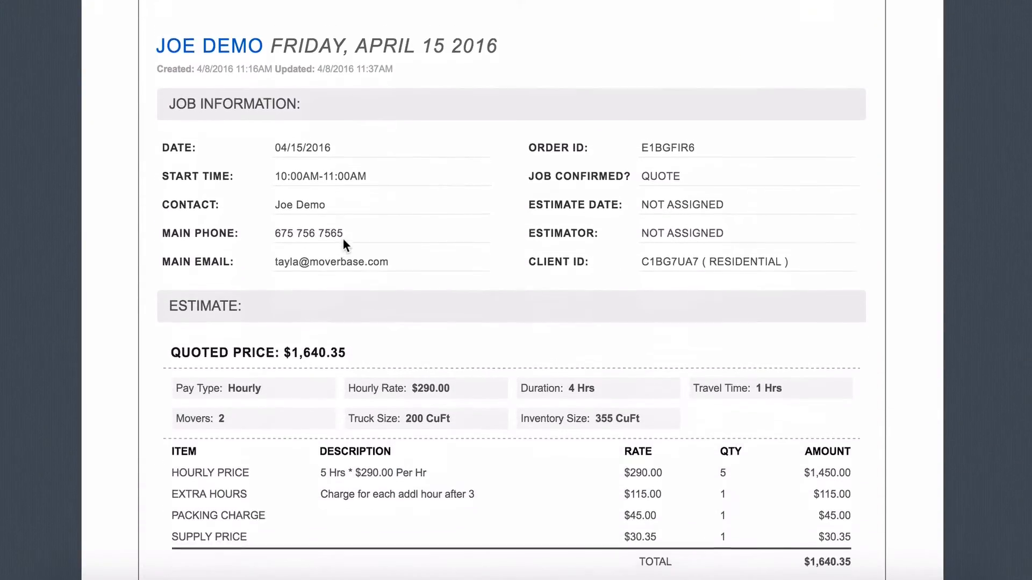
{"action": "scroll", "coordinate": [343, 240], "scroll_direction": "down", "scroll_amount": 13}
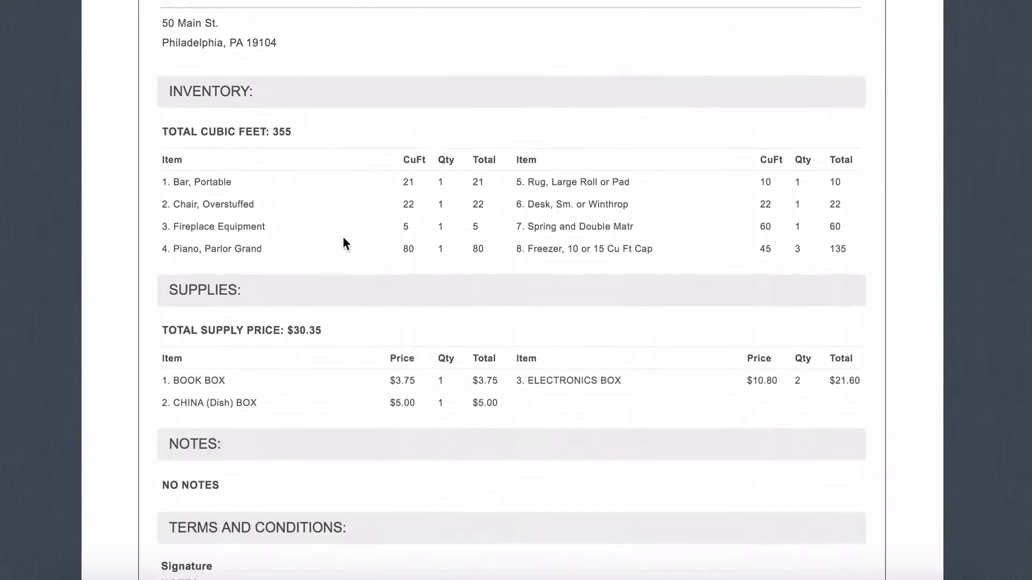
{"action": "scroll", "coordinate": [344, 239], "scroll_direction": "down", "scroll_amount": 10}
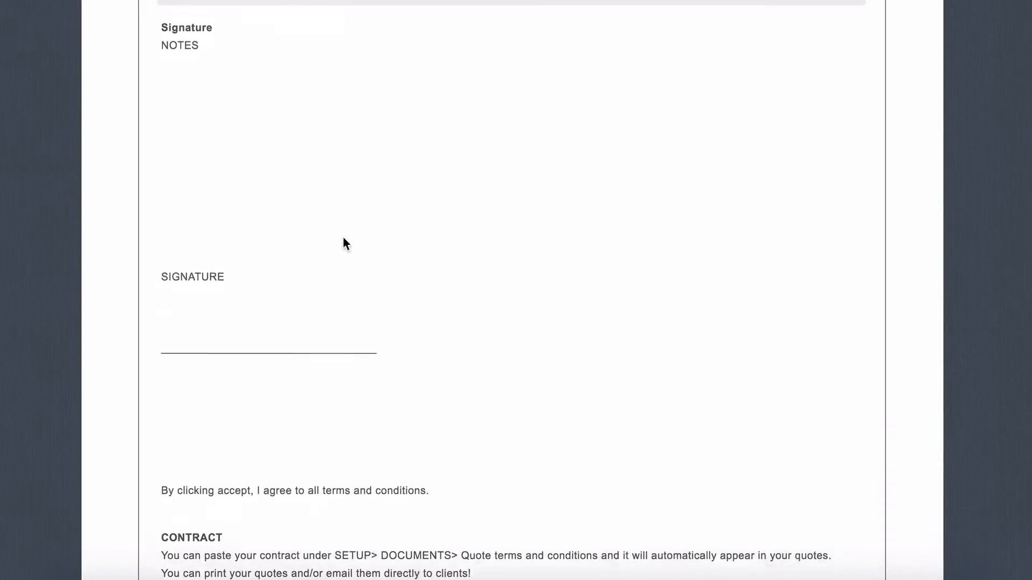
{"action": "scroll", "coordinate": [343, 241], "scroll_direction": "up", "scroll_amount": 6}
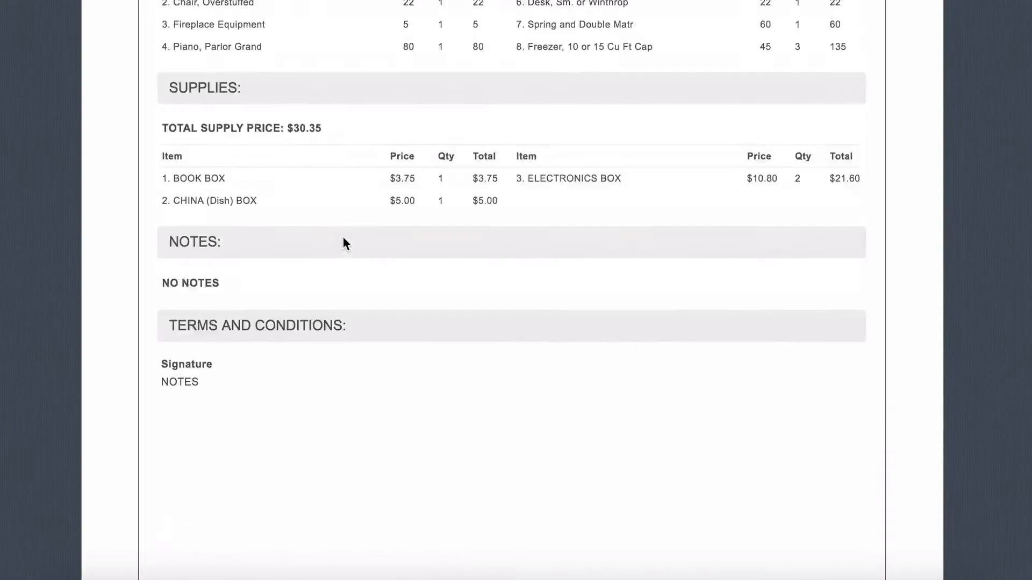
{"action": "scroll", "coordinate": [343, 241], "scroll_direction": "up", "scroll_amount": 20}
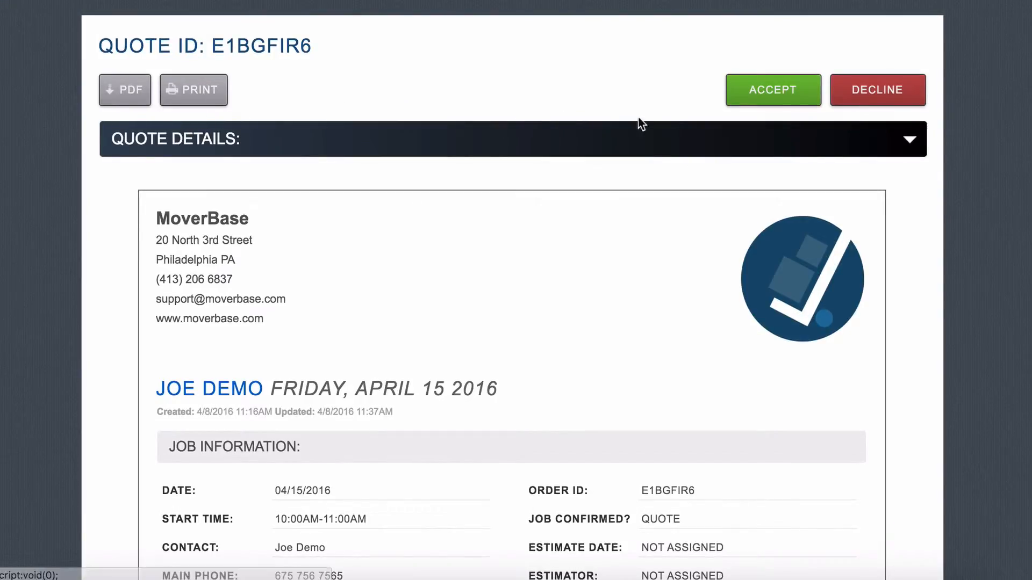
{"action": "left_click", "coordinate": [736, 96]}
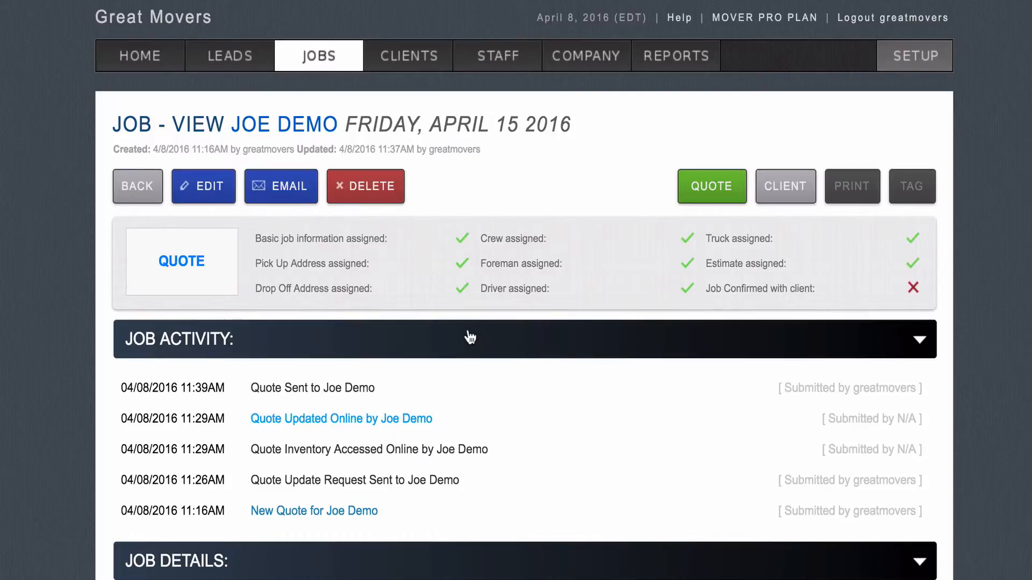
Step: Reload the job to show it Active, 100% Ready with the quote accepted, and list its tags
{"action": "key", "text": "super+r"}
{"action": "scroll", "coordinate": [471, 337], "scroll_direction": "down", "scroll_amount": 1}
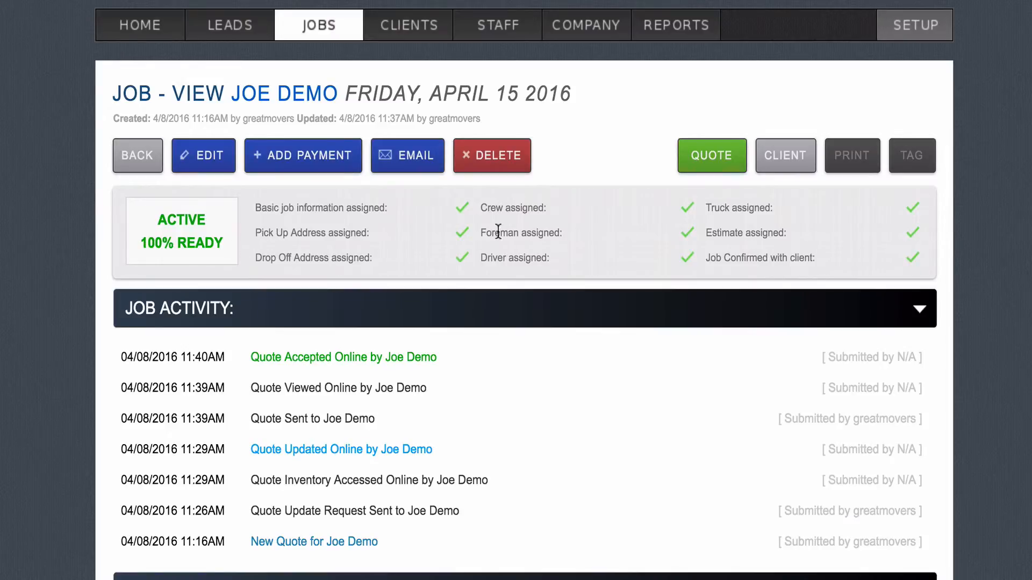
{"action": "left_click", "coordinate": [914, 163]}
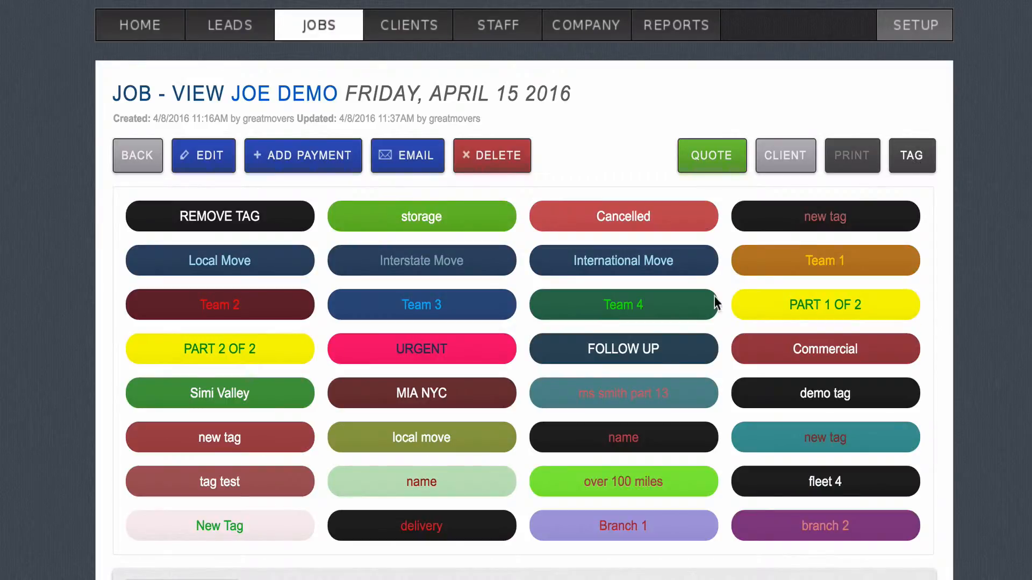
Step: Apply the 'over 100 miles' tag to the job
{"action": "scroll", "coordinate": [369, 268], "scroll_direction": "down", "scroll_amount": 1}
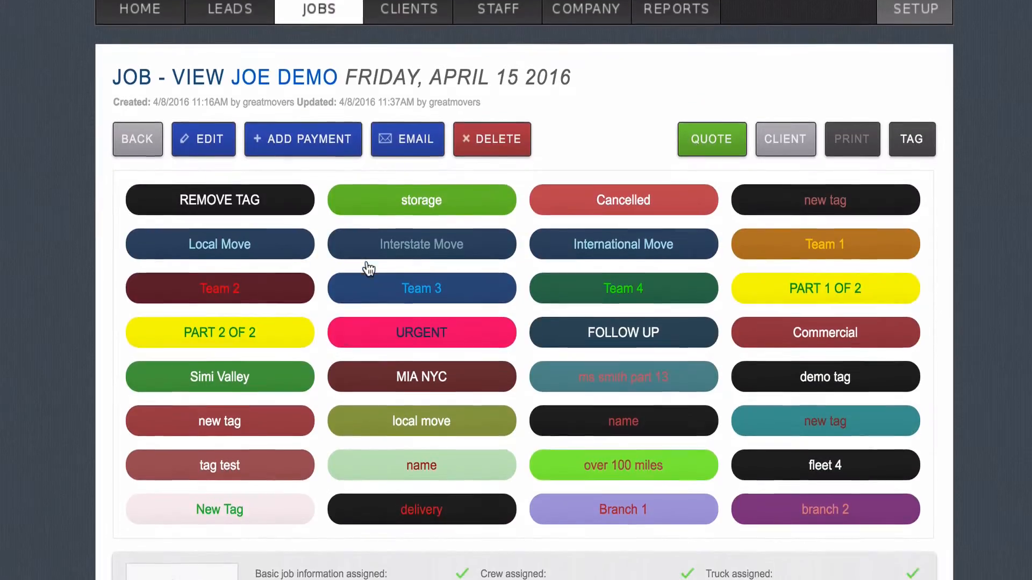
{"action": "scroll", "coordinate": [388, 354], "scroll_direction": "down", "scroll_amount": 1}
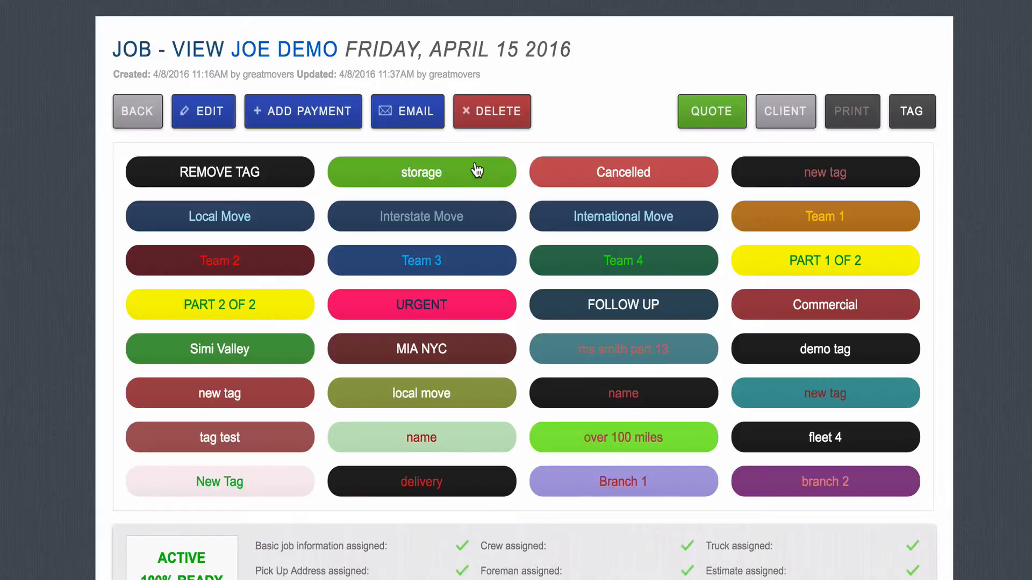
{"action": "left_click", "coordinate": [592, 443]}
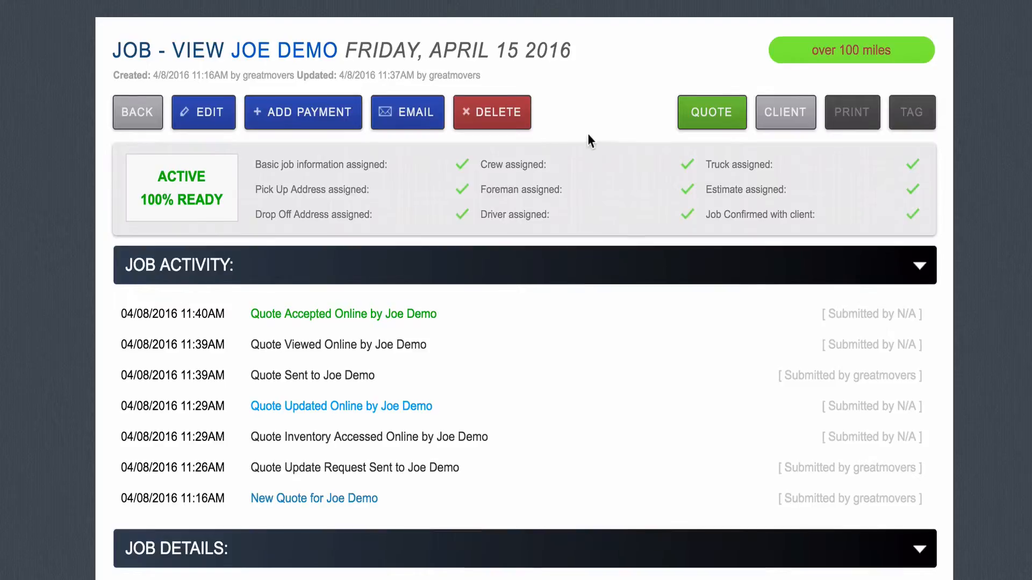
{"action": "scroll", "coordinate": [588, 133], "scroll_direction": "up", "scroll_amount": 1}
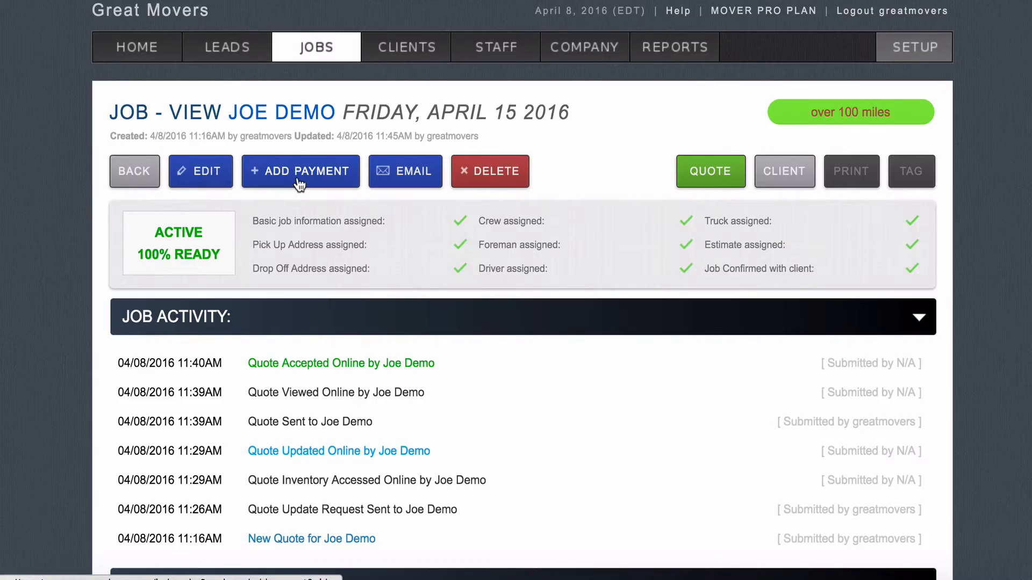
Step: Add a $100.00 credit card payment dated 04/09/2016 with the note Deposit
{"action": "left_click", "coordinate": [298, 180]}
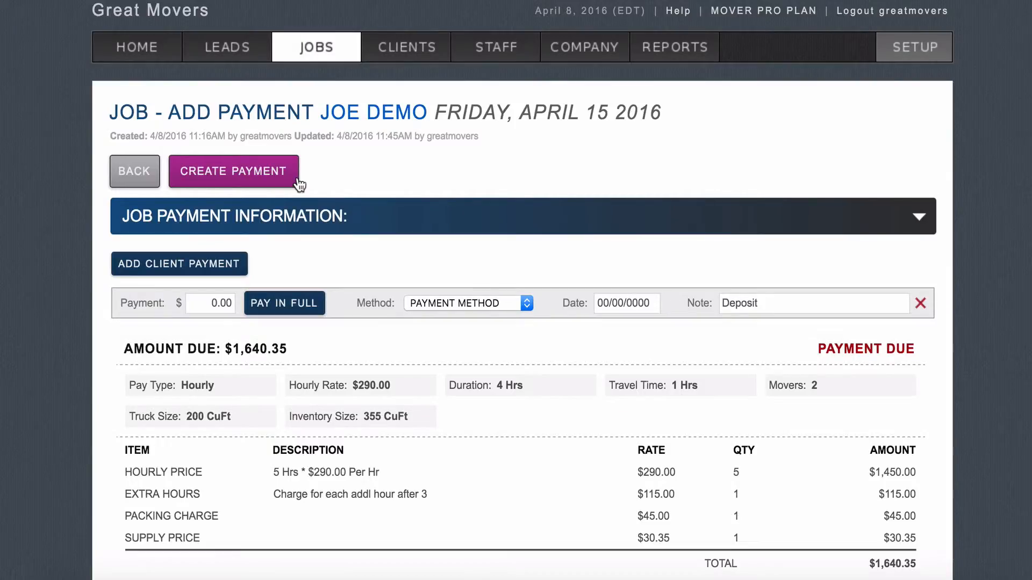
{"action": "scroll", "coordinate": [299, 186], "scroll_direction": "down", "scroll_amount": 3}
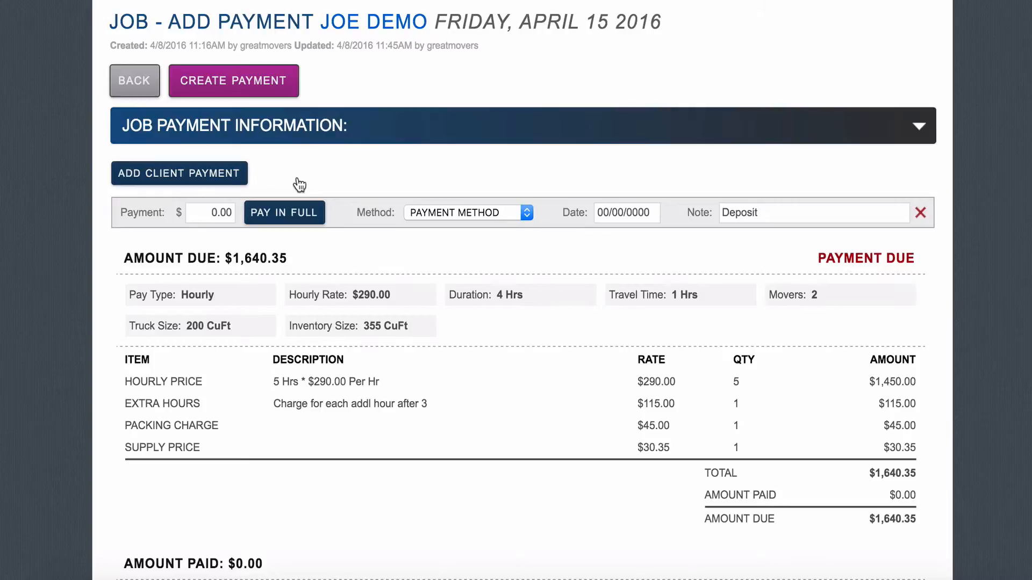
{"action": "left_click", "coordinate": [213, 214]}
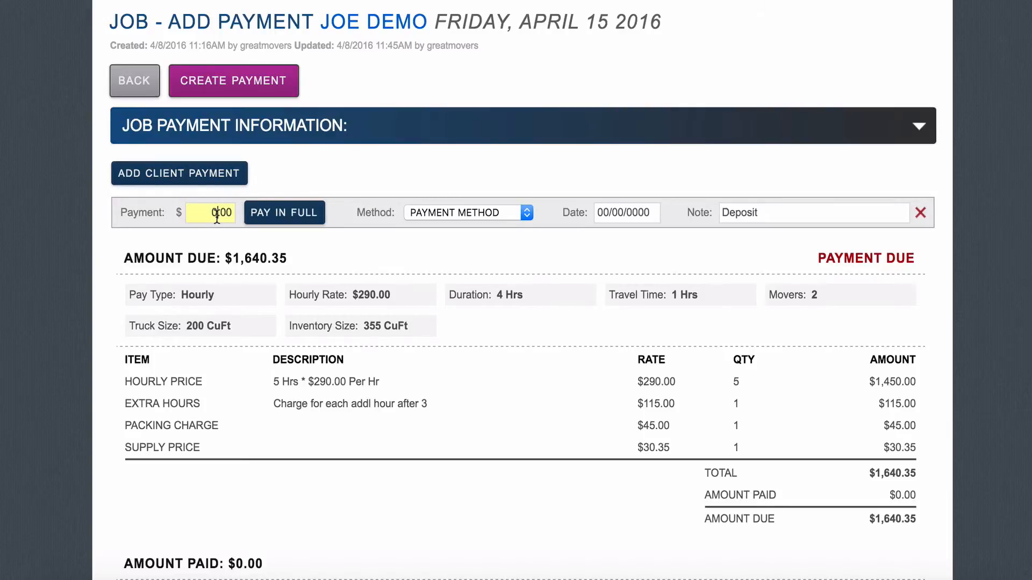
{"action": "type", "text": "10"}
{"action": "left_click", "coordinate": [477, 213]}
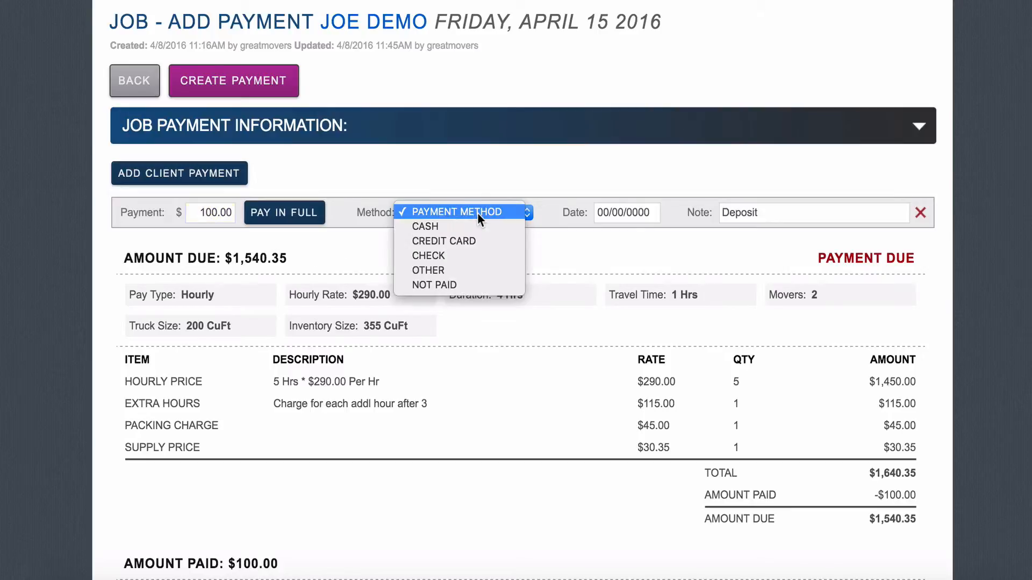
{"action": "left_click", "coordinate": [473, 242]}
{"action": "left_click", "coordinate": [610, 212]}
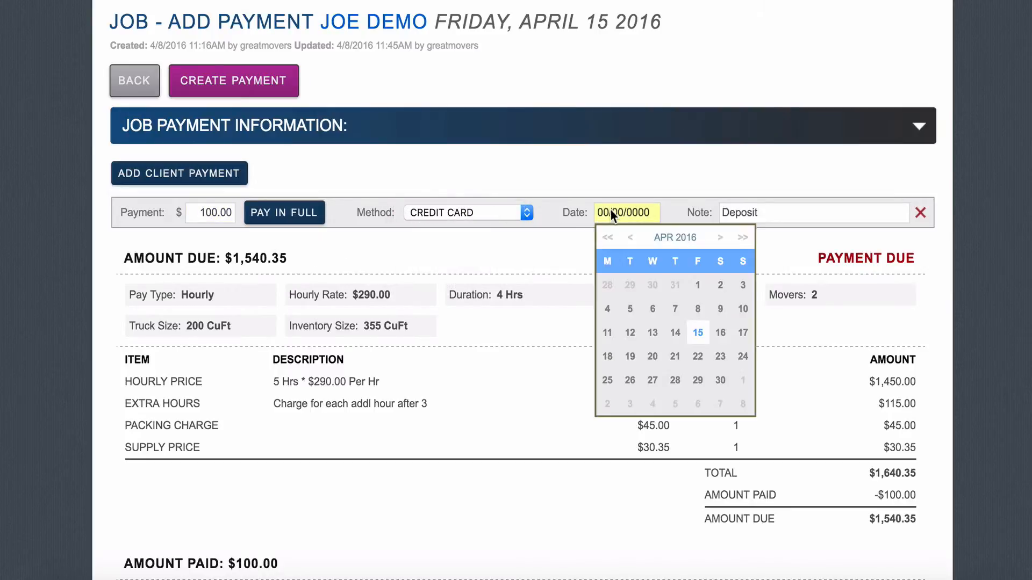
{"action": "left_click", "coordinate": [712, 310]}
{"action": "left_click", "coordinate": [764, 217]}
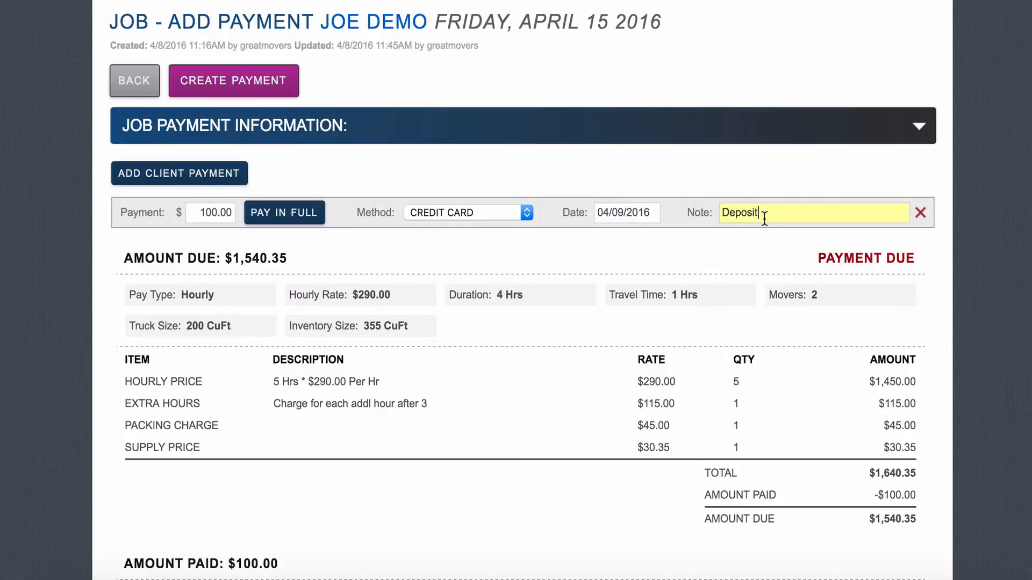
{"action": "scroll", "coordinate": [677, 408], "scroll_direction": "down", "scroll_amount": 1}
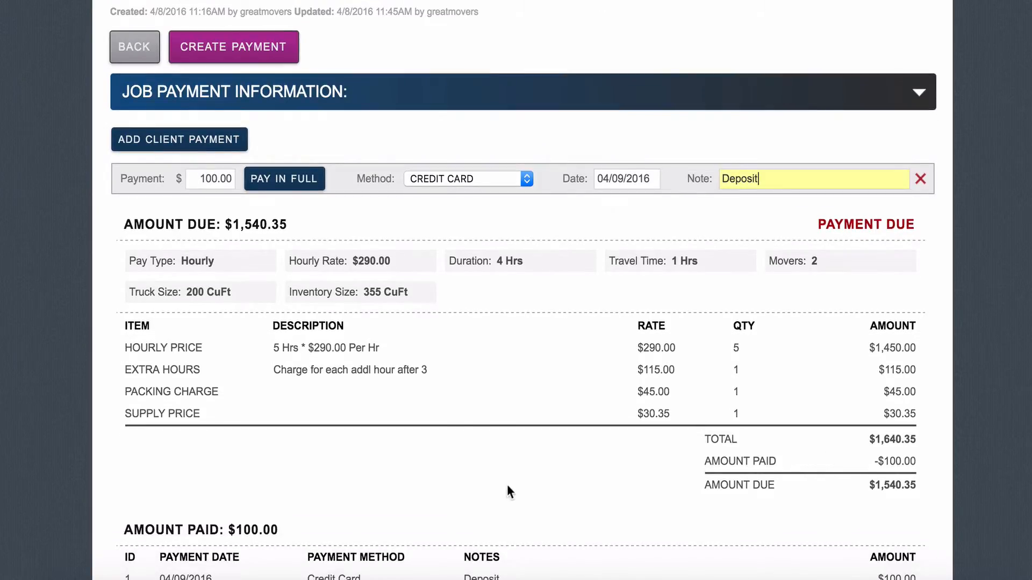
Step: Add a second payment for the remaining $1,540.35 by credit card, dated 04/15/2016
{"action": "left_click", "coordinate": [219, 140]}
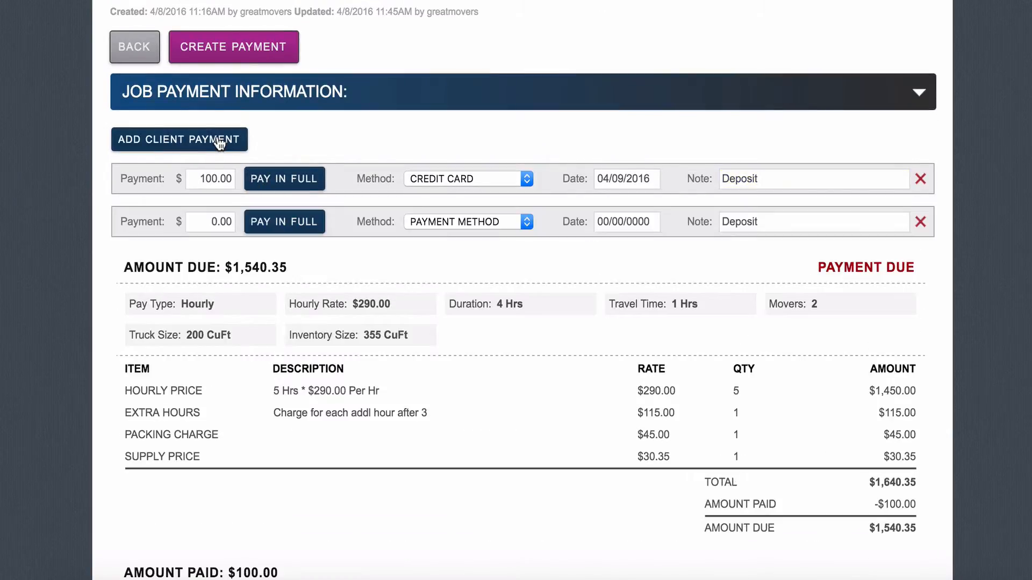
{"action": "left_click", "coordinate": [208, 221]}
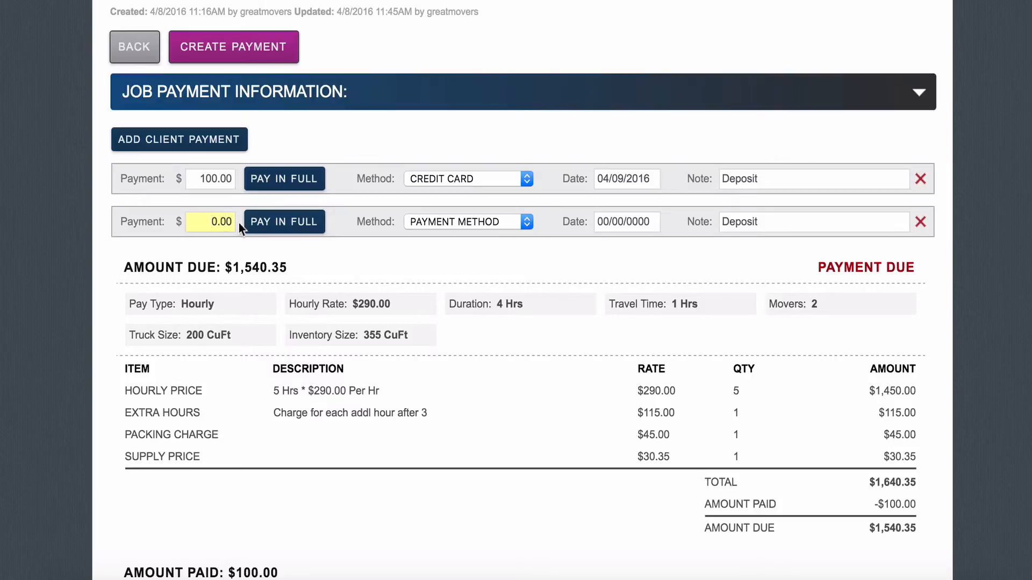
{"action": "left_click", "coordinate": [255, 231]}
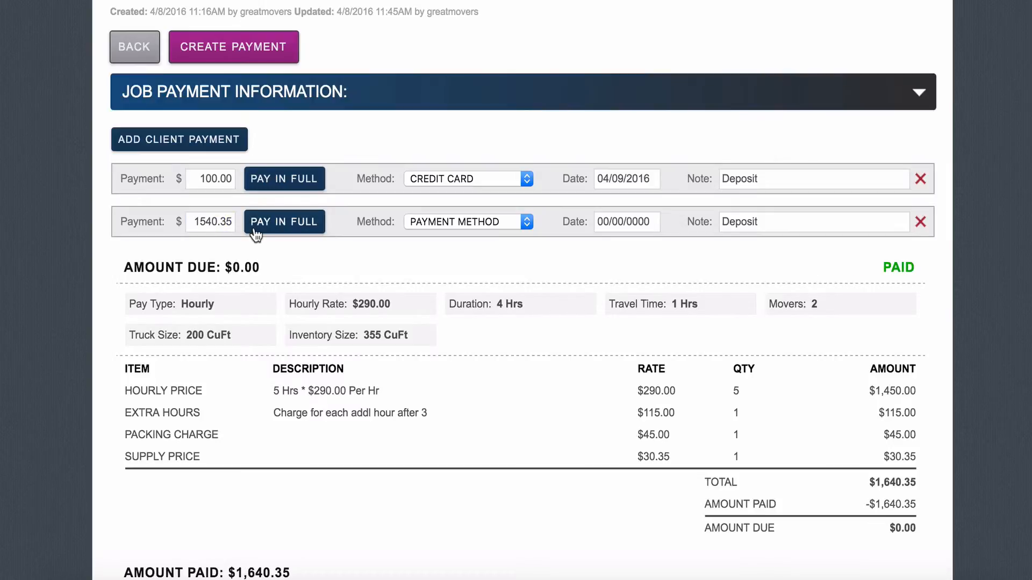
{"action": "left_click", "coordinate": [416, 216]}
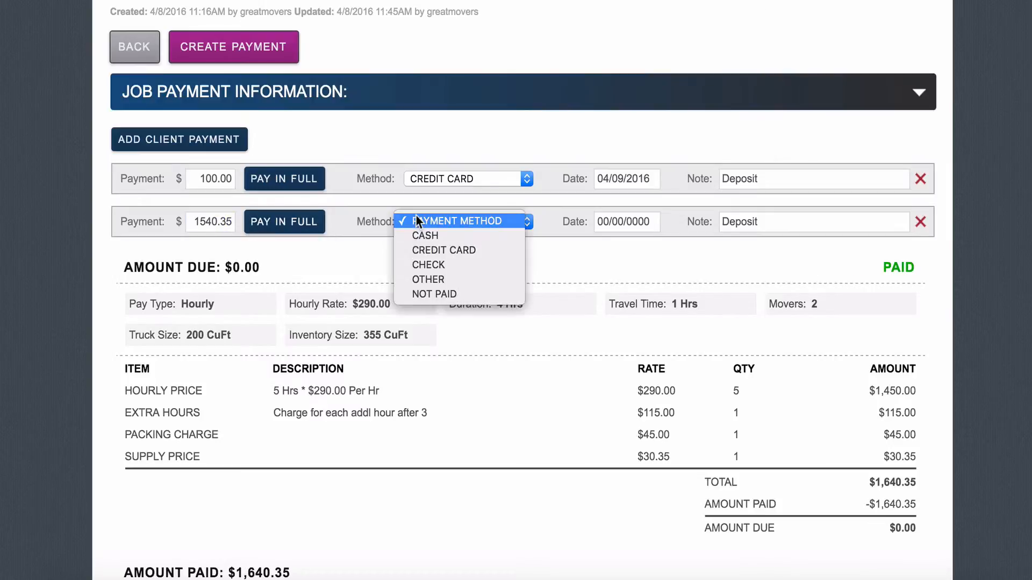
{"action": "left_click", "coordinate": [430, 244]}
{"action": "left_click", "coordinate": [609, 222]}
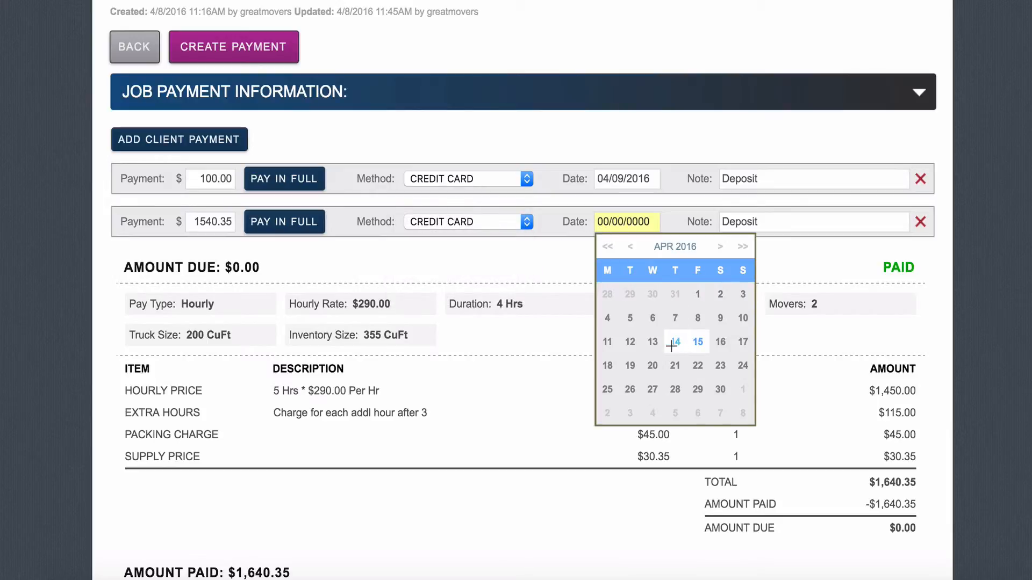
{"action": "left_click", "coordinate": [695, 343]}
Step: Replace the second payment's note with 'Paid in full onsite'
{"action": "left_click", "coordinate": [764, 218]}
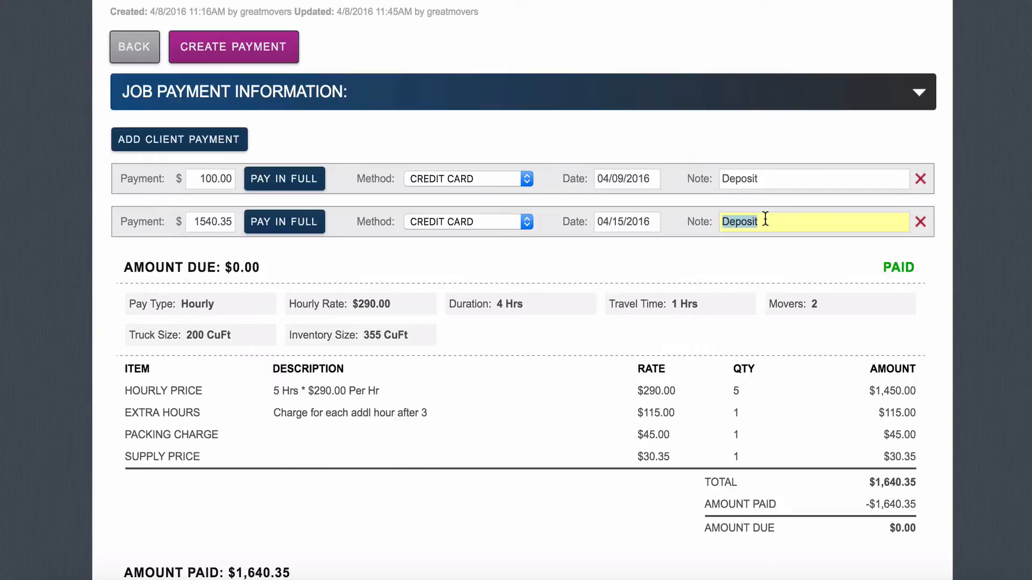
{"action": "type", "text": "Paid in full onis"}
{"action": "type", "text": "te"}
{"action": "key", "text": "BackSpace"}
{"action": "key", "text": "BackSpace"}
{"action": "key", "text": "BackSpace"}
{"action": "key", "text": "BackSpace"}
{"action": "type", "text": "site"}
{"action": "left_click", "coordinate": [823, 241]}
{"action": "scroll", "coordinate": [824, 242], "scroll_direction": "down", "scroll_amount": 3}
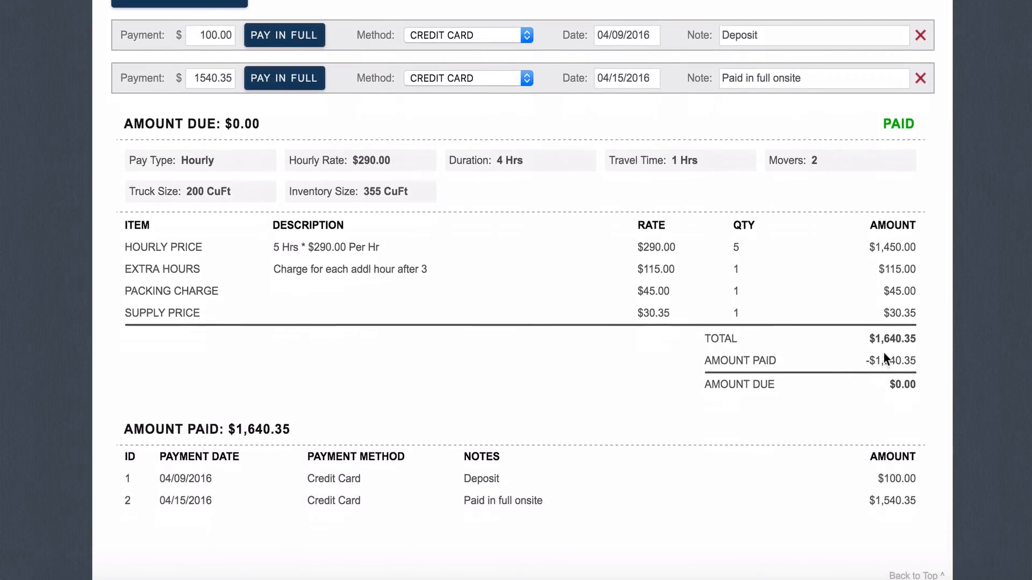
{"action": "scroll", "coordinate": [884, 353], "scroll_direction": "down", "scroll_amount": 1}
{"action": "scroll", "coordinate": [882, 352], "scroll_direction": "up", "scroll_amount": 6}
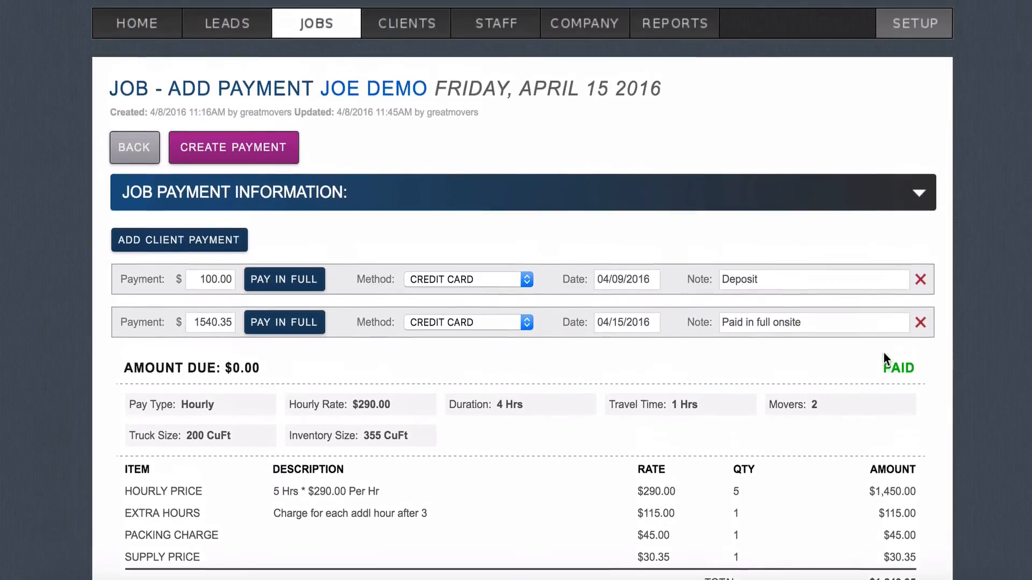
Step: Save both payments and return to the job's payments and expenses
{"action": "left_click", "coordinate": [284, 153]}
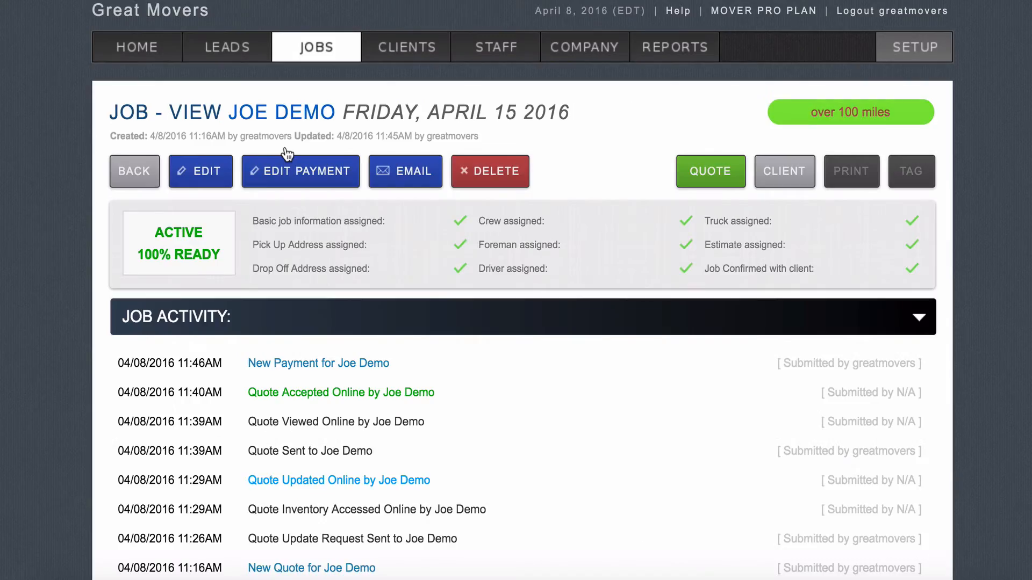
{"action": "scroll", "coordinate": [361, 338], "scroll_direction": "down", "scroll_amount": 1}
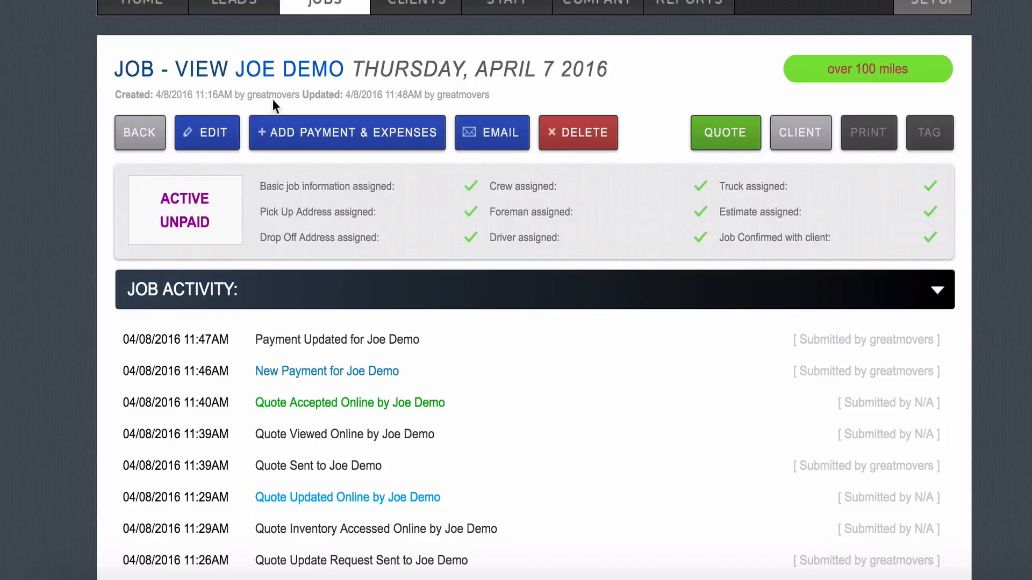
{"action": "left_click", "coordinate": [286, 131]}
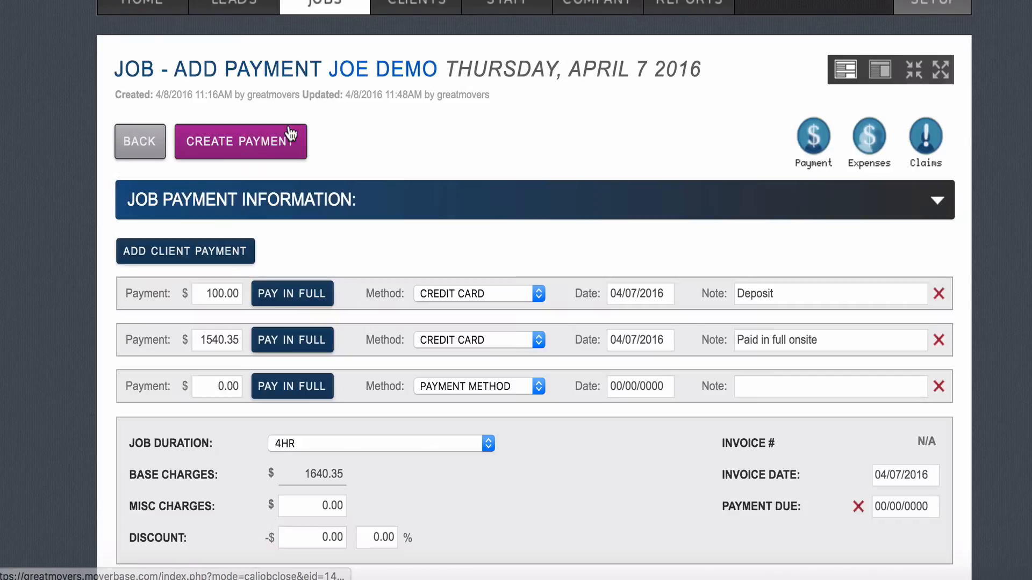
Step: Set the job duration to 5HR and add $50.00 in misc charges
{"action": "scroll", "coordinate": [290, 133], "scroll_direction": "down", "scroll_amount": 3}
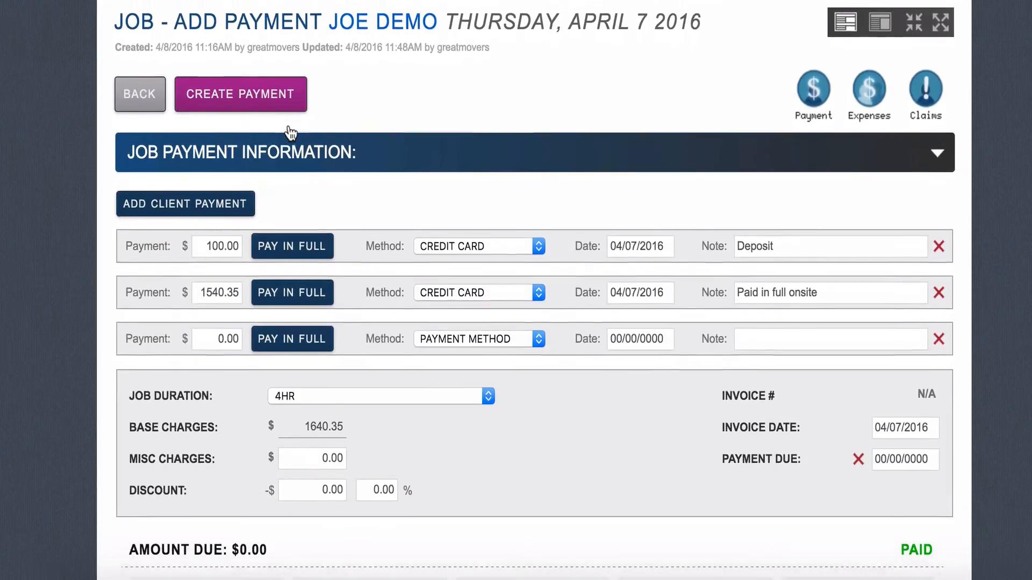
{"action": "scroll", "coordinate": [290, 133], "scroll_direction": "down", "scroll_amount": 5}
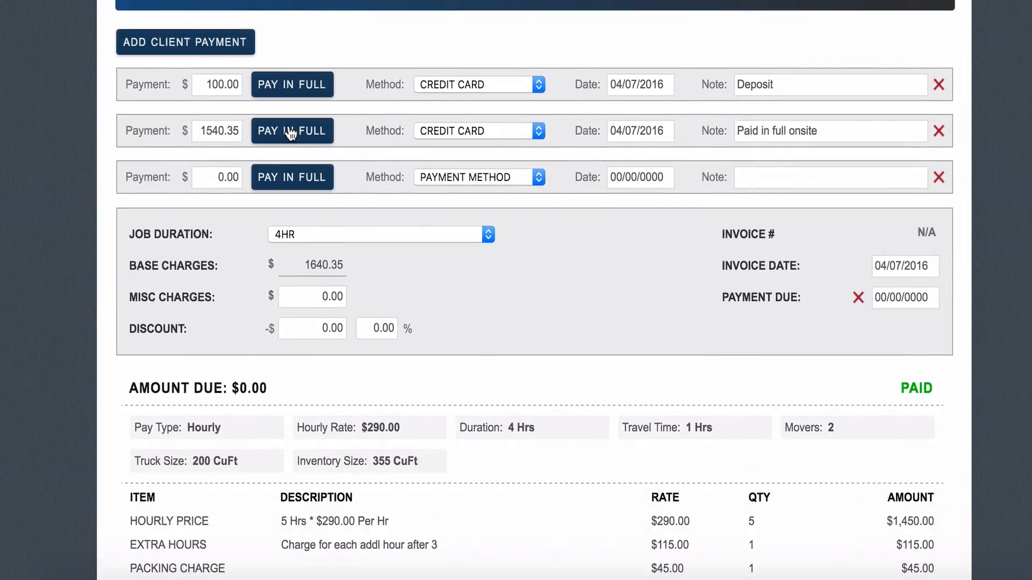
{"action": "scroll", "coordinate": [290, 133], "scroll_direction": "down", "scroll_amount": 1}
{"action": "left_click", "coordinate": [315, 202]}
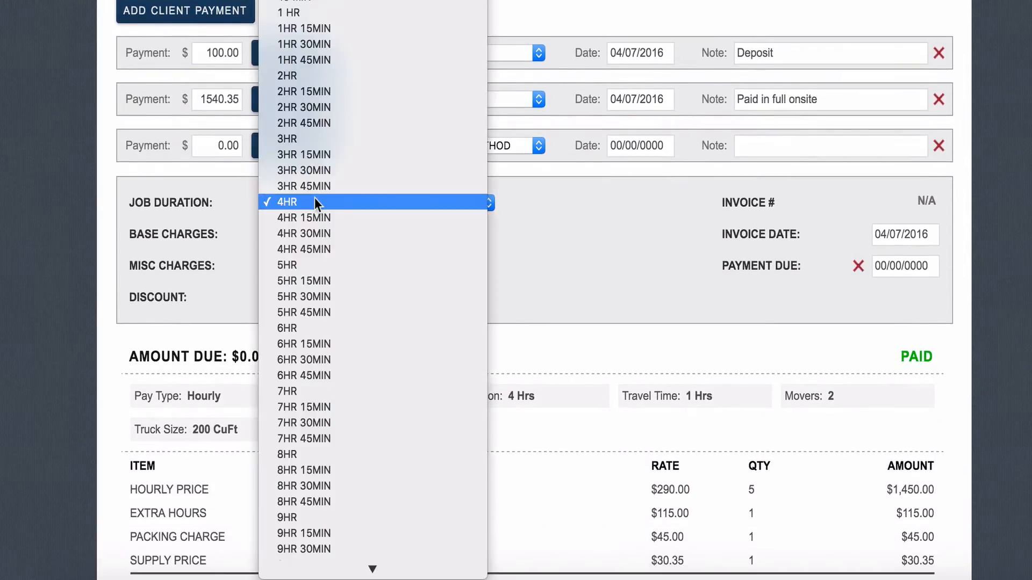
{"action": "left_click", "coordinate": [314, 259]}
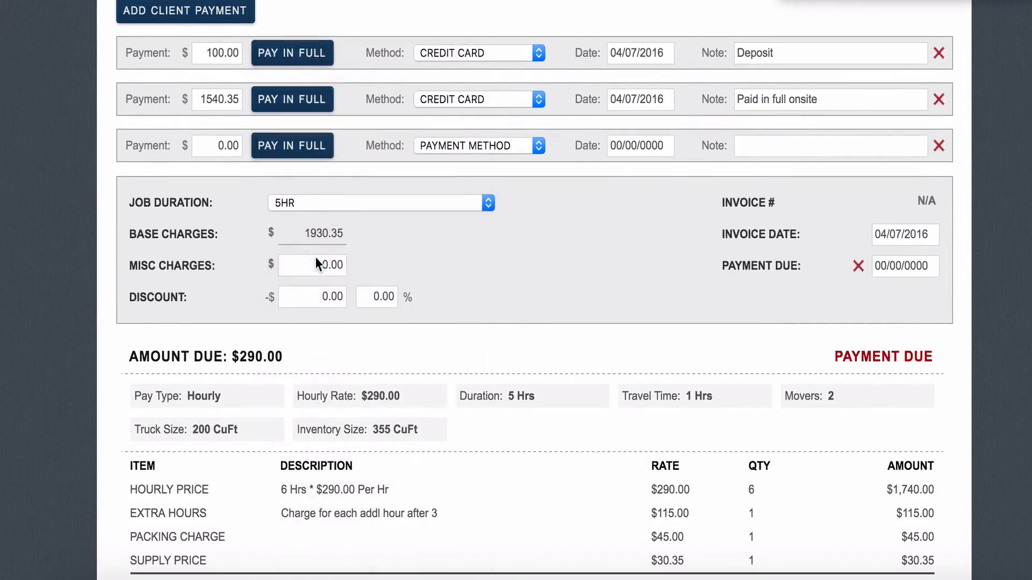
{"action": "scroll", "coordinate": [314, 257], "scroll_direction": "down", "scroll_amount": 2}
{"action": "scroll", "coordinate": [315, 257], "scroll_direction": "down", "scroll_amount": 3}
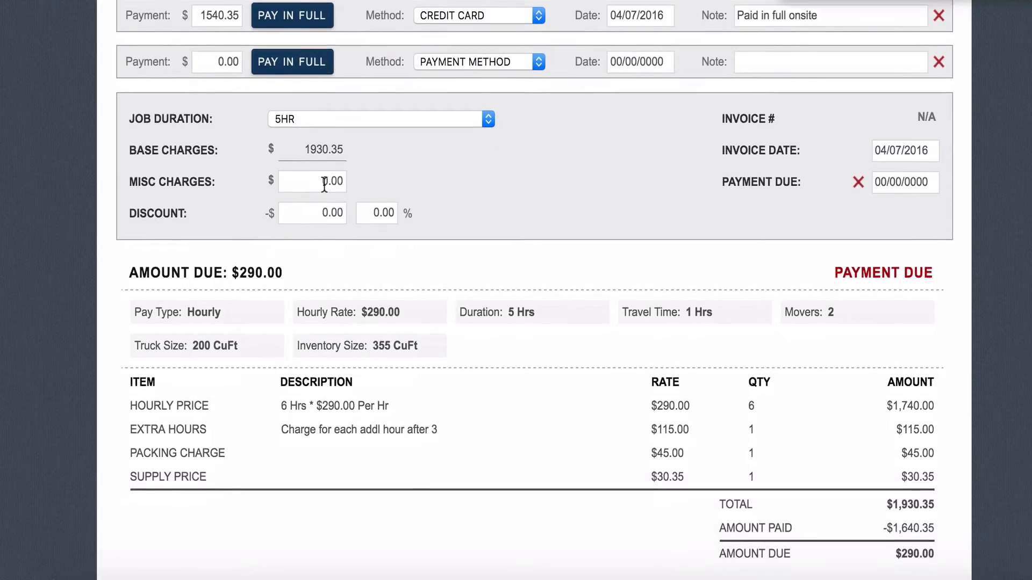
{"action": "left_click", "coordinate": [324, 184]}
{"action": "type", "text": "5"}
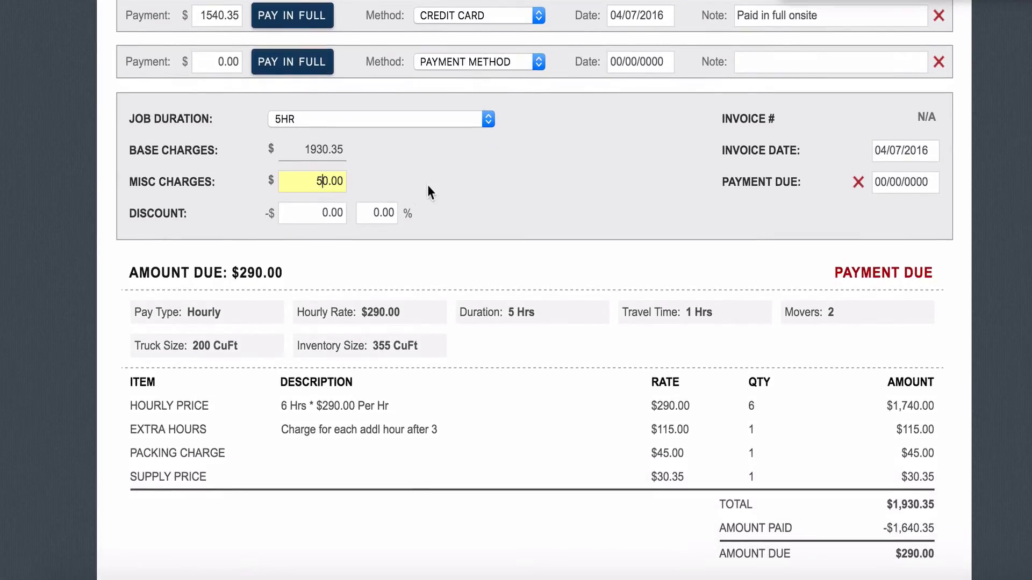
{"action": "left_click", "coordinate": [427, 185]}
{"action": "scroll", "coordinate": [429, 187], "scroll_direction": "down", "scroll_amount": 3}
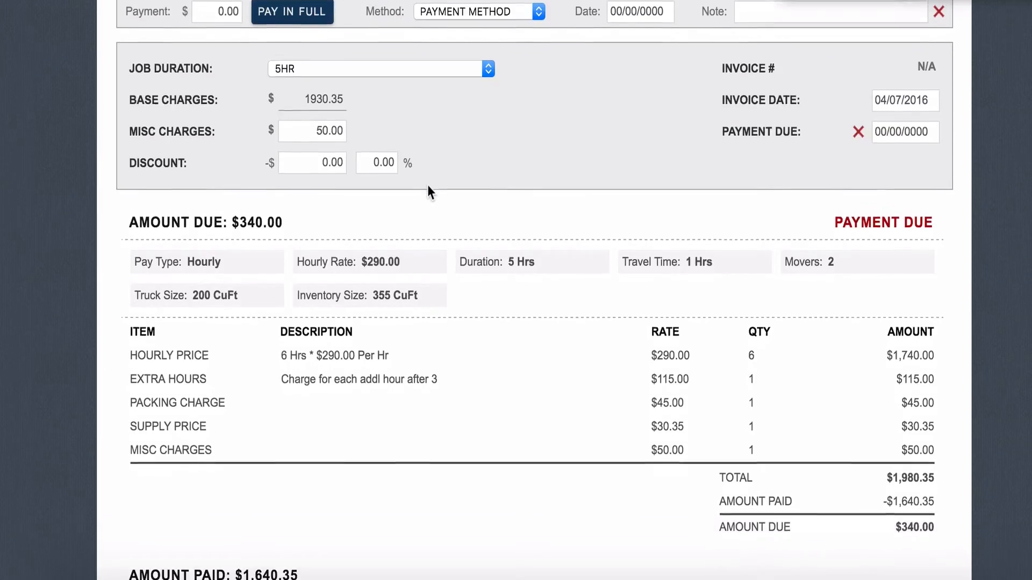
{"action": "scroll", "coordinate": [428, 187], "scroll_direction": "down", "scroll_amount": 1}
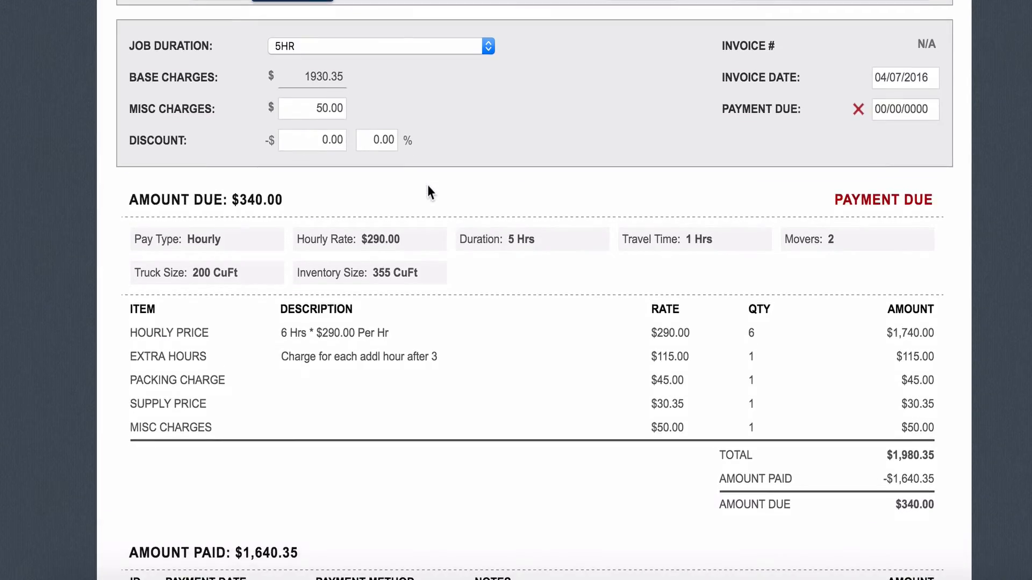
Step: Add client claim ID 1 with $0.00 paid and an empty note
{"action": "scroll", "coordinate": [428, 186], "scroll_direction": "down", "scroll_amount": 8}
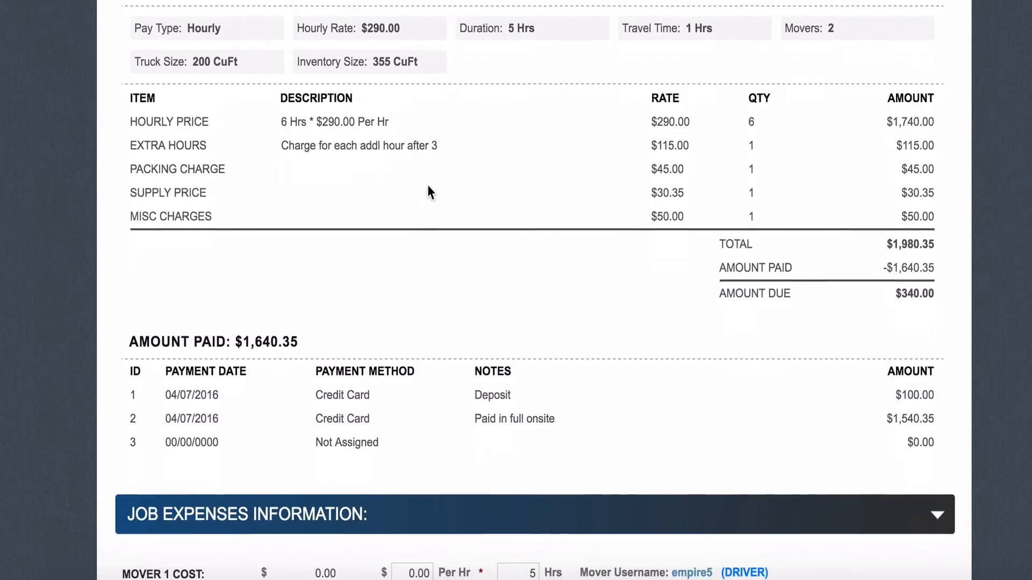
{"action": "scroll", "coordinate": [427, 188], "scroll_direction": "down", "scroll_amount": 3}
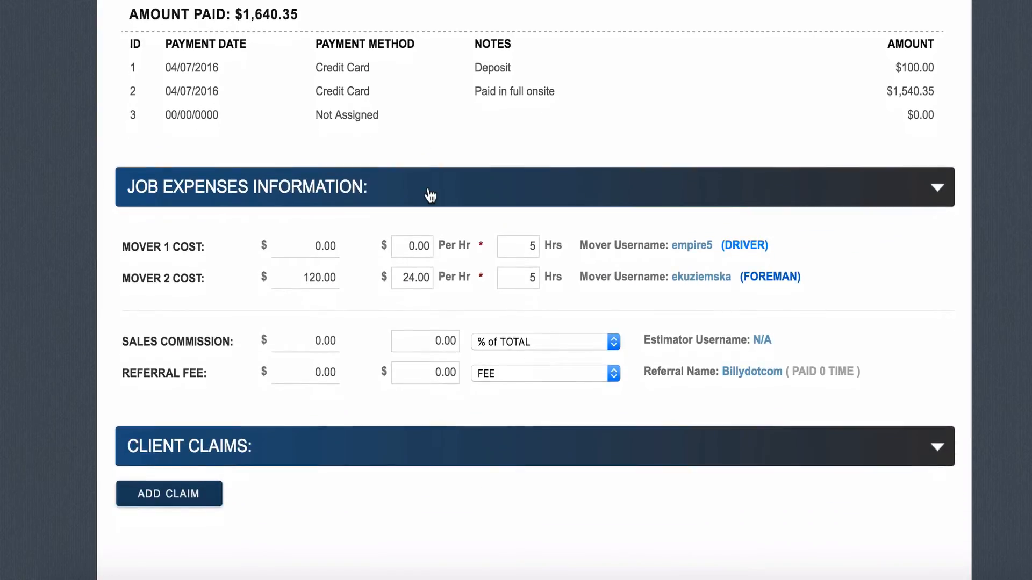
{"action": "scroll", "coordinate": [438, 282], "scroll_direction": "down", "scroll_amount": 1}
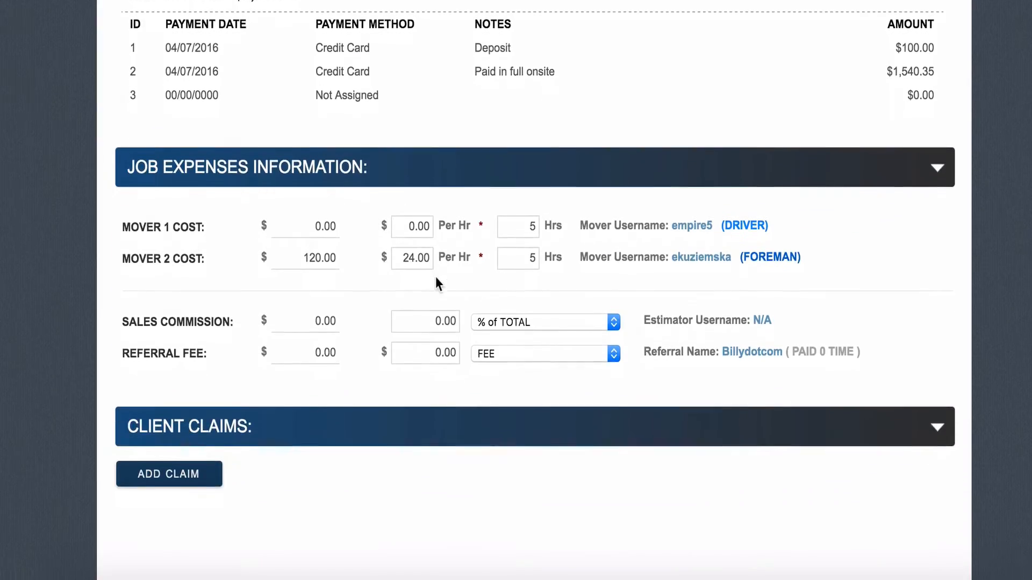
{"action": "scroll", "coordinate": [307, 326], "scroll_direction": "down", "scroll_amount": 1}
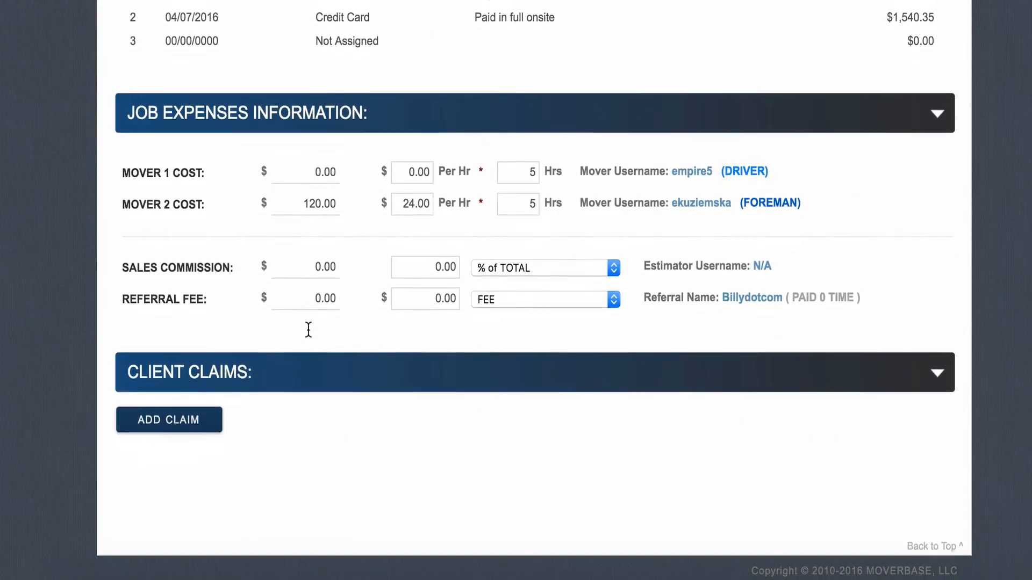
{"action": "left_click", "coordinate": [172, 422]}
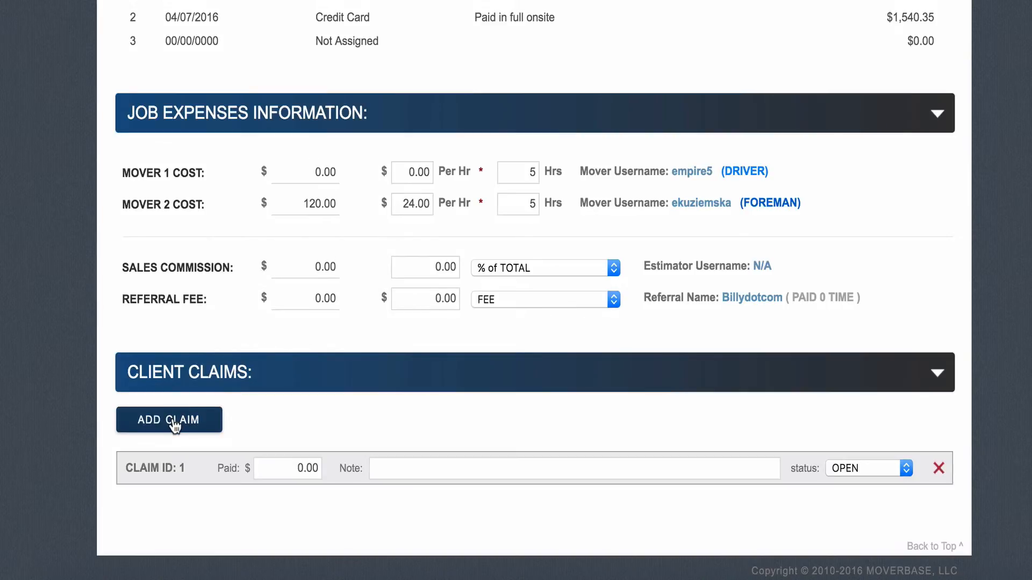
{"action": "left_click", "coordinate": [292, 473]}
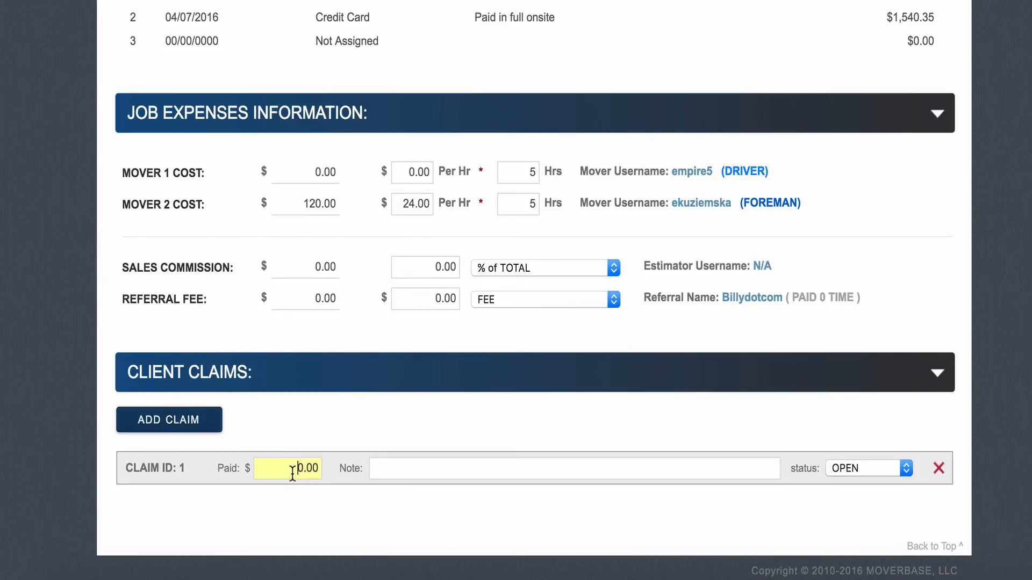
{"action": "left_click", "coordinate": [372, 472]}
{"action": "left_click", "coordinate": [650, 439]}
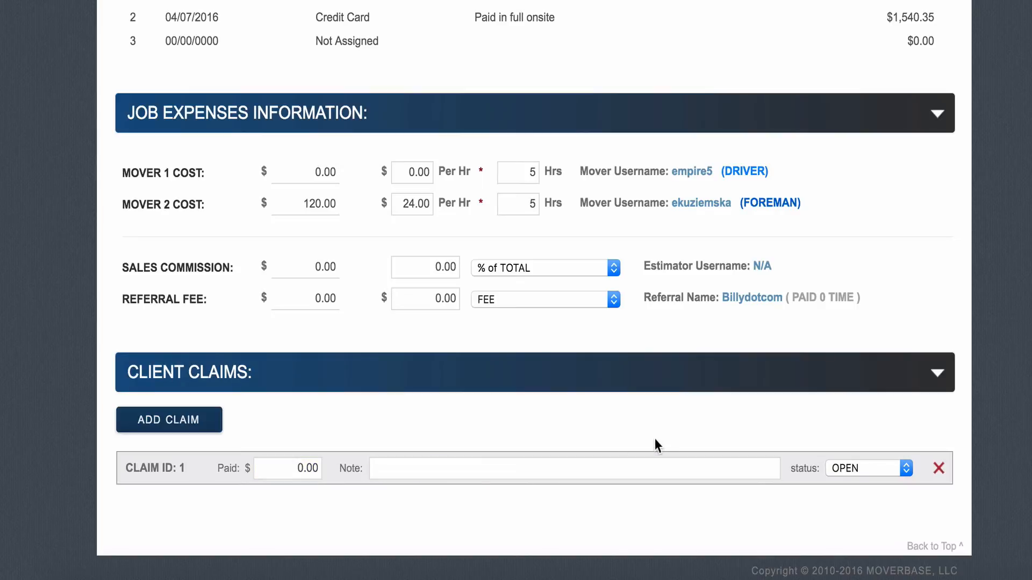
{"action": "scroll", "coordinate": [654, 438], "scroll_direction": "up", "scroll_amount": 10}
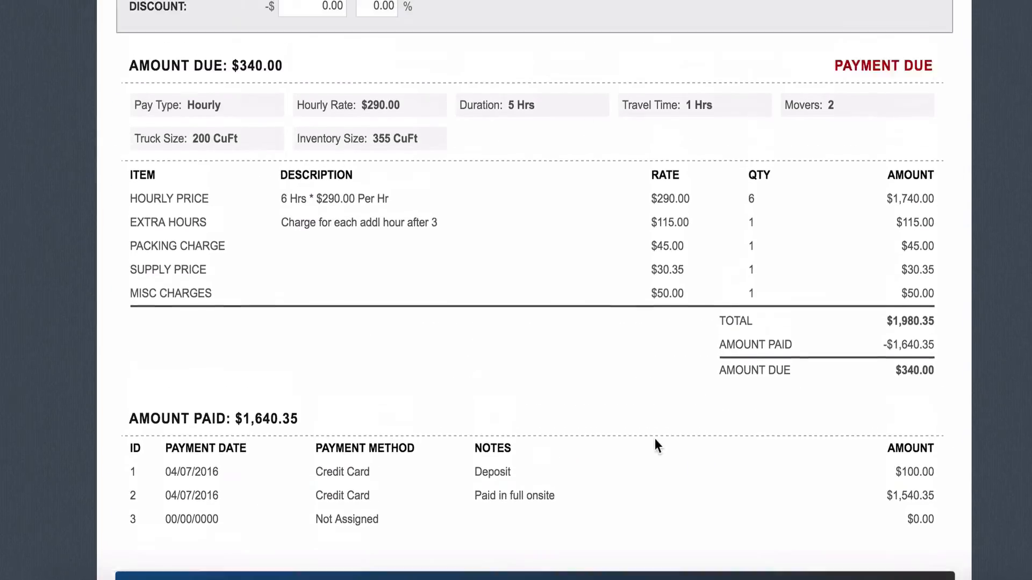
Step: Pay the remaining $340.00 on a third payment row by check, dated 04/07/2016
{"action": "scroll", "coordinate": [655, 438], "scroll_direction": "up", "scroll_amount": 7}
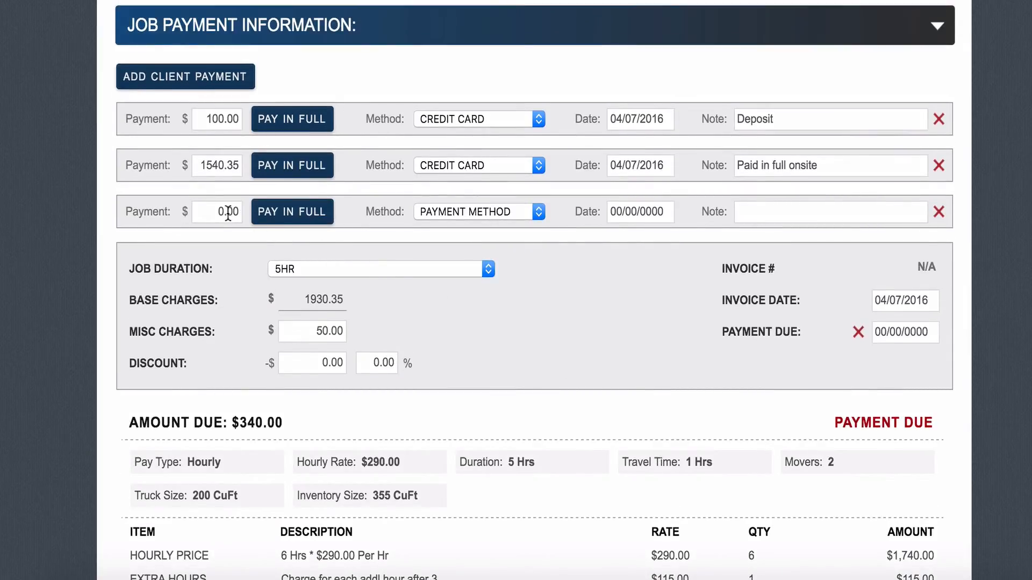
{"action": "left_click", "coordinate": [271, 225]}
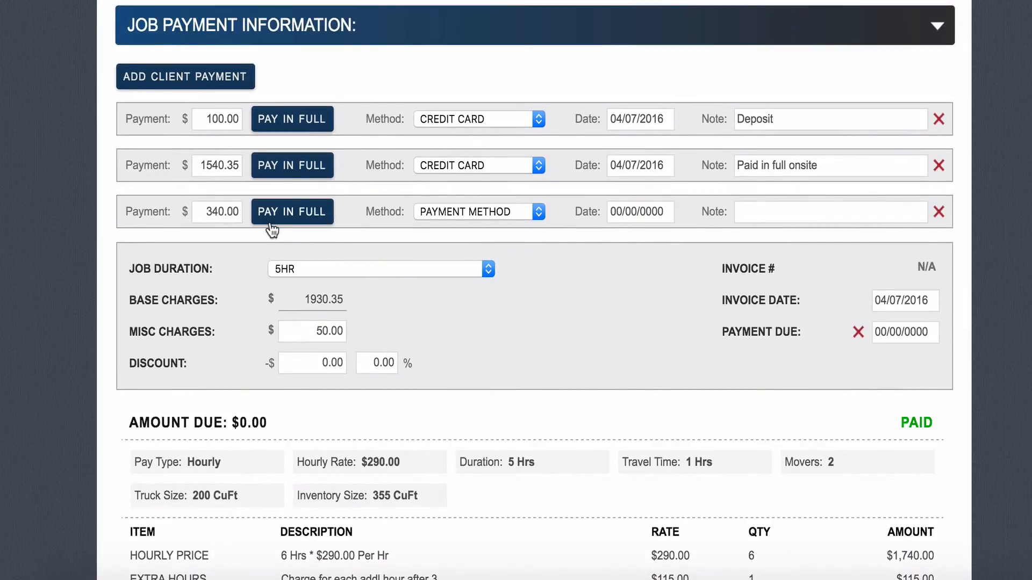
{"action": "left_click", "coordinate": [438, 214]}
{"action": "left_click", "coordinate": [449, 257]}
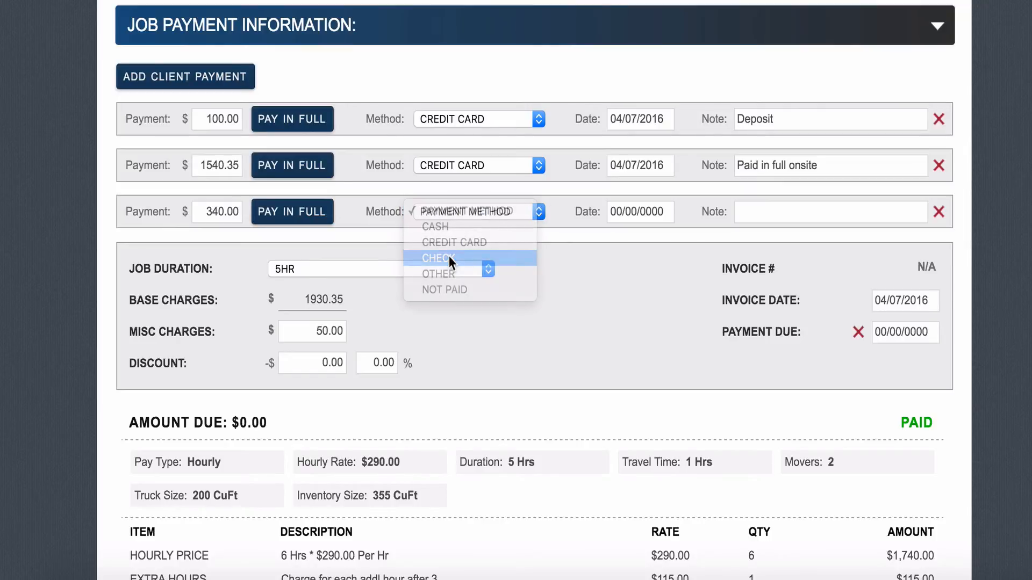
{"action": "left_click", "coordinate": [630, 211]}
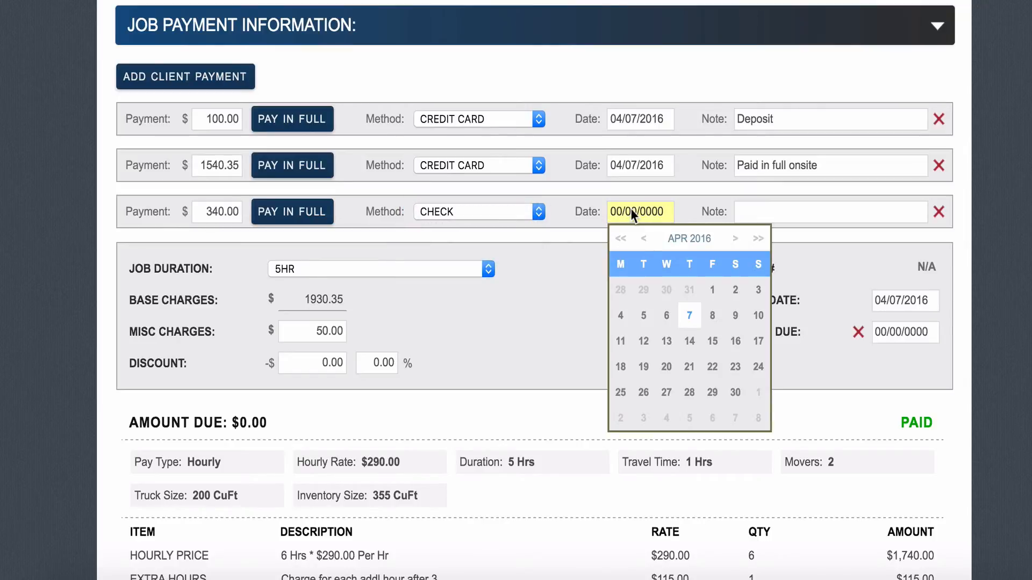
{"action": "left_click", "coordinate": [689, 316]}
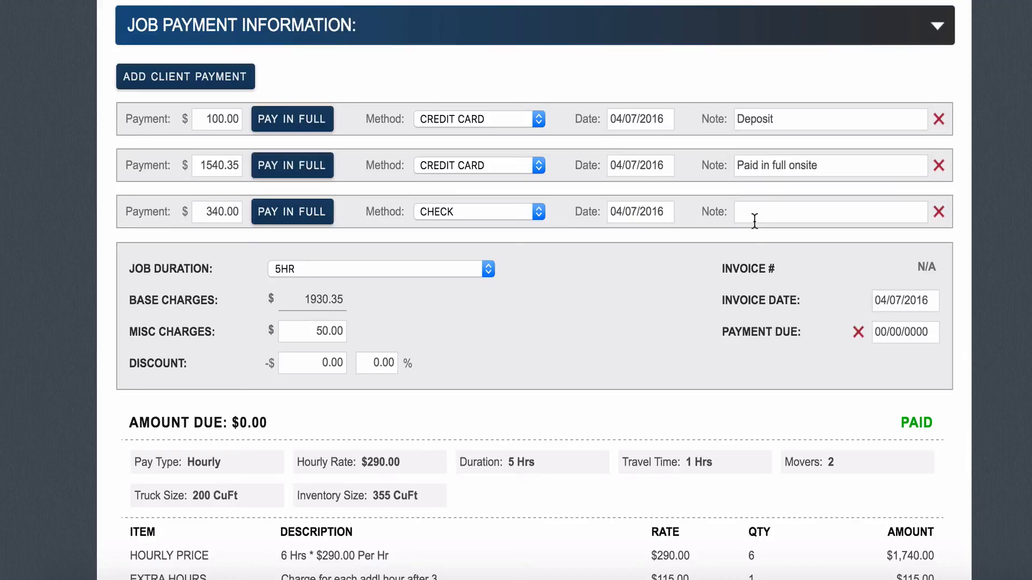
{"action": "scroll", "coordinate": [754, 220], "scroll_direction": "down", "scroll_amount": 15}
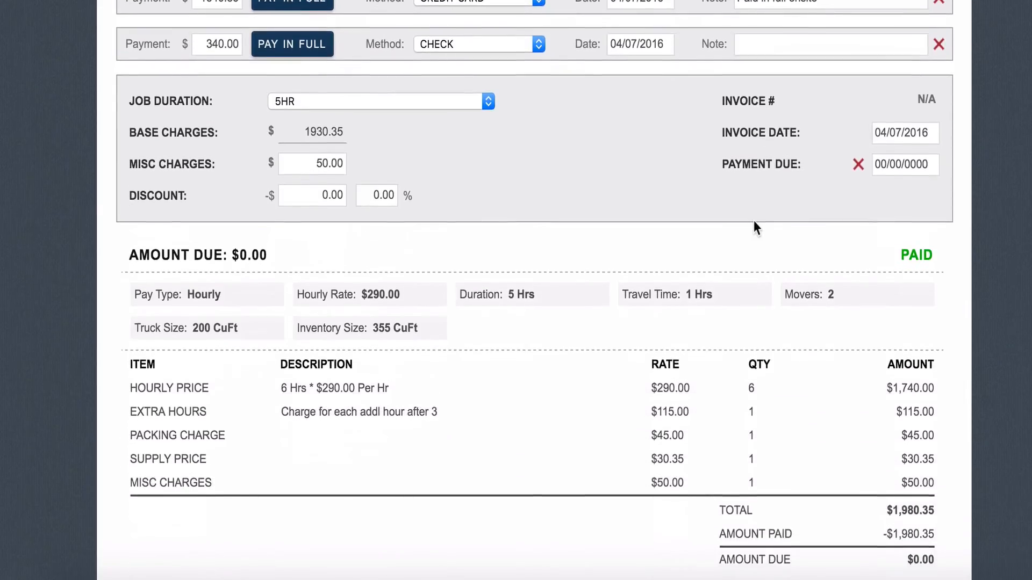
{"action": "scroll", "coordinate": [753, 221], "scroll_direction": "up", "scroll_amount": 15}
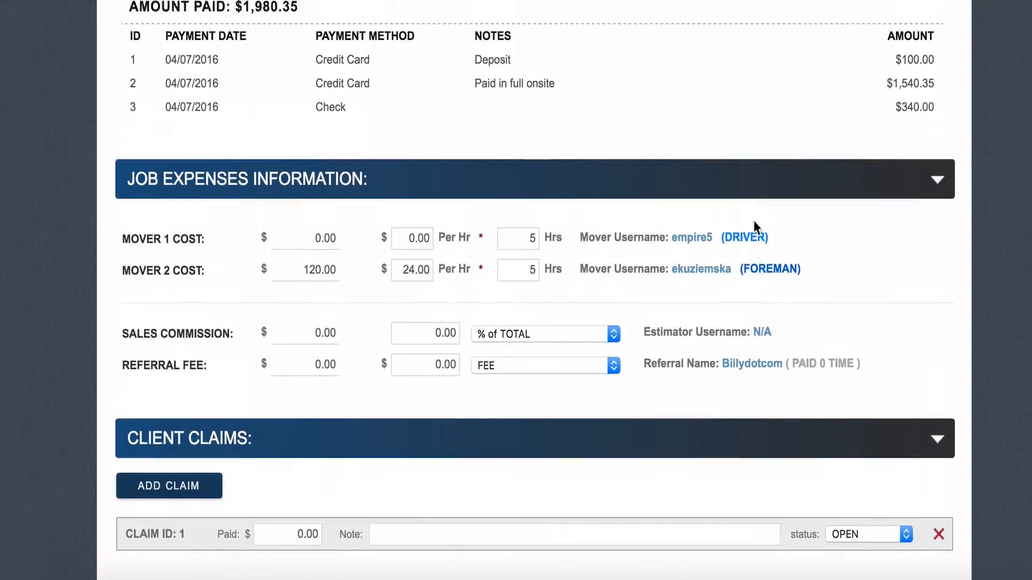
{"action": "scroll", "coordinate": [753, 221], "scroll_direction": "up", "scroll_amount": 2}
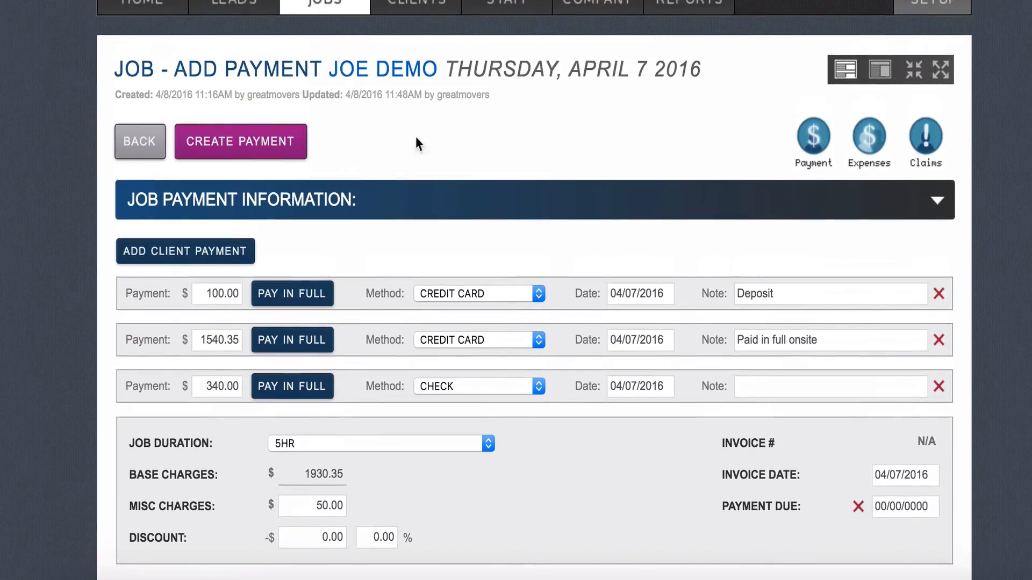
Step: Save the payments and review the invoice showing $1,980.35 paid and $0.00 due
{"action": "left_click", "coordinate": [272, 140]}
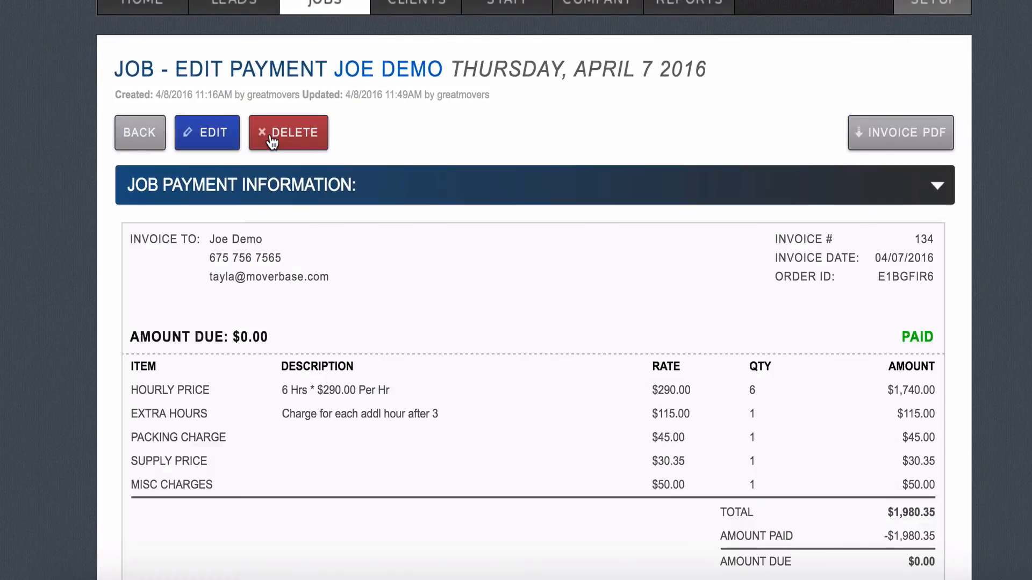
{"action": "scroll", "coordinate": [428, 373], "scroll_direction": "down", "scroll_amount": 7}
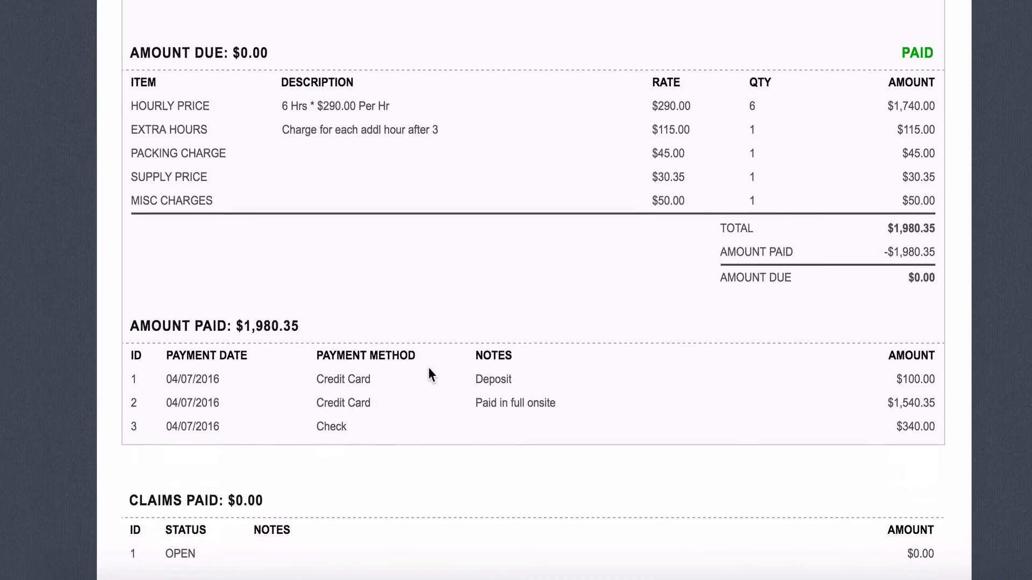
{"action": "scroll", "coordinate": [428, 369], "scroll_direction": "down", "scroll_amount": 3}
{"action": "scroll", "coordinate": [429, 368], "scroll_direction": "up", "scroll_amount": 2}
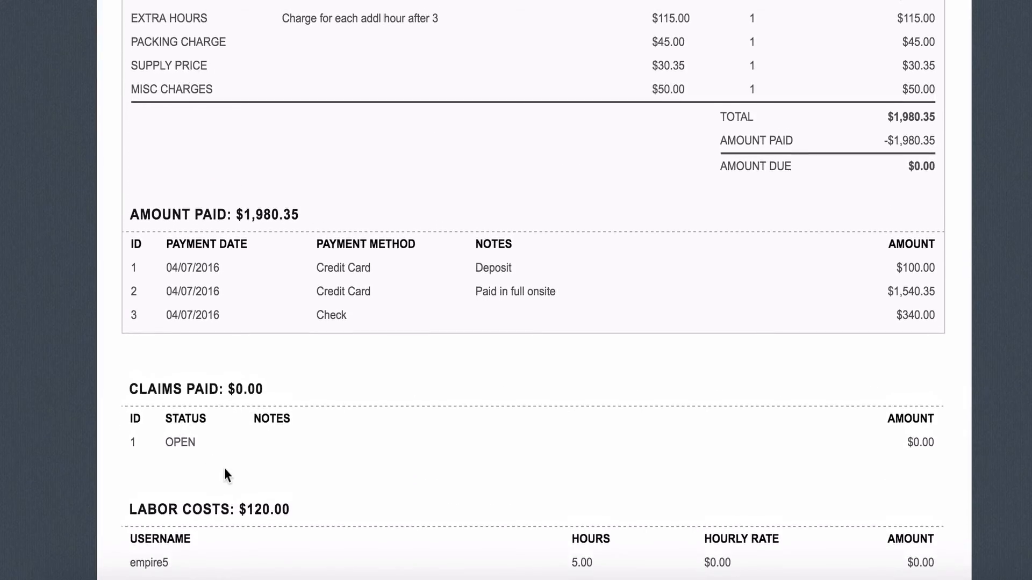
{"action": "scroll", "coordinate": [225, 473], "scroll_direction": "up", "scroll_amount": 2}
{"action": "scroll", "coordinate": [224, 471], "scroll_direction": "up", "scroll_amount": 7}
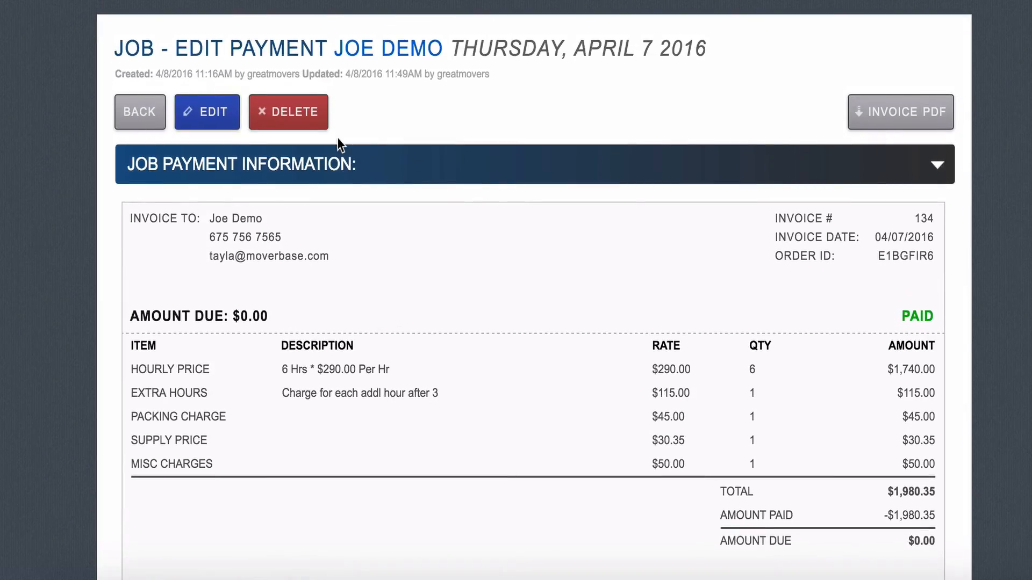
Step: Go back to the Job View and check it reads Complete, Paid in Full
{"action": "left_click", "coordinate": [146, 119]}
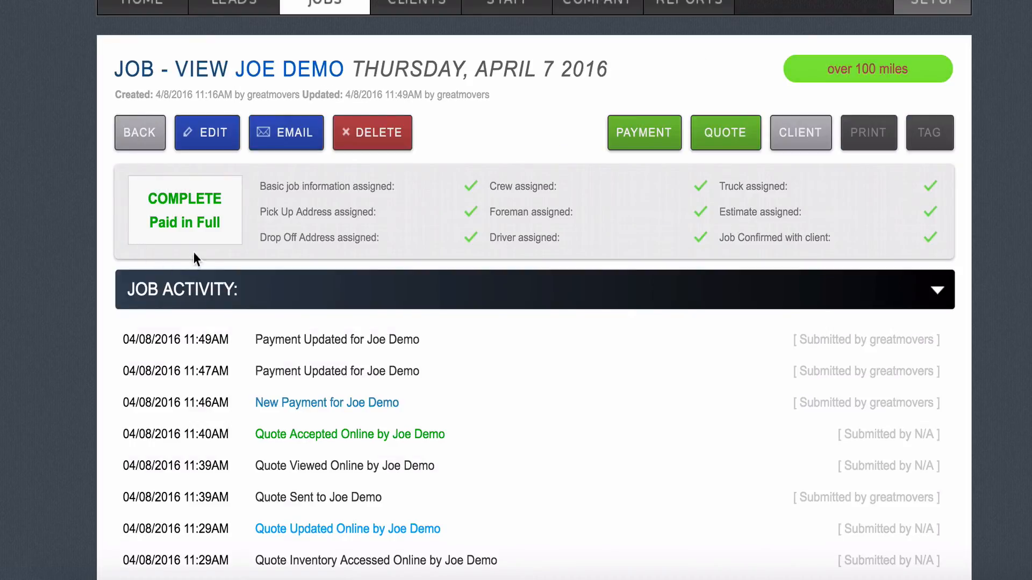
{"action": "scroll", "coordinate": [282, 378], "scroll_direction": "down", "scroll_amount": 2}
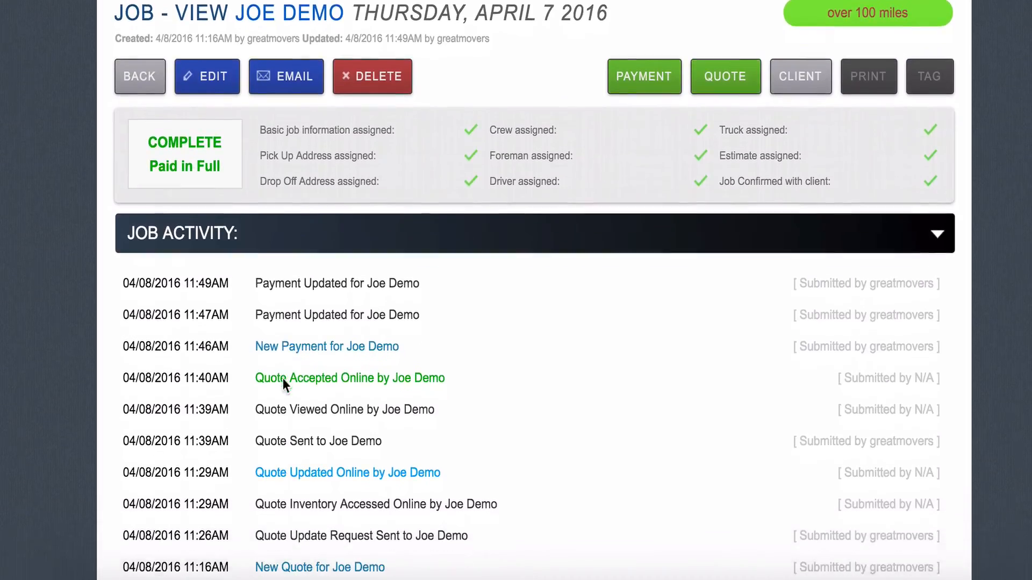
{"action": "scroll", "coordinate": [282, 378], "scroll_direction": "down", "scroll_amount": 1}
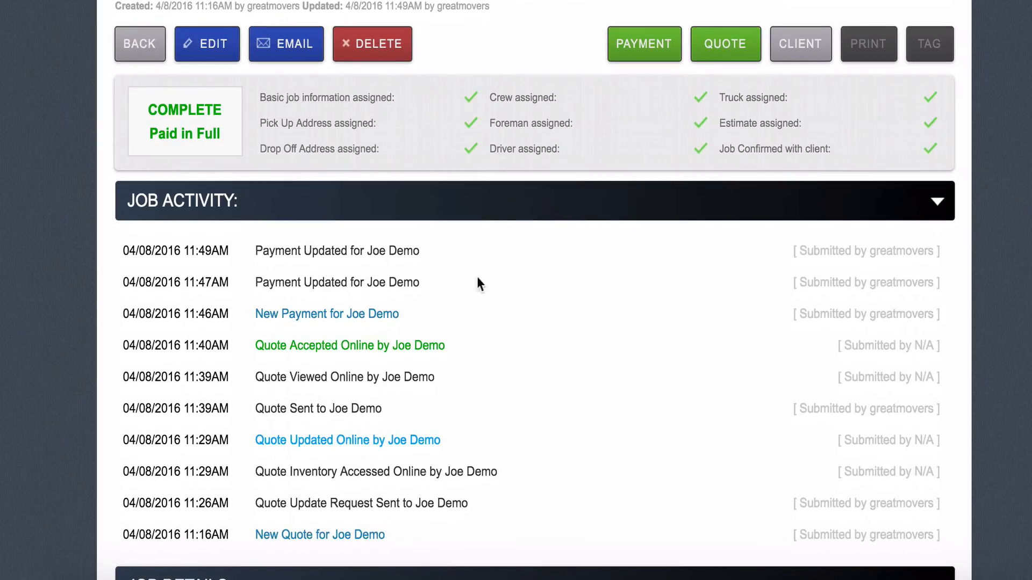
{"action": "scroll", "coordinate": [489, 269], "scroll_direction": "up", "scroll_amount": 3}
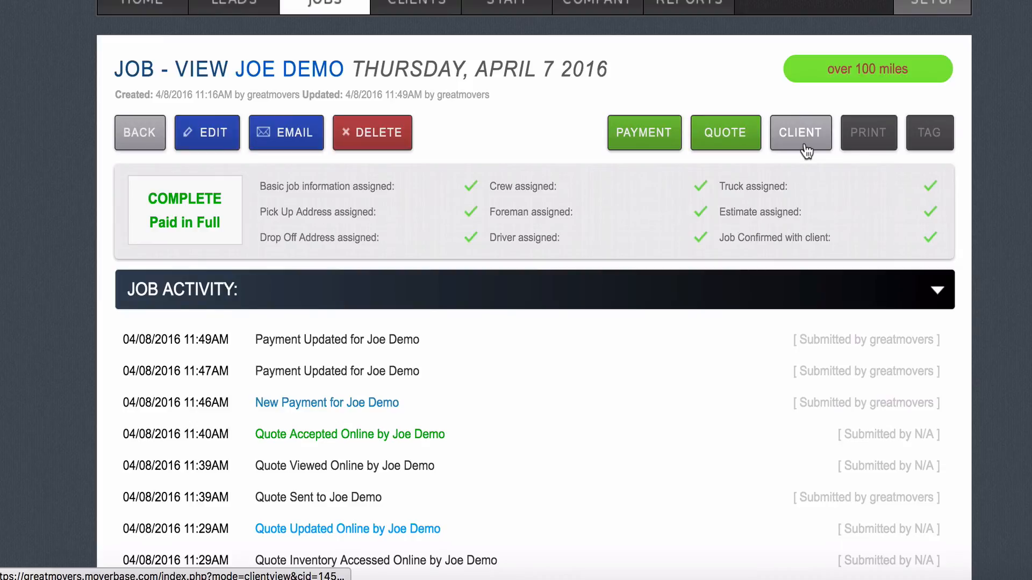
{"action": "scroll", "coordinate": [490, 270], "scroll_direction": "down", "scroll_amount": 3}
{"action": "scroll", "coordinate": [491, 269], "scroll_direction": "up", "scroll_amount": 3}
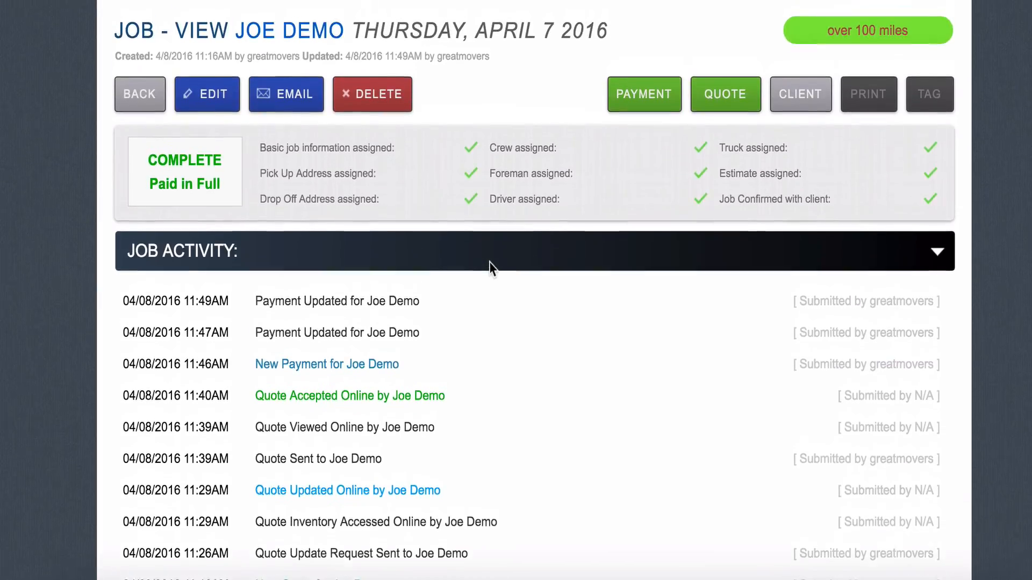